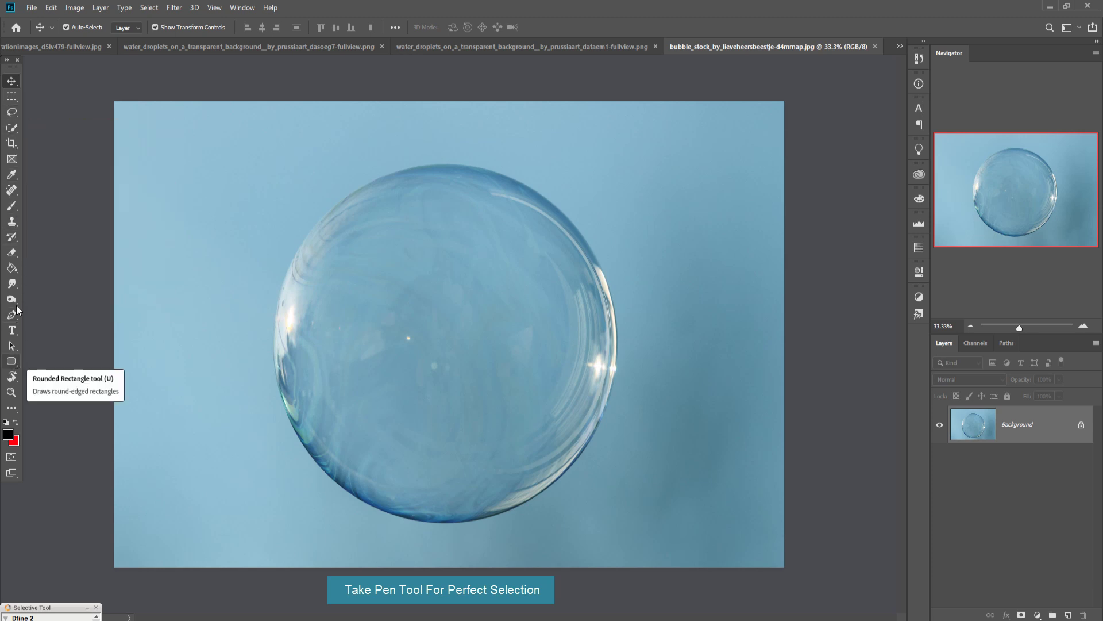
- Trace the bubble's outline with the Pen tool as a path, from its lower edge up the left side and over the top
left_click(12, 315)
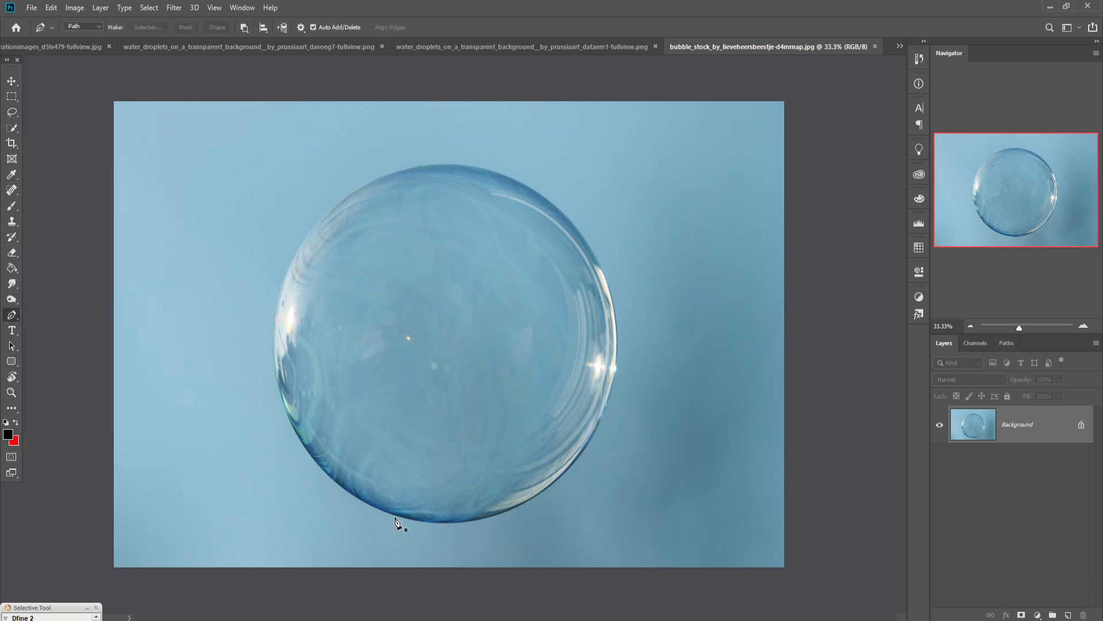
key("ctrl+plus")
key("ctrl+plus")
key("ctrl+plus")
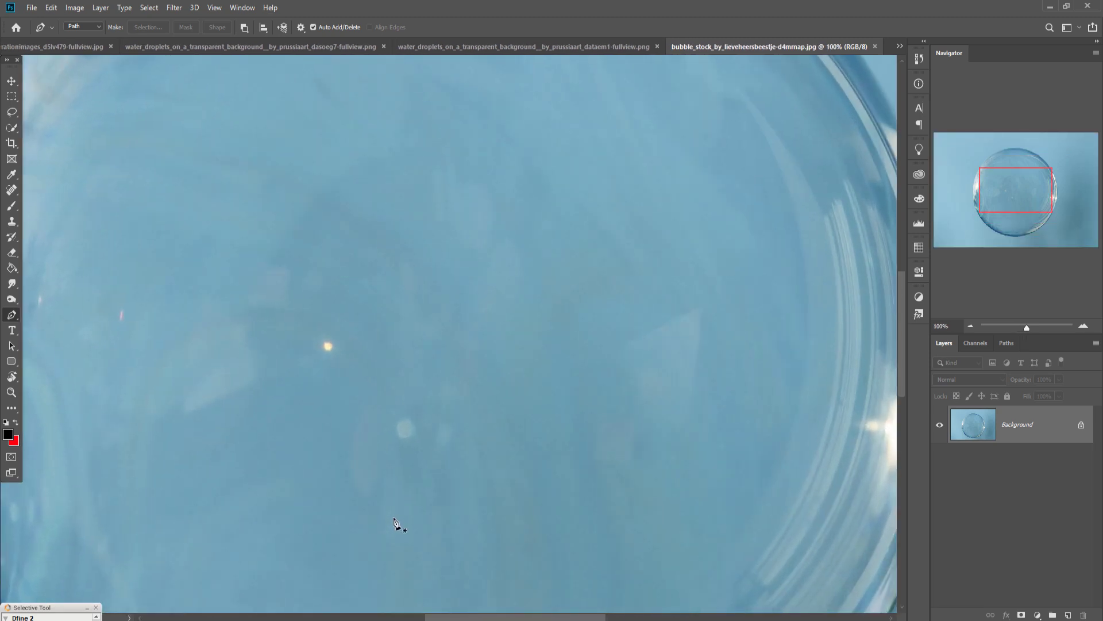
left_click_drag(401, 532, 629, 183)
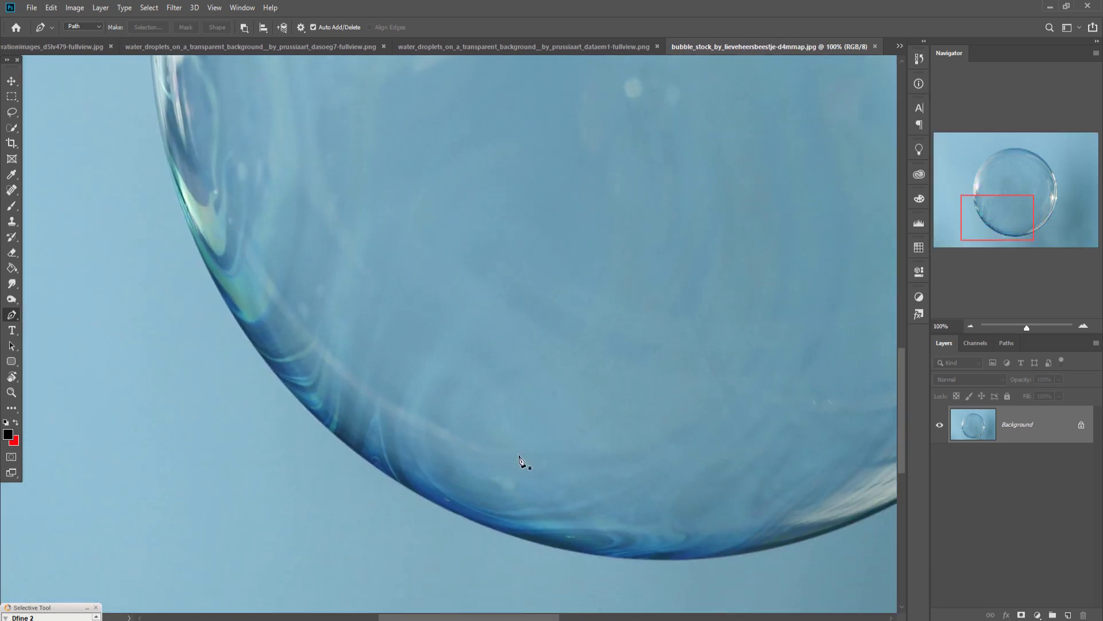
left_click(497, 531)
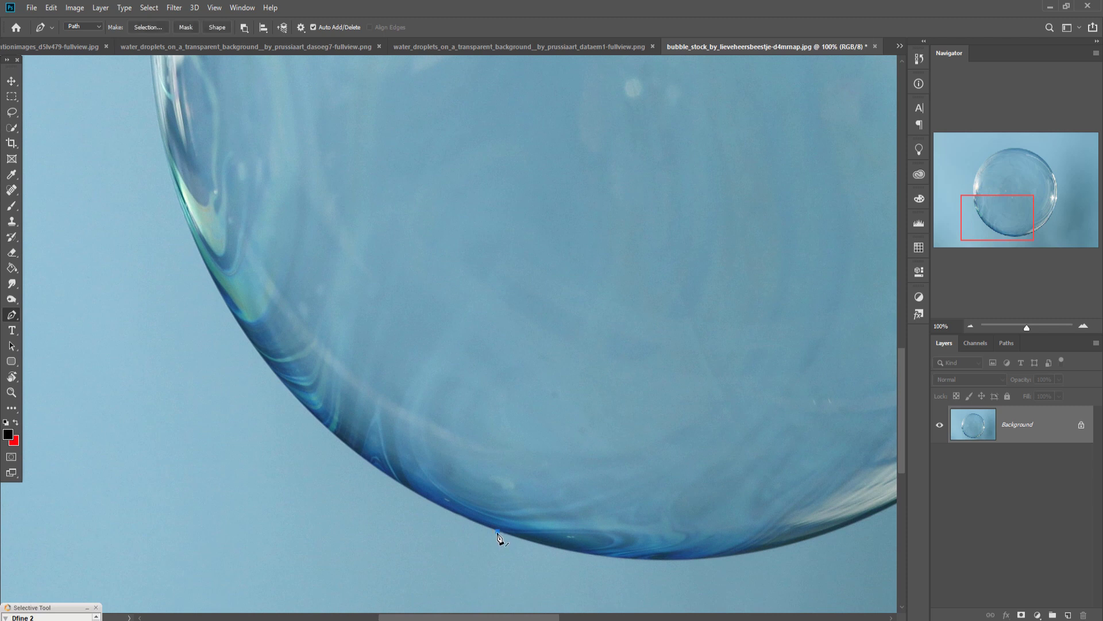
left_click(156, 116)
left_click(325, 323)
left_click_drag(326, 323, 268, 367)
left_click_drag(397, 75, 426, 485)
left_click(401, 67)
left_click_drag(297, 341, 222, 311)
left_click_drag(488, 161, 304, 474)
left_click(773, 353)
left_click_drag(505, 367, 488, 281)
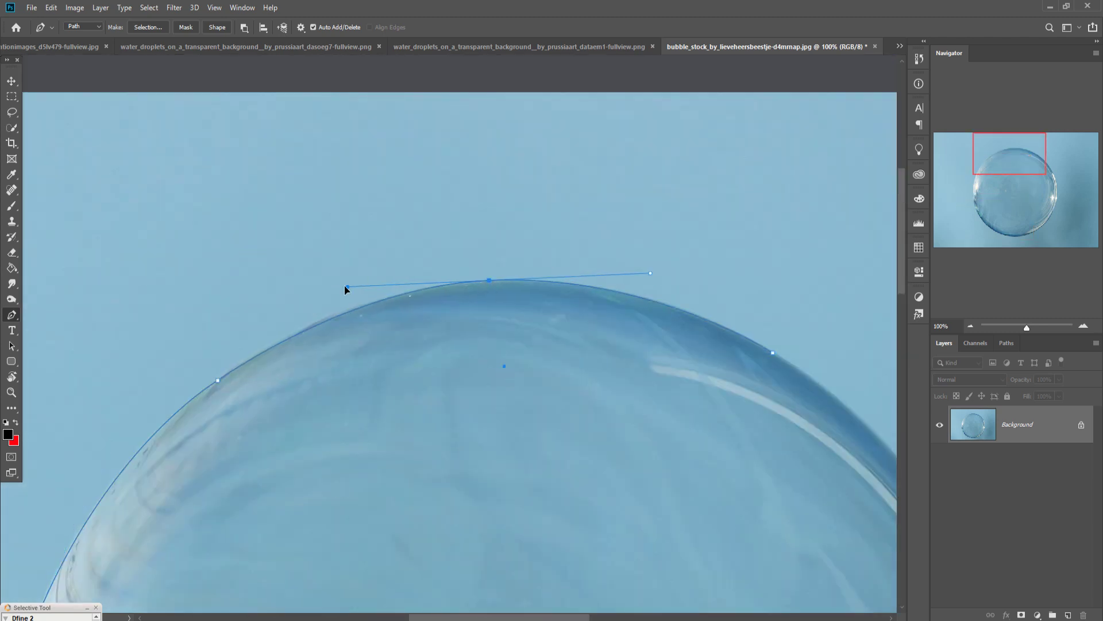
- Continue the pen path down the bubble's right side and along the bottom, closing it at the starting anchor
left_click_drag(773, 460, 441, 260)
left_click(699, 603)
left_click_drag(570, 378, 629, 351)
left_click_drag(562, 239, 554, 216)
left_click_drag(700, 603, 776, 58)
left_click(567, 506)
left_click_drag(679, 269, 732, 300)
left_click_drag(678, 416, 665, 438)
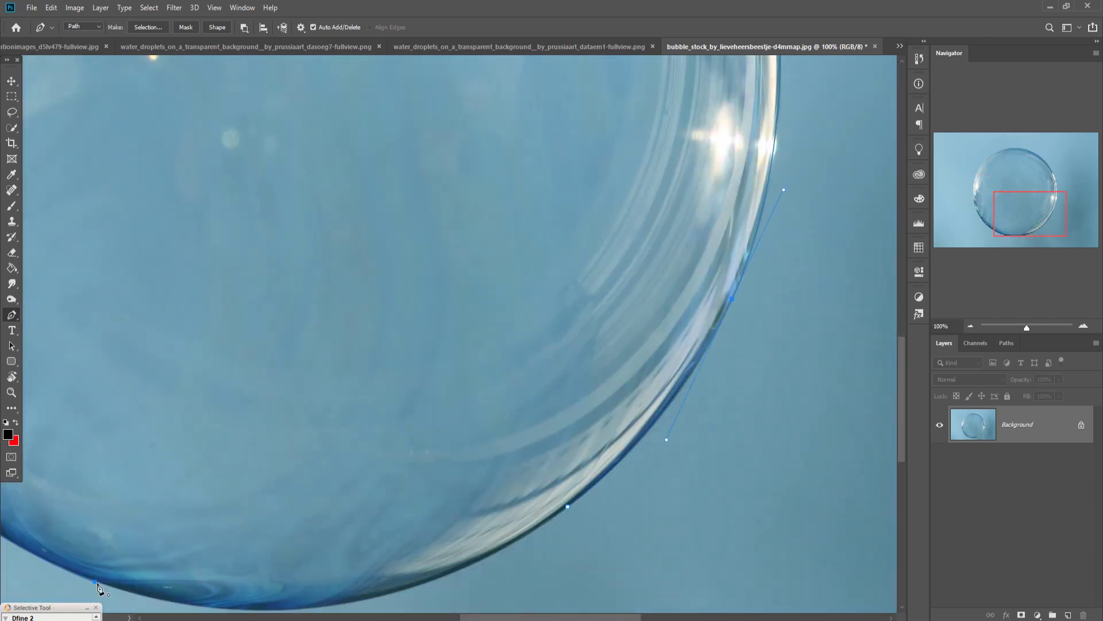
left_click(95, 582)
left_click_drag(332, 544, 377, 350)
left_click(377, 350)
left_click_drag(377, 350, 374, 412)
left_click_drag(495, 397, 519, 395)
- Convert the closed path to a selection and invert it so that only the bubble is selected
key("ctrl+0")
right_click(435, 277)
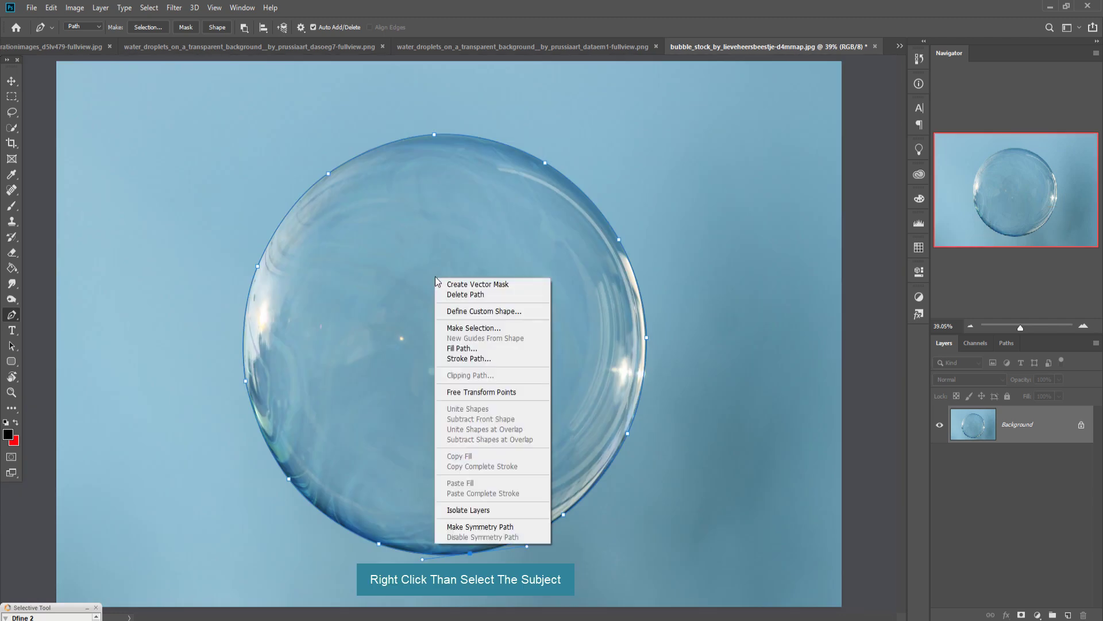
left_click(473, 327)
left_click(608, 185)
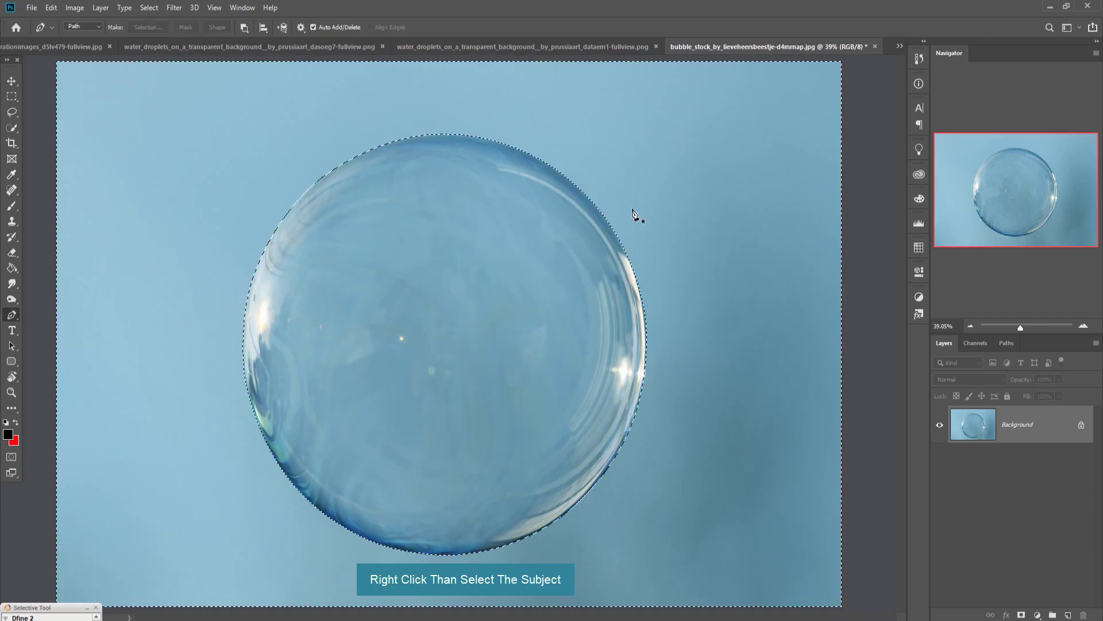
left_click(149, 8)
left_click(154, 55)
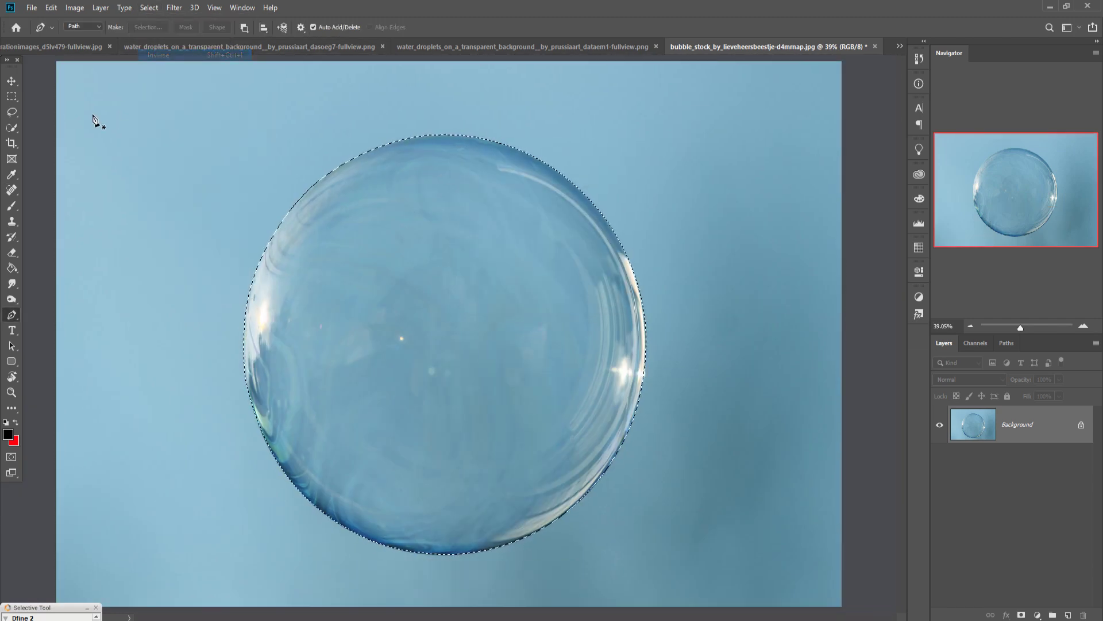
left_click(11, 82)
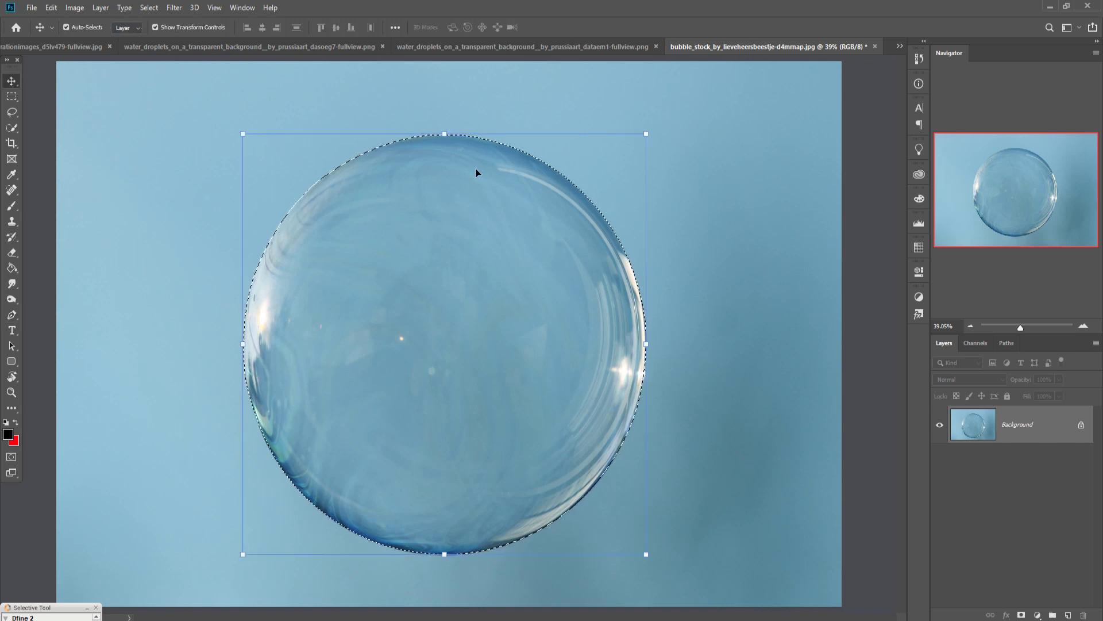
- Create a new 1280 x 720 px document at 300 ppi in RGB Color with a white background
left_click(33, 8)
left_click(42, 21)
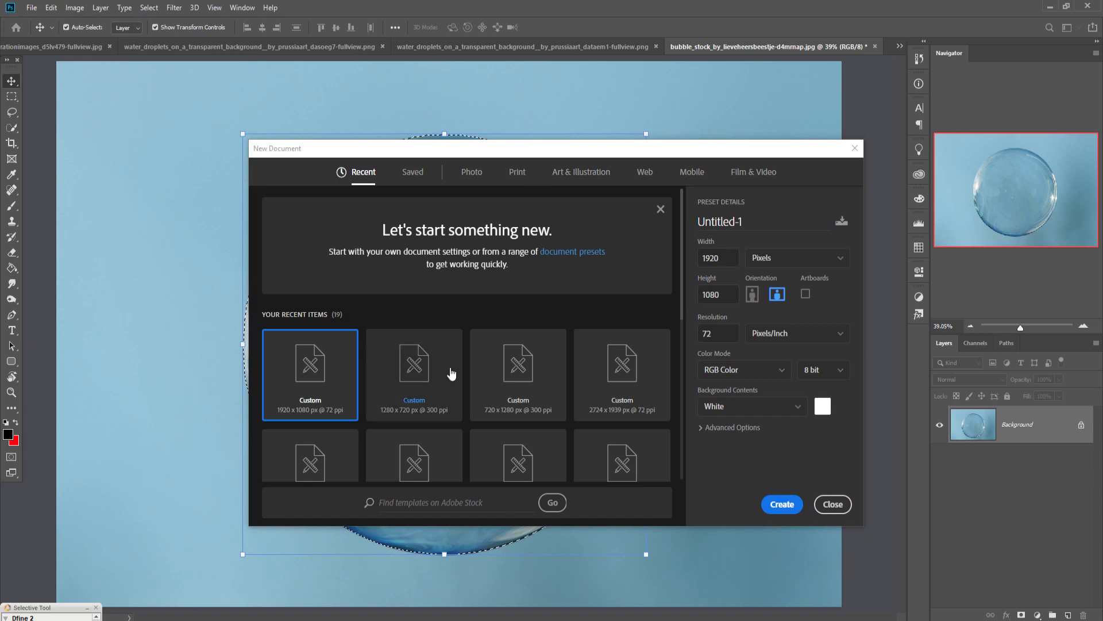
left_click(410, 371)
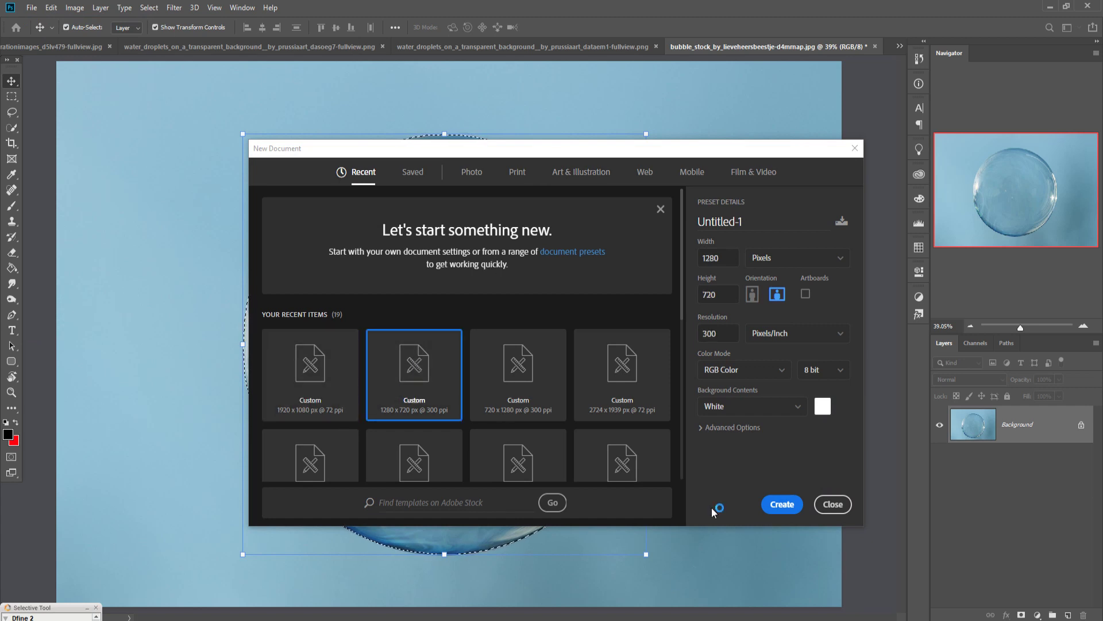
left_click(781, 504)
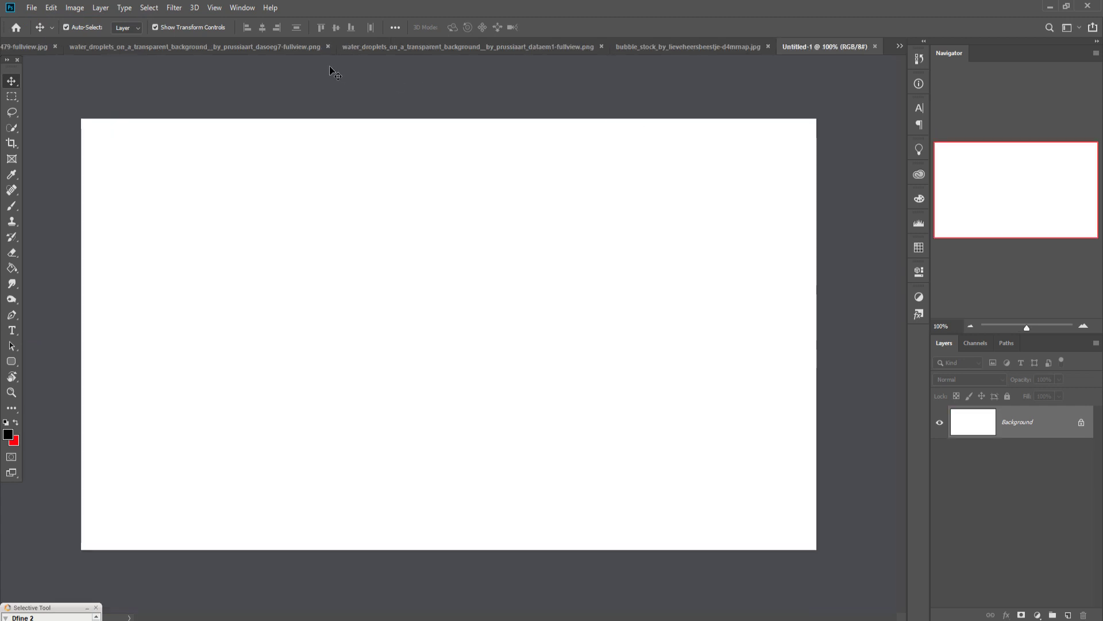
- Copy the forest path wallpaper from its floated document window into Untitled-1, and minimize the source window
left_click(211, 47)
left_click(81, 47)
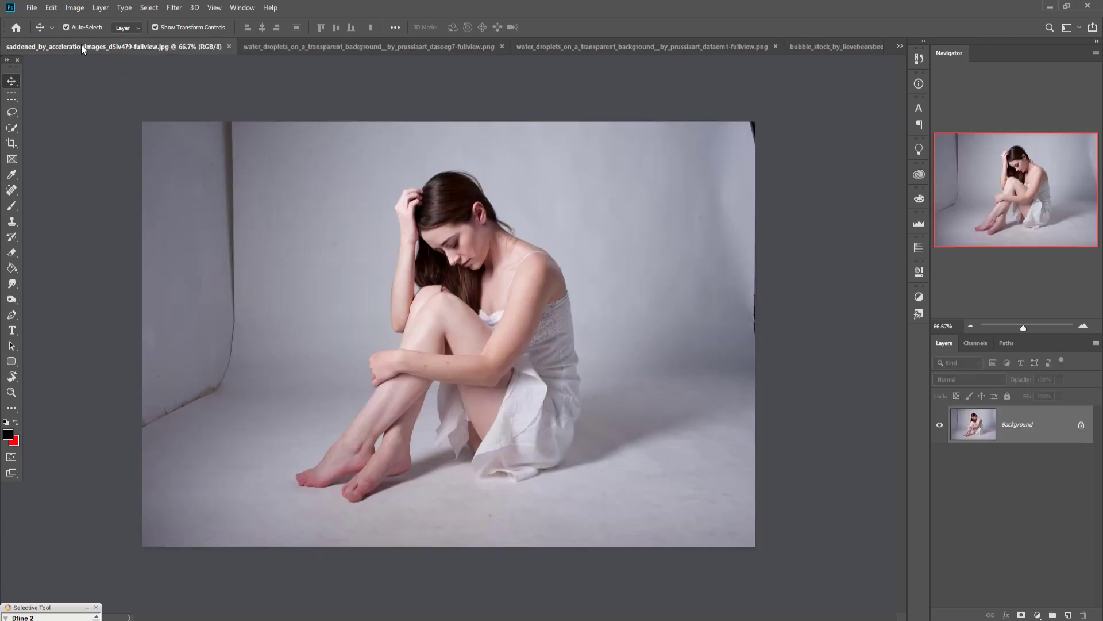
left_click(900, 46)
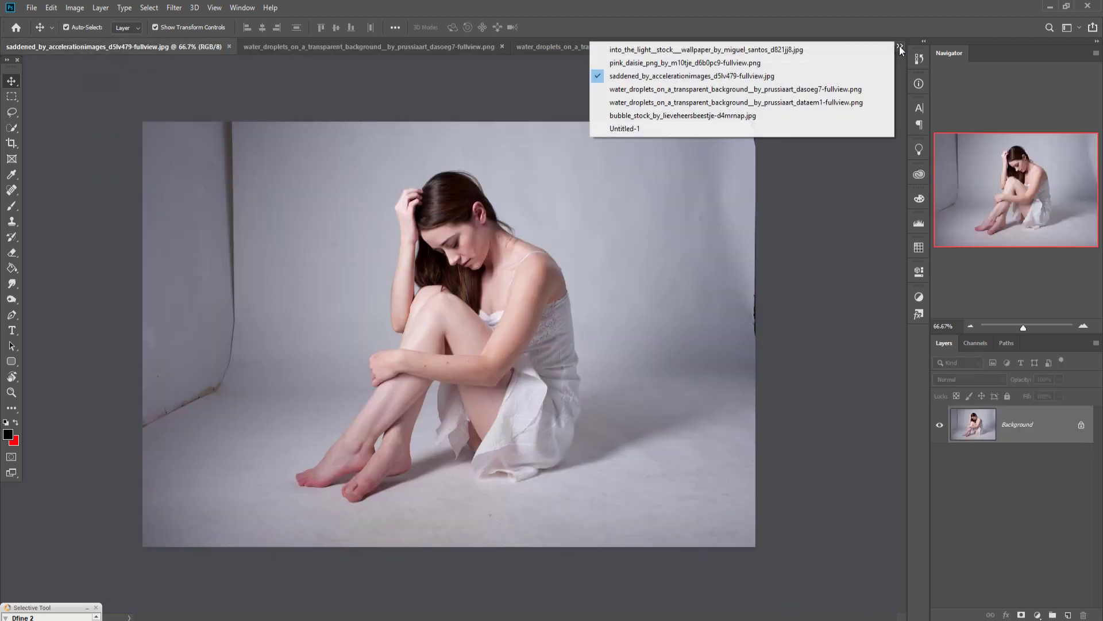
left_click(801, 50)
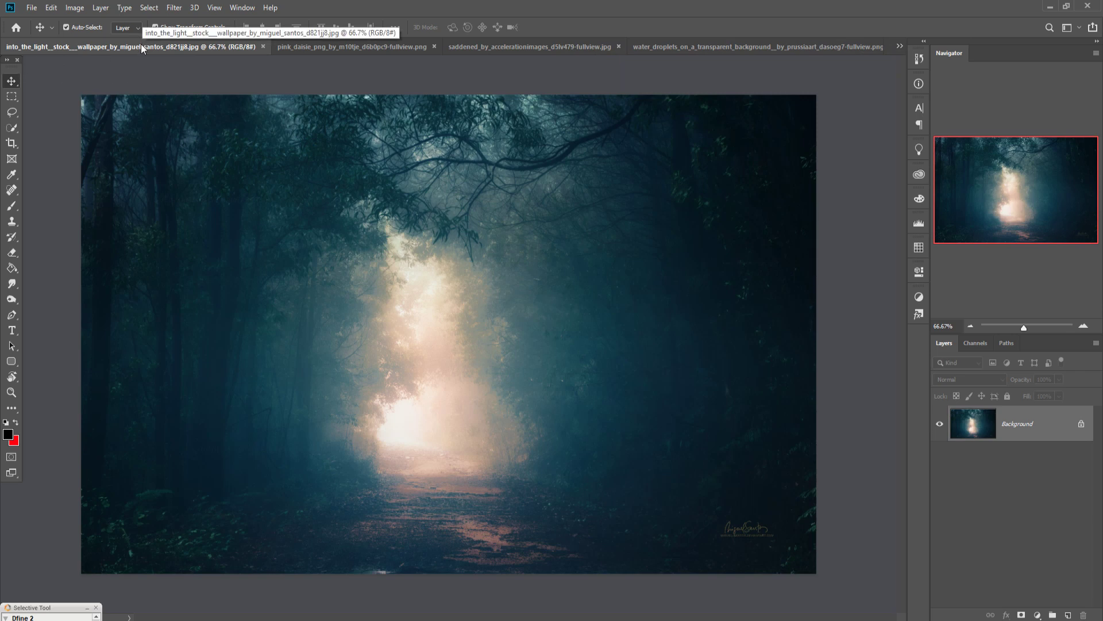
left_click_drag(140, 44, 546, 135)
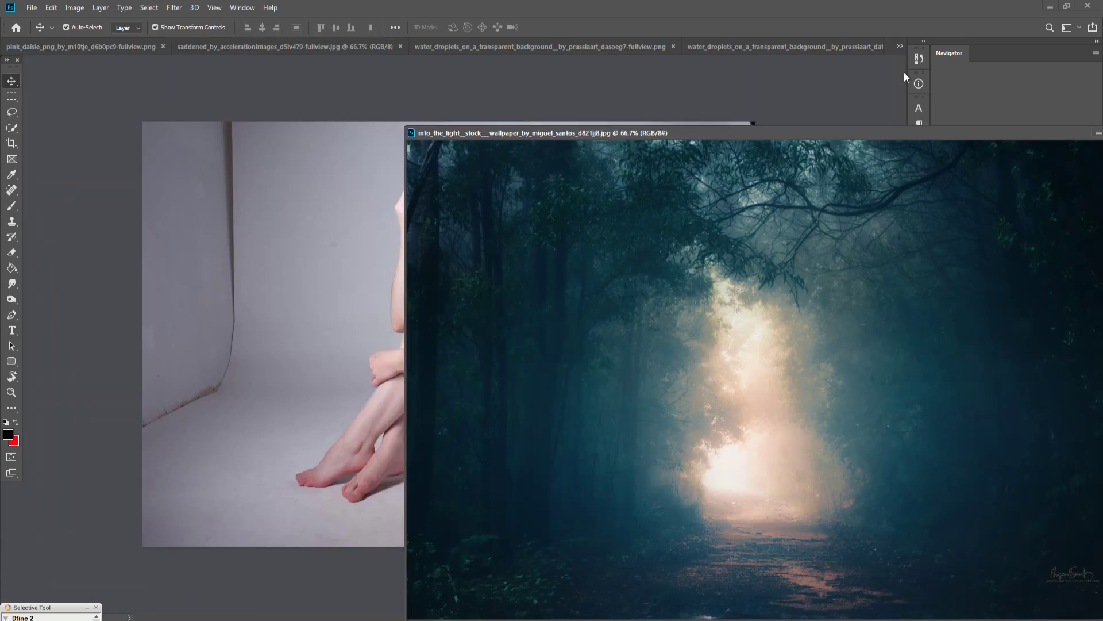
left_click(901, 45)
left_click(610, 116)
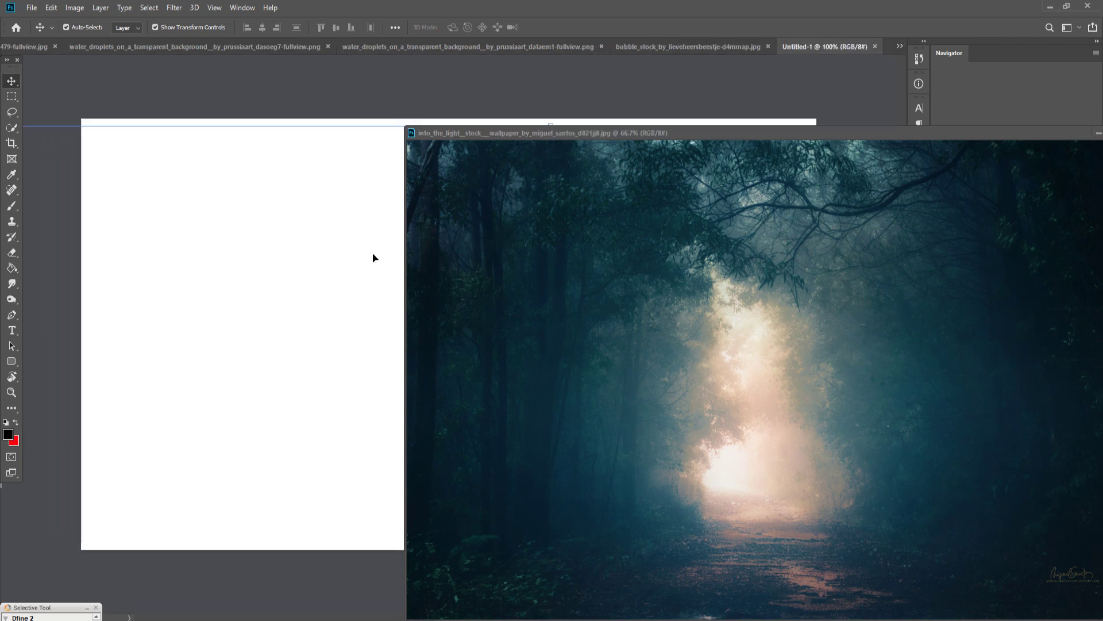
left_click_drag(656, 228, 372, 258)
left_click(1098, 133)
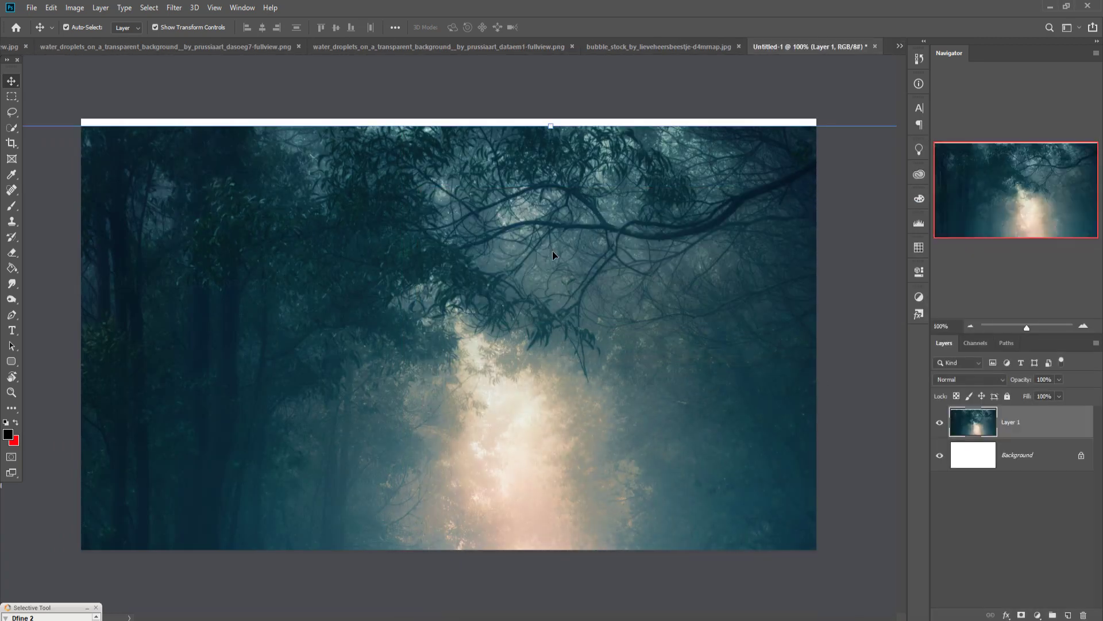
- Reposition the forest layer and enlarge it to about 120% so that it covers the canvas with the light glow near the centre
left_click_drag(552, 250, 455, 190)
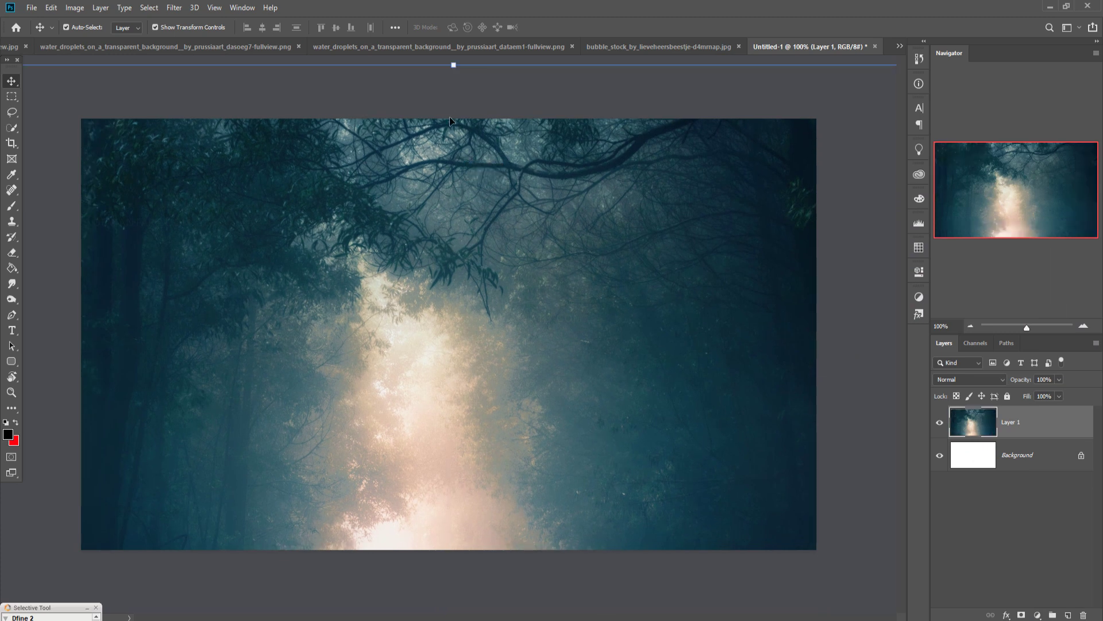
left_click(458, 71)
left_click_drag(458, 71, 479, 24)
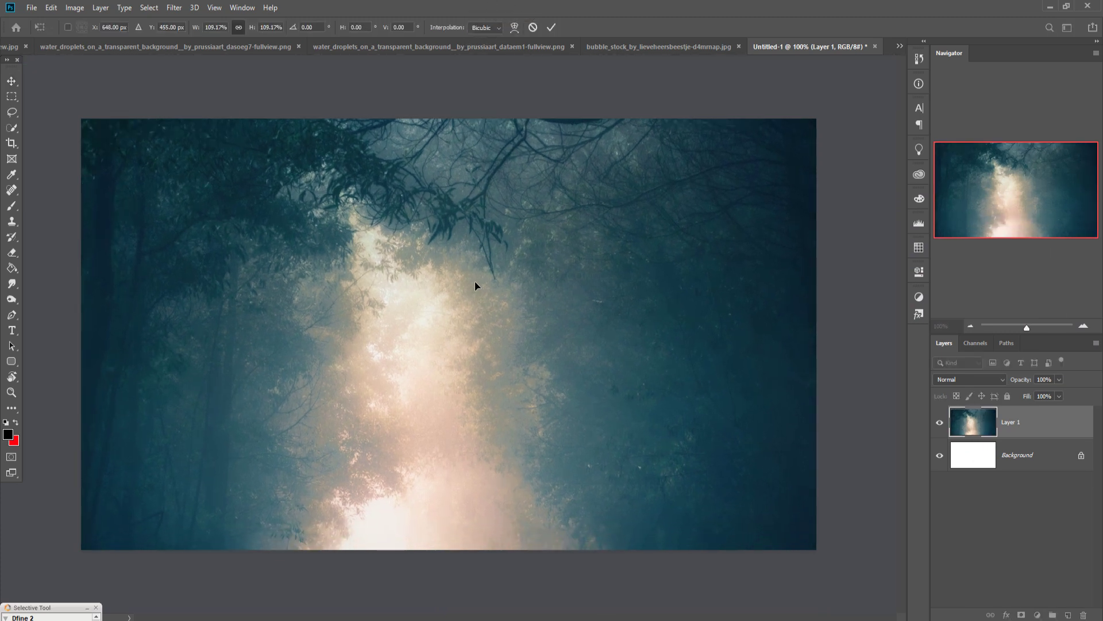
key("ctrl+minus")
left_click_drag(458, 115, 459, 58)
left_click_drag(473, 387, 494, 387)
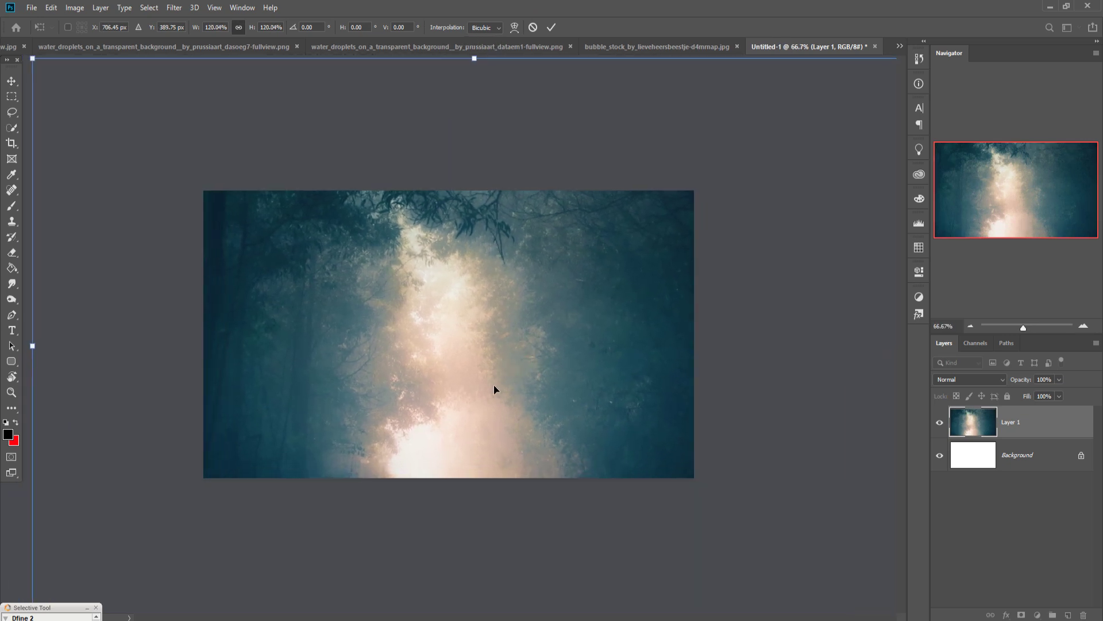
left_click(551, 27)
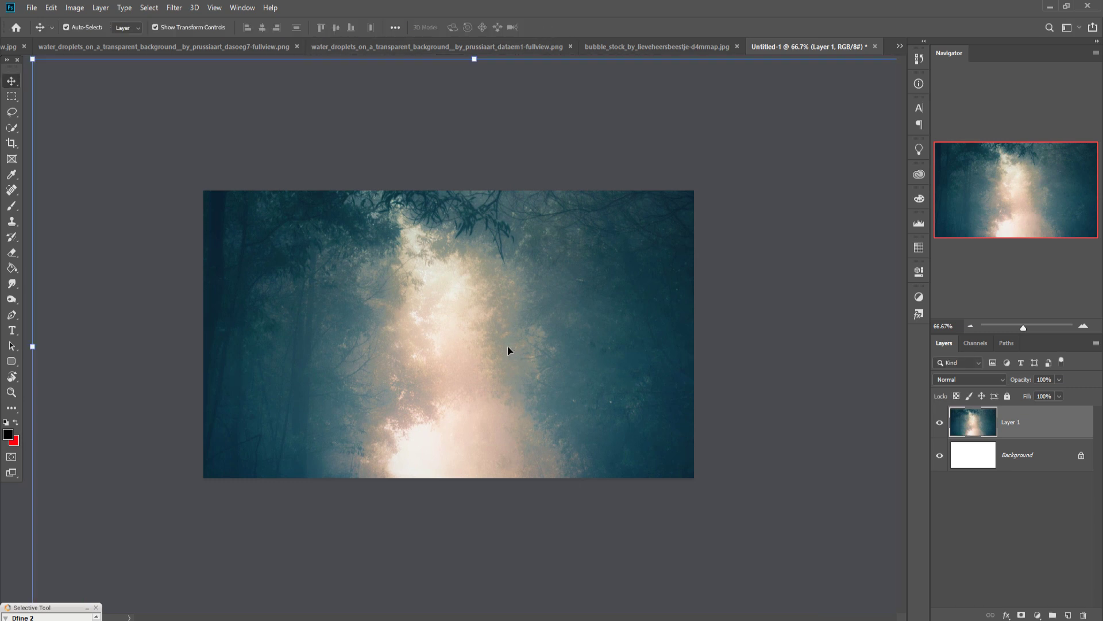
- Enlarge the forest layer by another 105.42%, extending it downward from its upper edge
key("ctrl+t")
key("ctrl+minus")
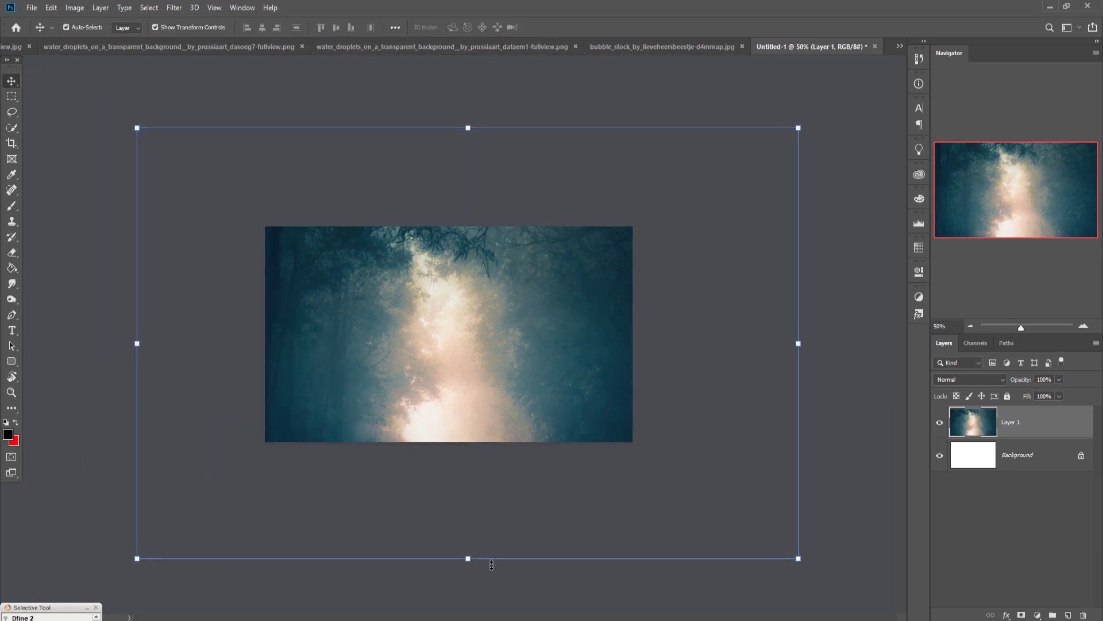
left_click_drag(468, 559, 473, 585)
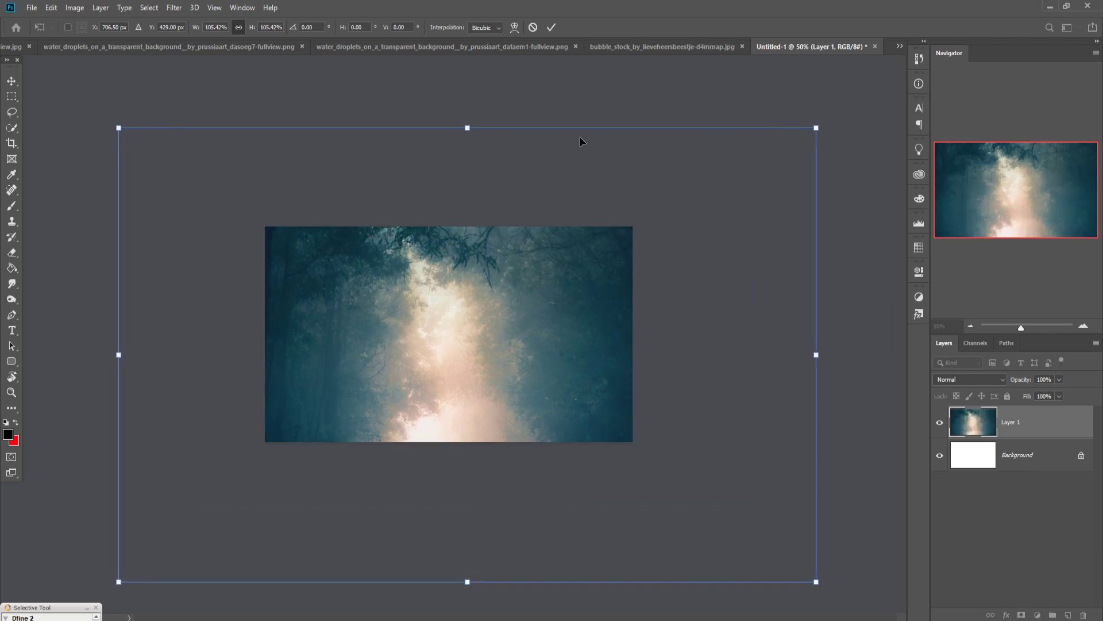
left_click(552, 28)
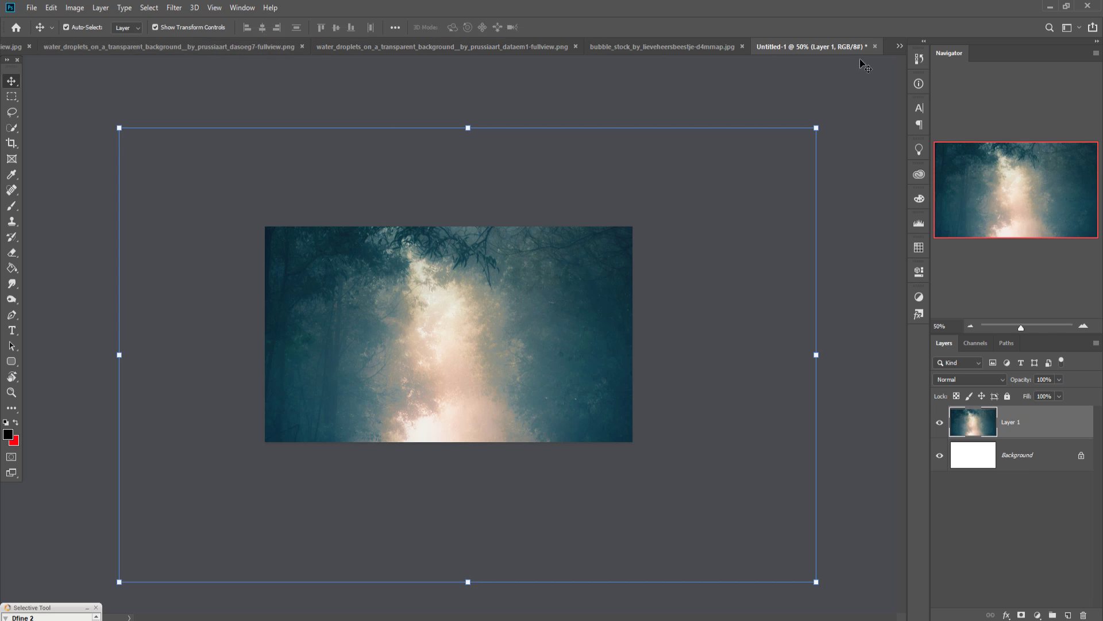
- Copy the pink daisy from its floated document window into Untitled-1, and minimize the source window
left_click(900, 47)
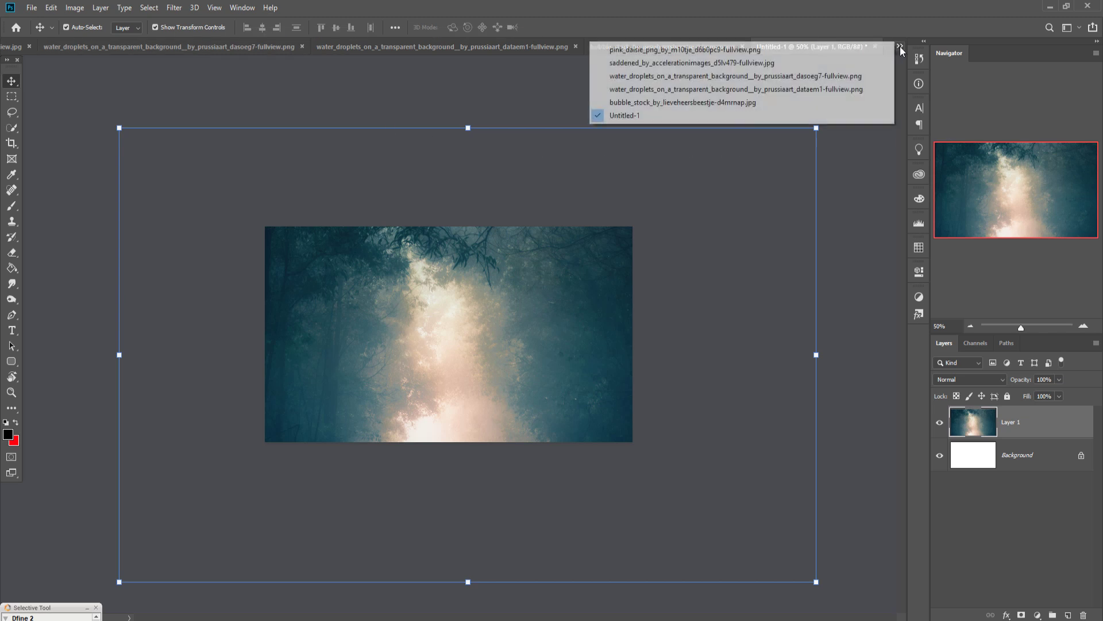
left_click(791, 49)
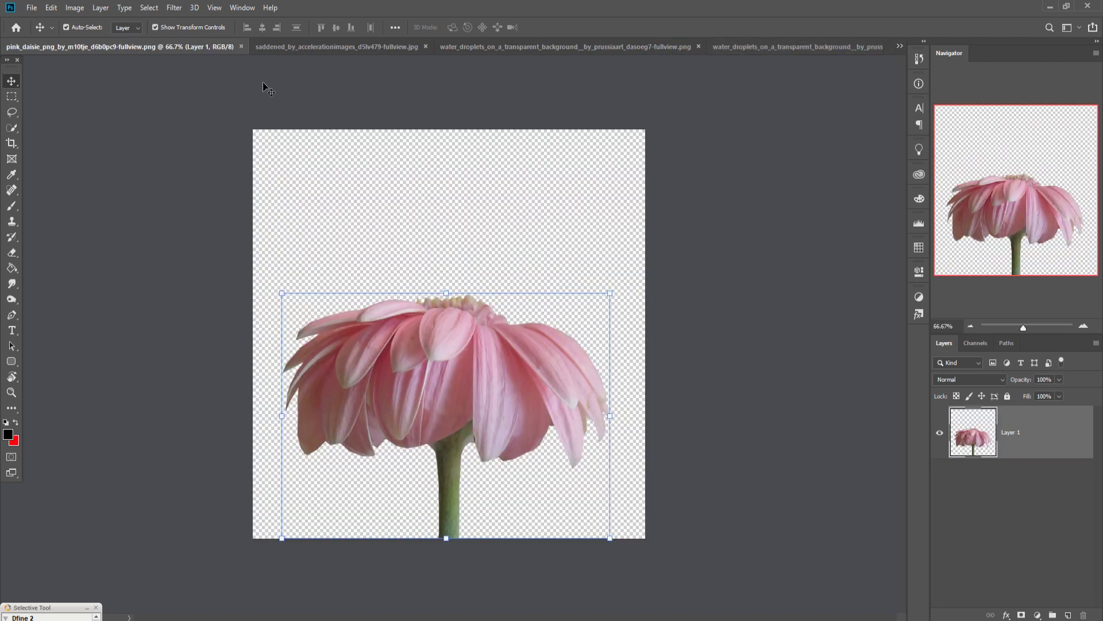
left_click_drag(180, 49, 641, 157)
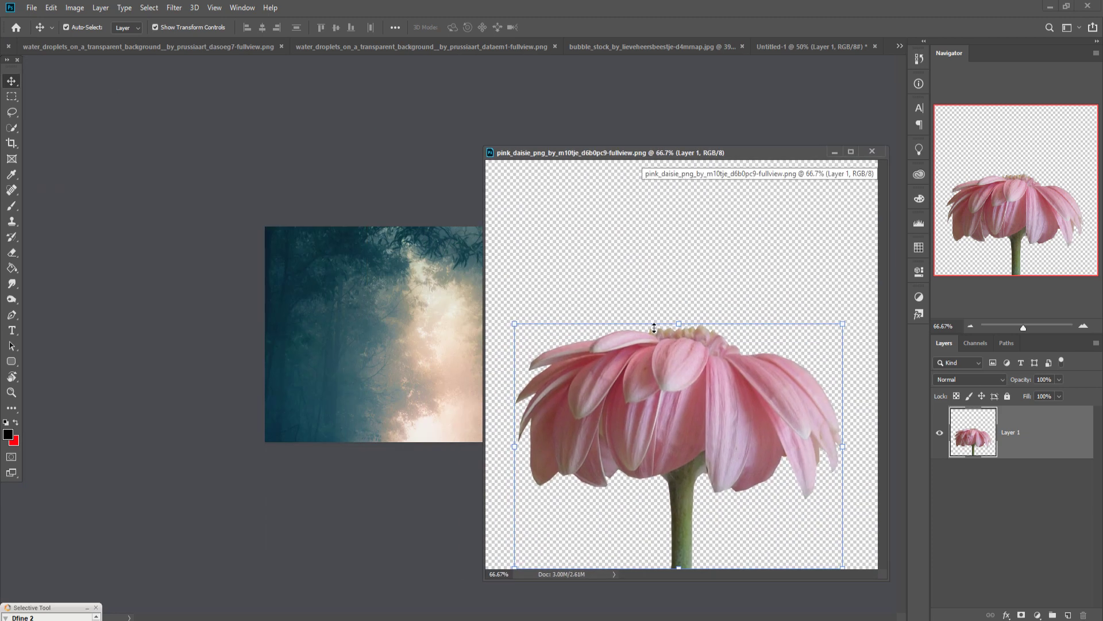
left_click_drag(685, 386, 447, 366)
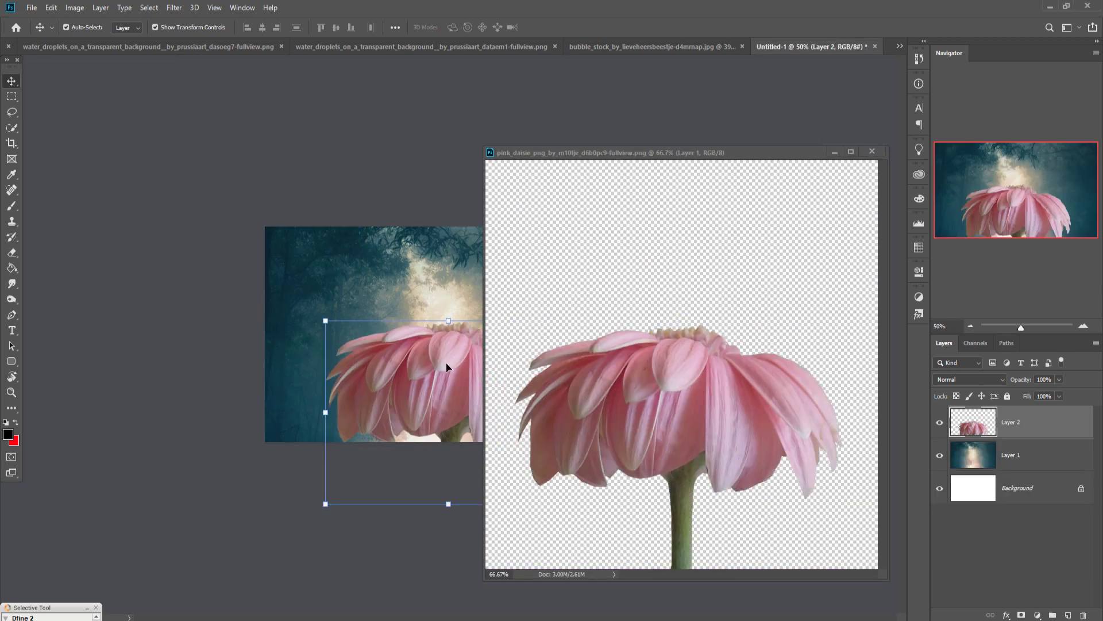
left_click(834, 152)
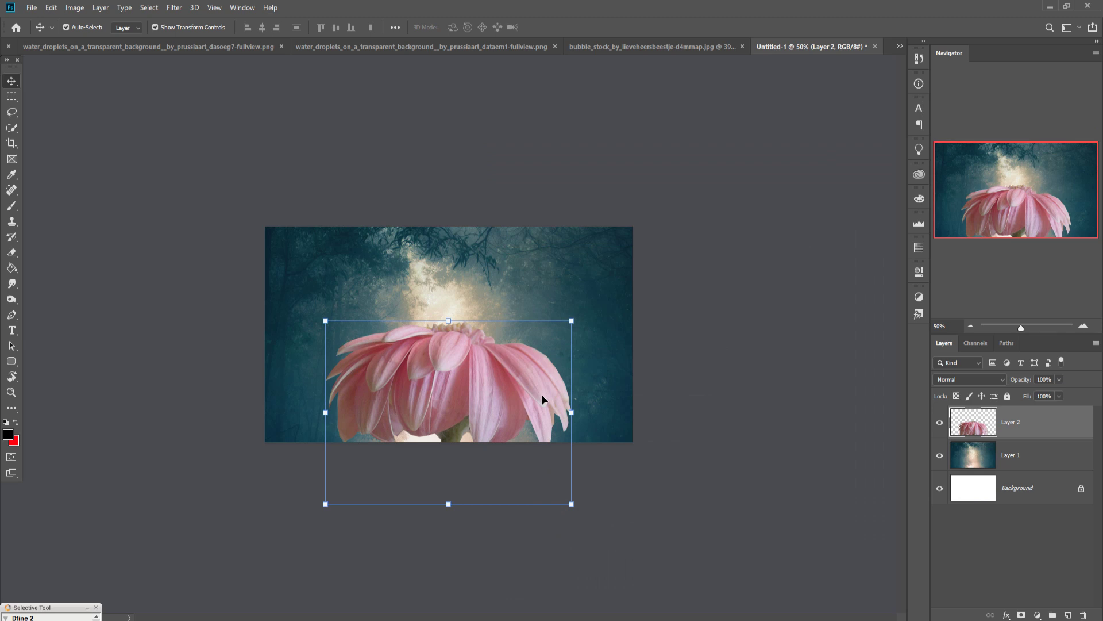
- Scale the daisy layer to 70.93% and place it at the canvas's bottom centre with the stem running off the lower edge
key("ctrl+plus")
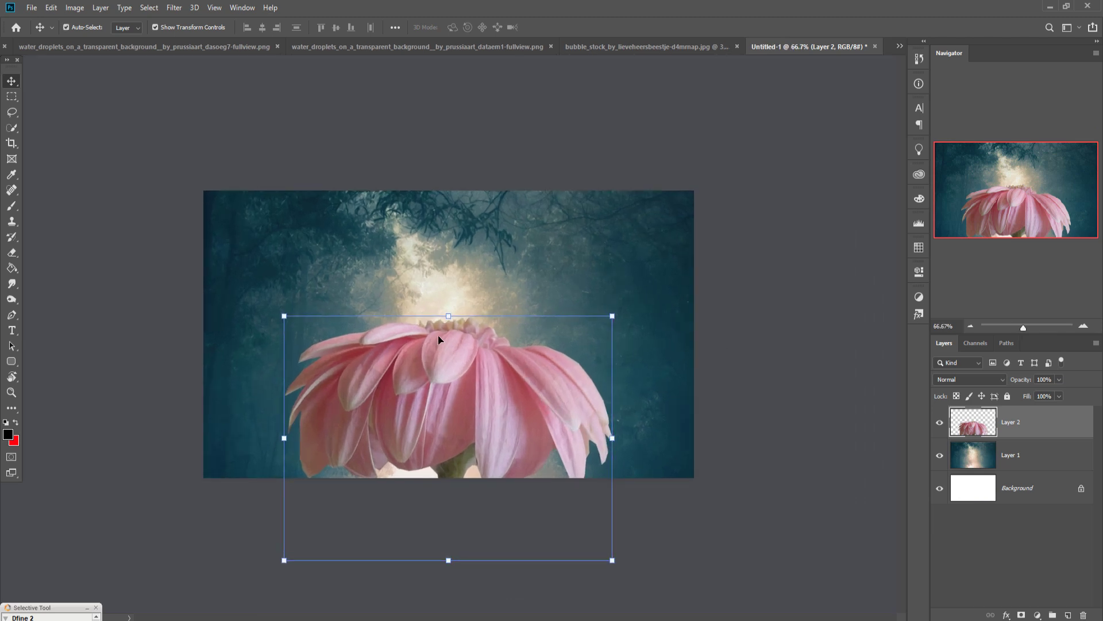
left_click_drag(452, 322, 452, 394)
left_click_drag(489, 427, 492, 378)
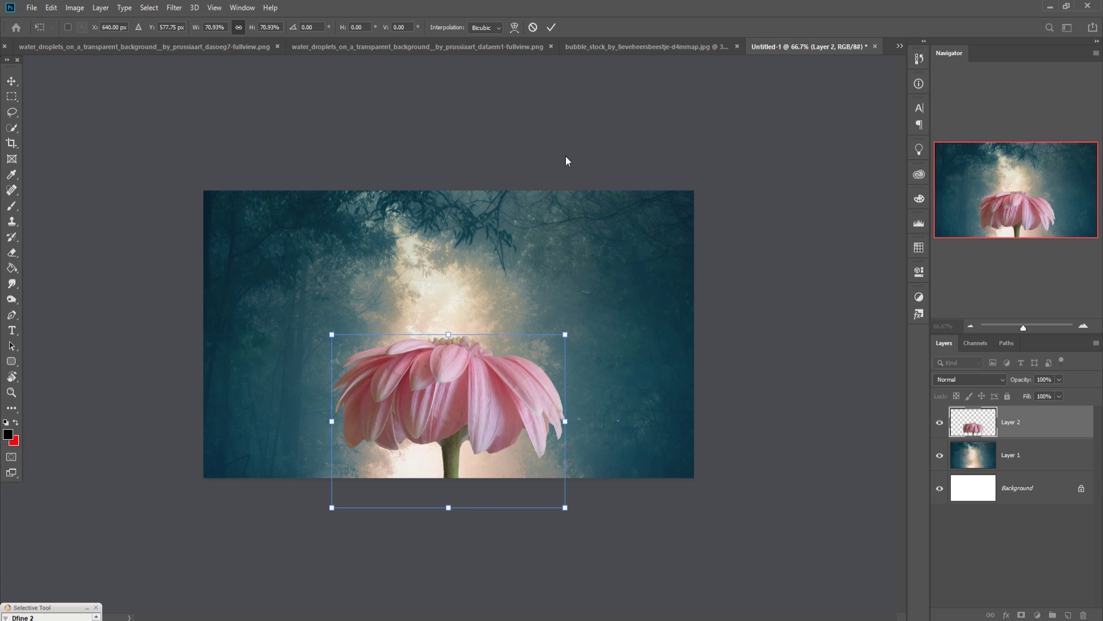
left_click(552, 27)
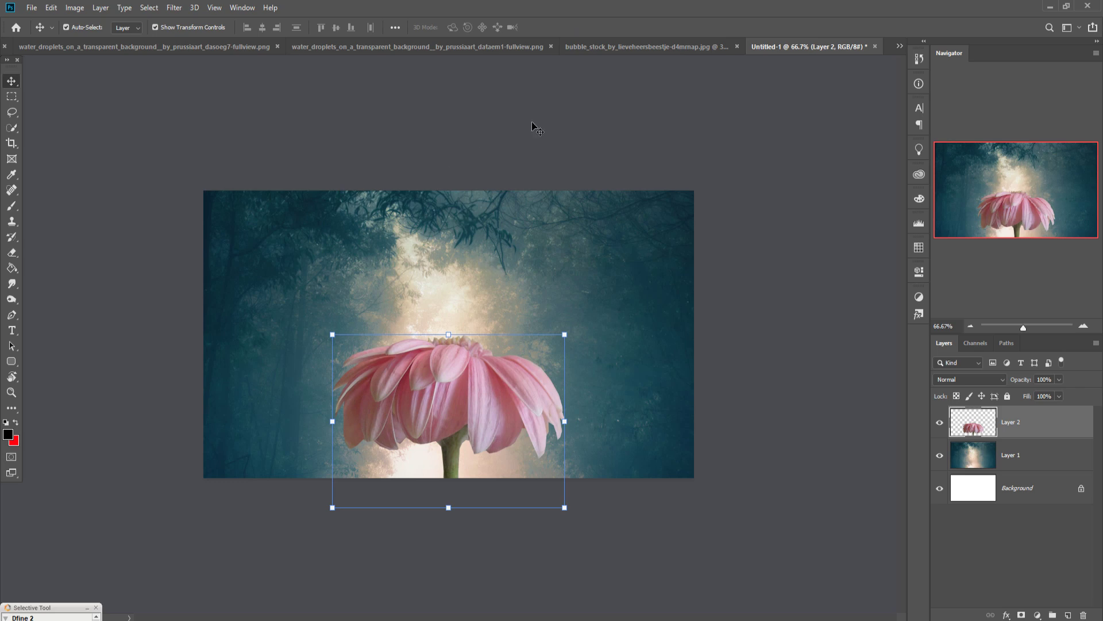
- Copy the selected bubble from its floated bubble_stock document window into Untitled-1, and minimize the source window
left_click(639, 46)
left_click_drag(639, 46, 639, 97)
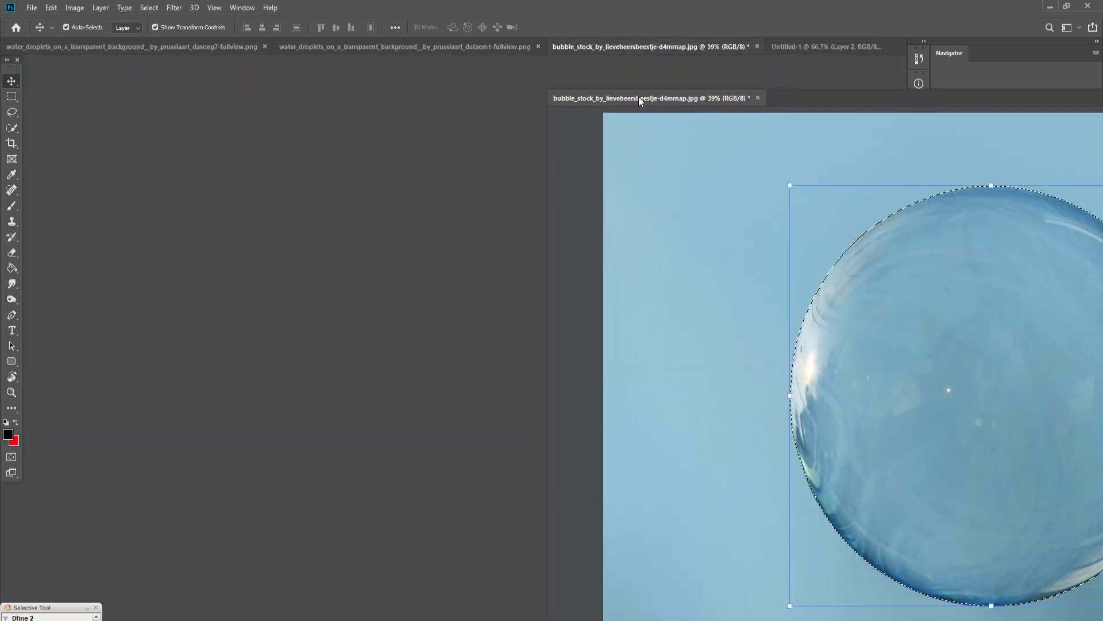
left_click_drag(887, 313, 505, 277)
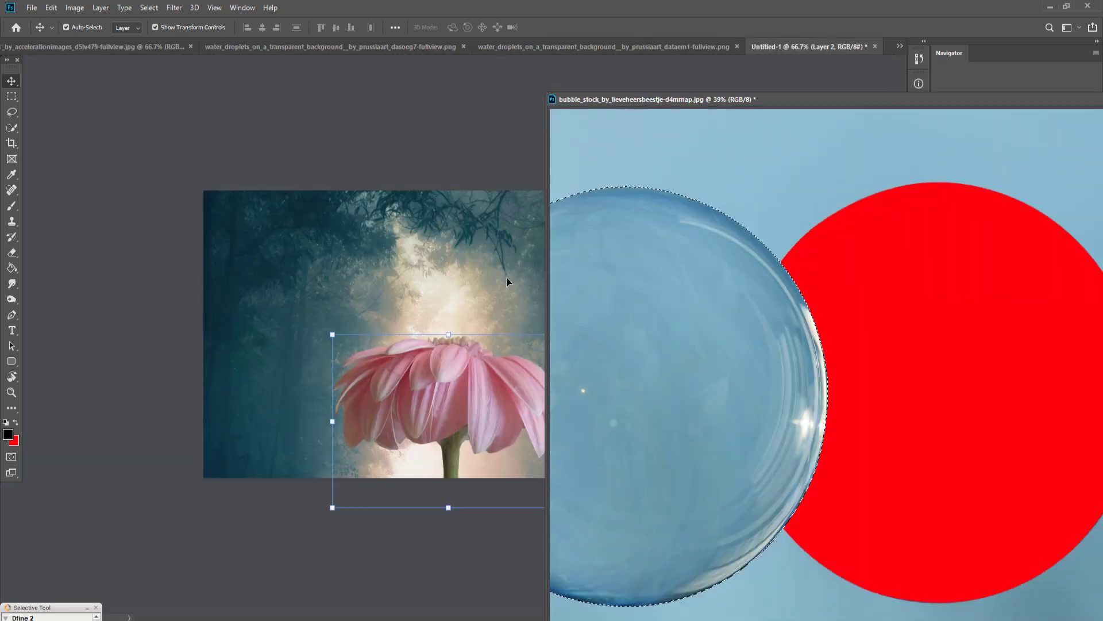
left_click_drag(1035, 101, 630, 225)
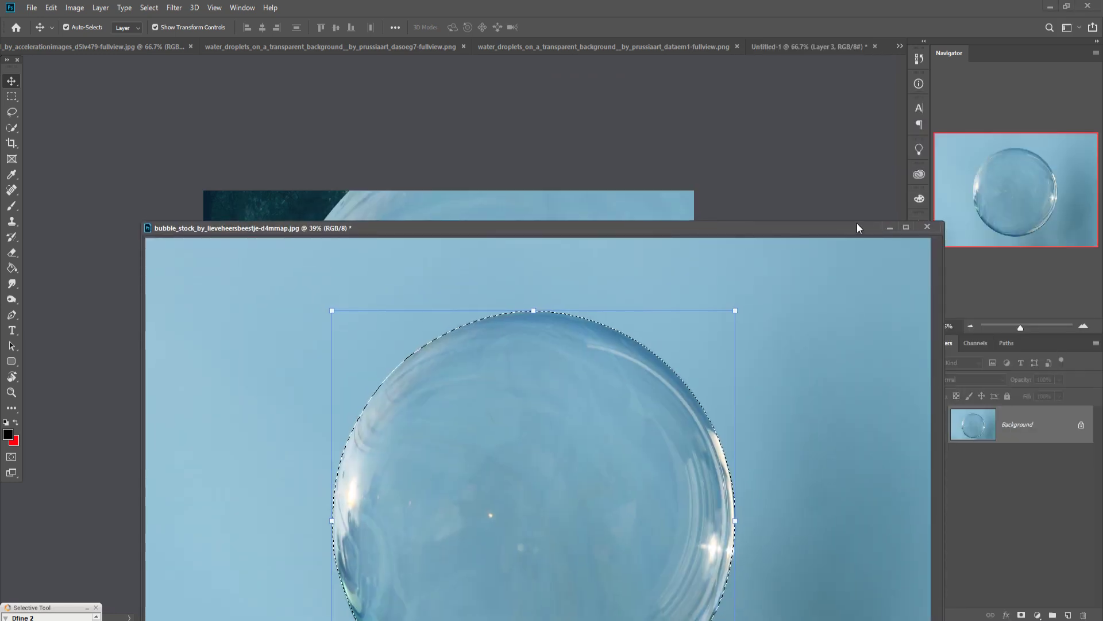
left_click(886, 227)
- Scale the bubble layer to 20.65% and place it above the daisy, resting on the flower head
left_click_drag(590, 90, 463, 112)
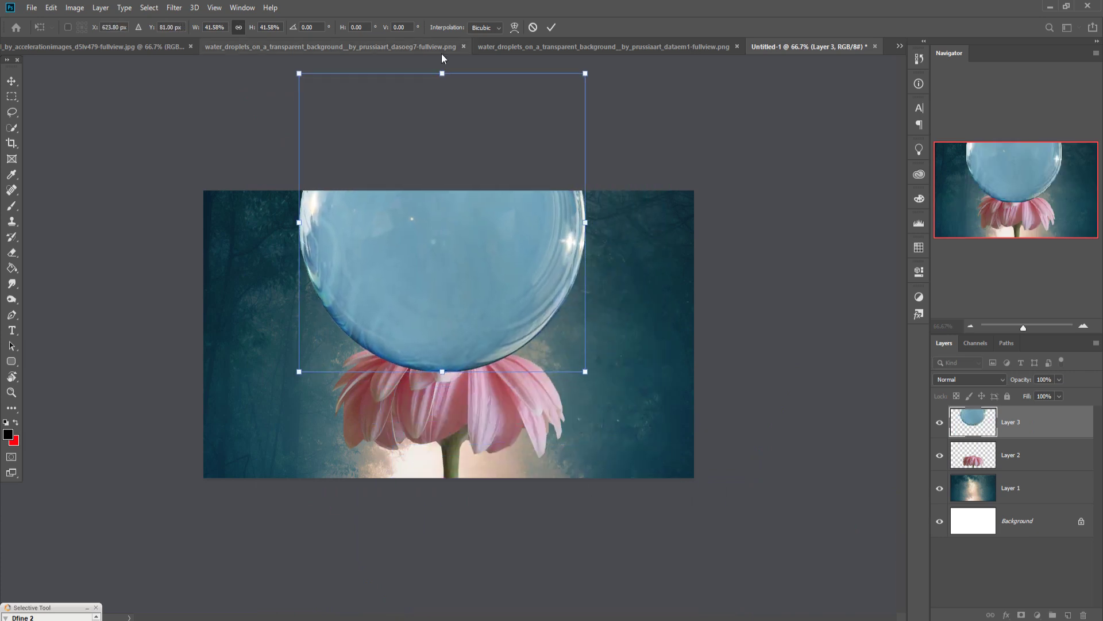
left_click_drag(441, 74, 448, 216)
mouse_move(445, 292)
left_mouse_down()
mouse_move(453, 250)
mouse_move(457, 274)
left_mouse_up()
left_click_drag(458, 199, 454, 218)
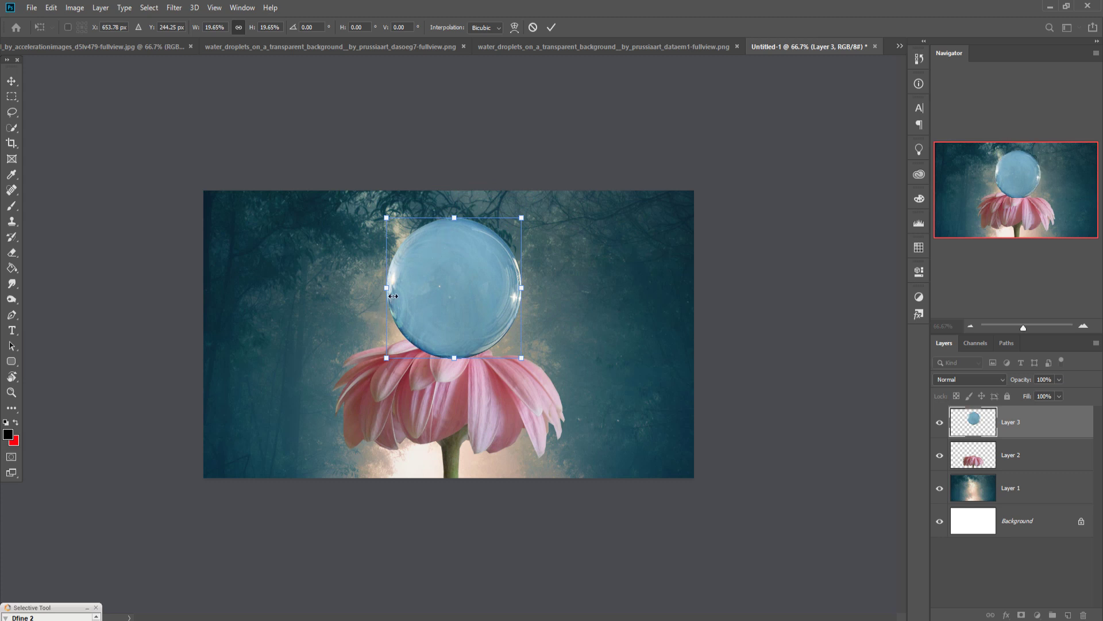
left_click_drag(393, 294, 386, 295)
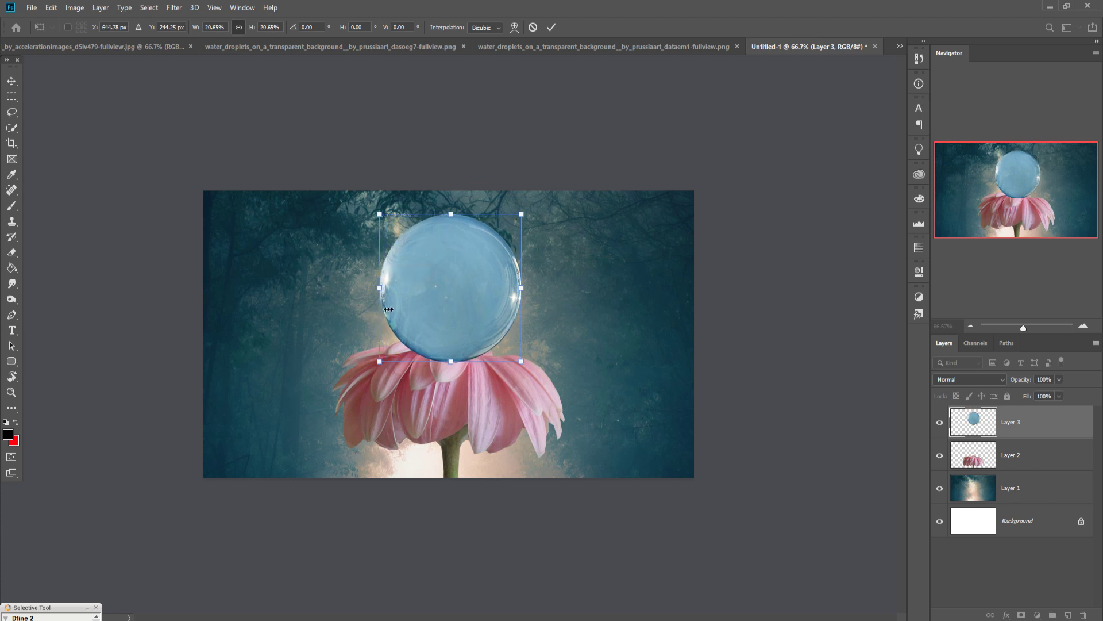
- Nudge the daisy slightly down, then enlarge the bubble to 108.09% and position it at about X 681 px, Y 242 px
left_click(1036, 467)
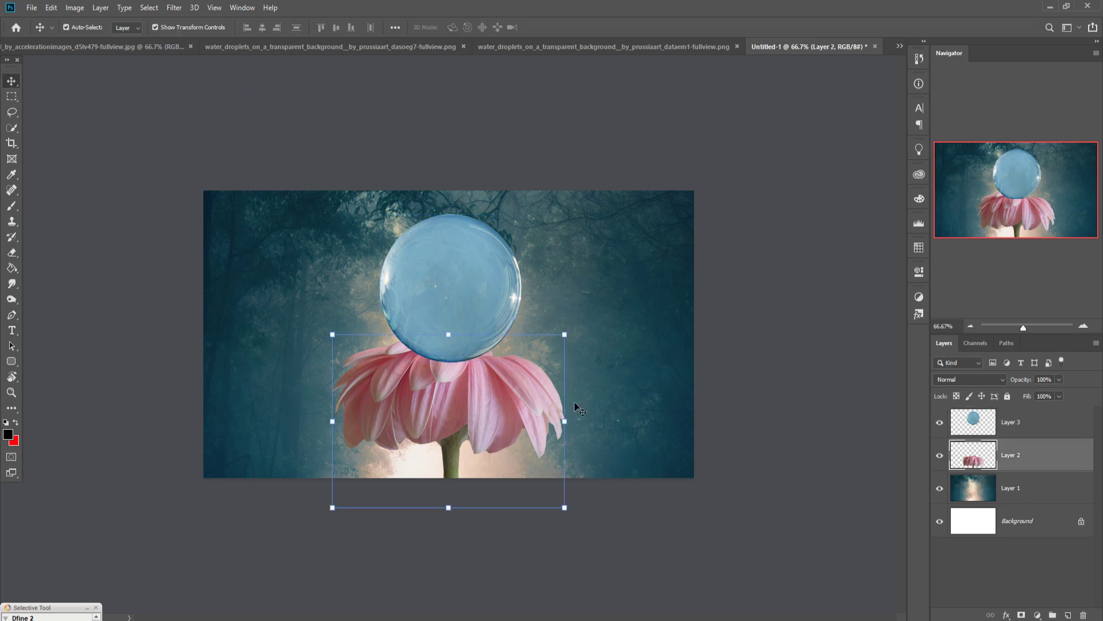
left_click_drag(512, 392, 511, 401)
left_click(495, 309)
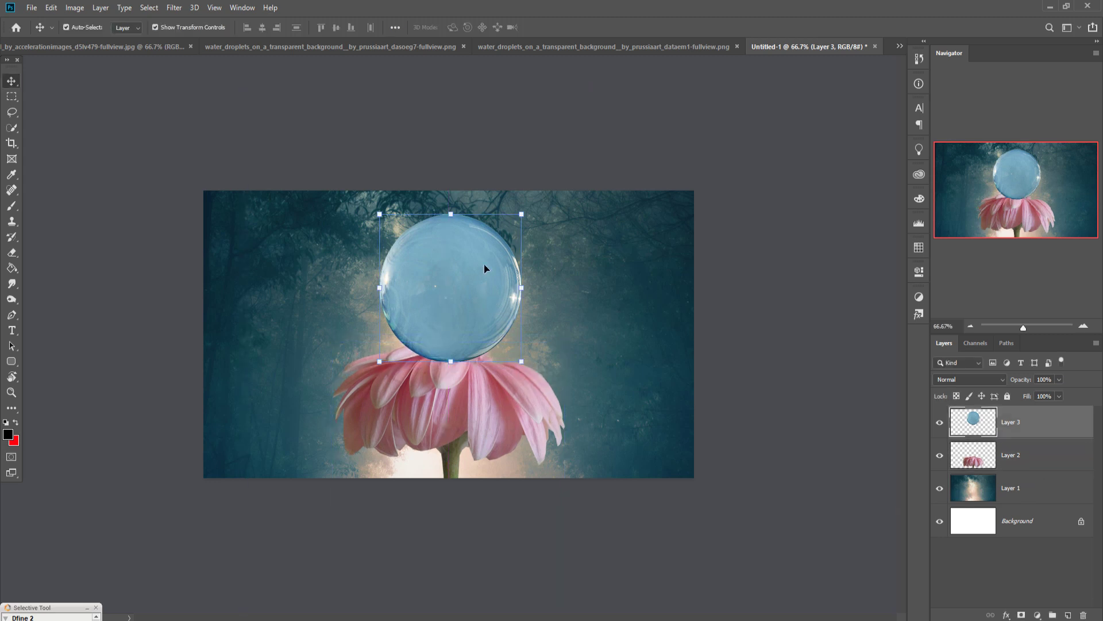
left_click_drag(454, 223, 453, 212)
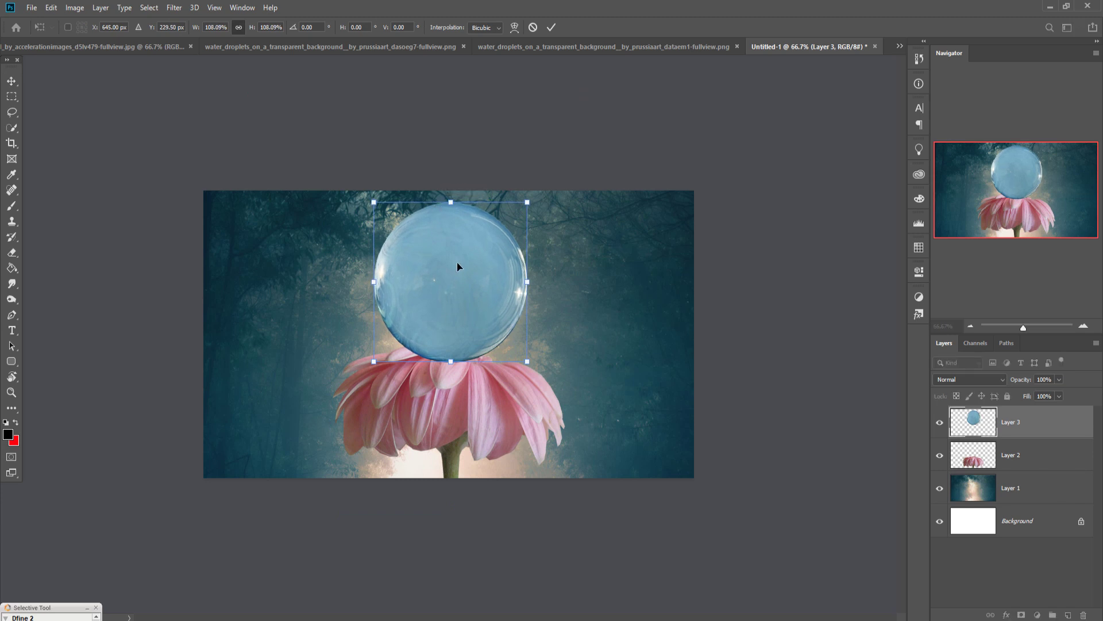
mouse_move(467, 282)
left_mouse_down()
mouse_move(499, 279)
mouse_move(480, 292)
left_mouse_up()
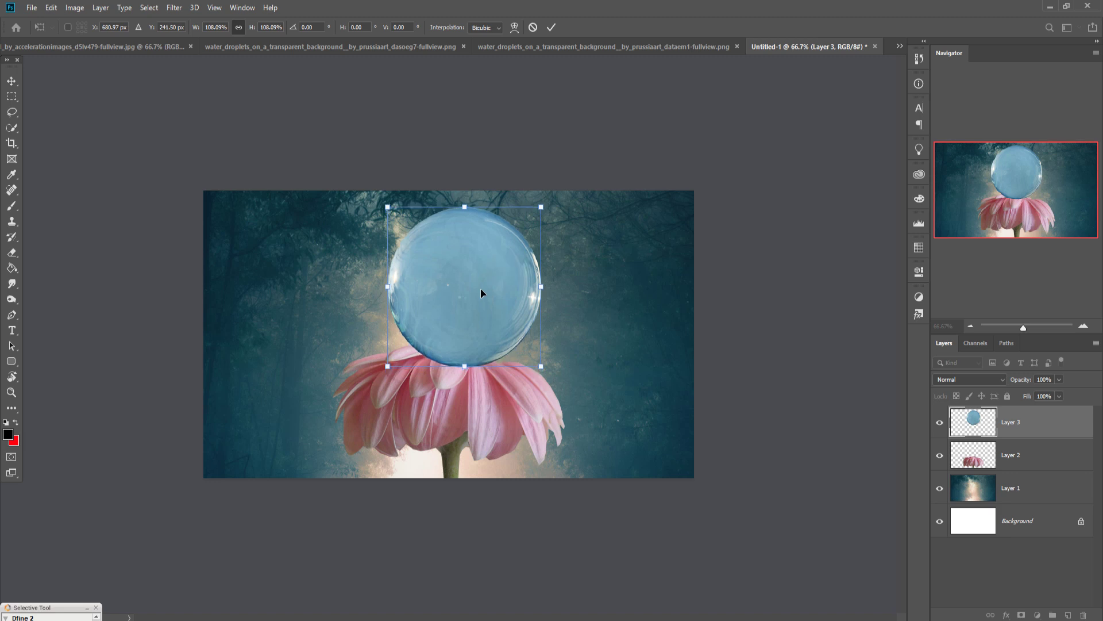
left_click(548, 27)
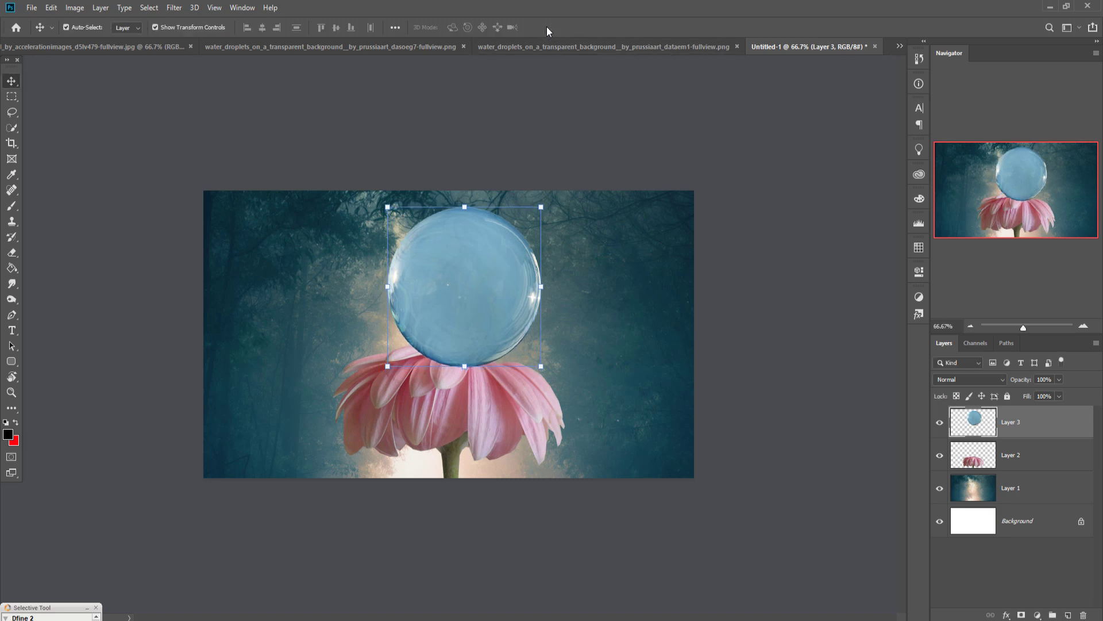
- Move the bubble layer below the daisy layer and shift the bubble slightly left
left_click_drag(1036, 430, 1035, 466)
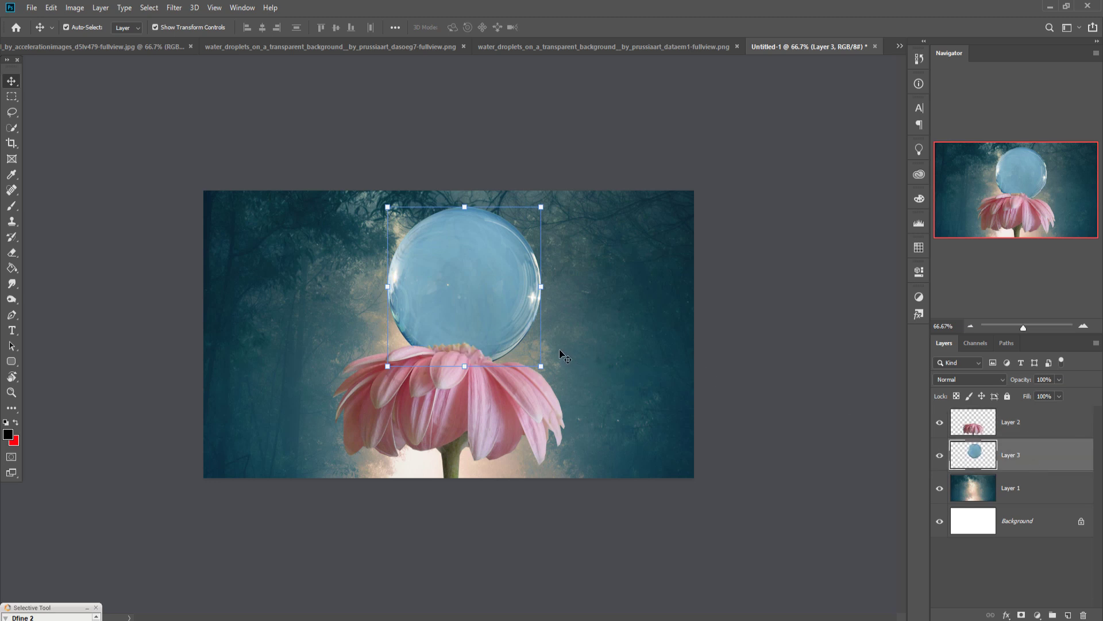
left_click_drag(471, 305, 497, 332)
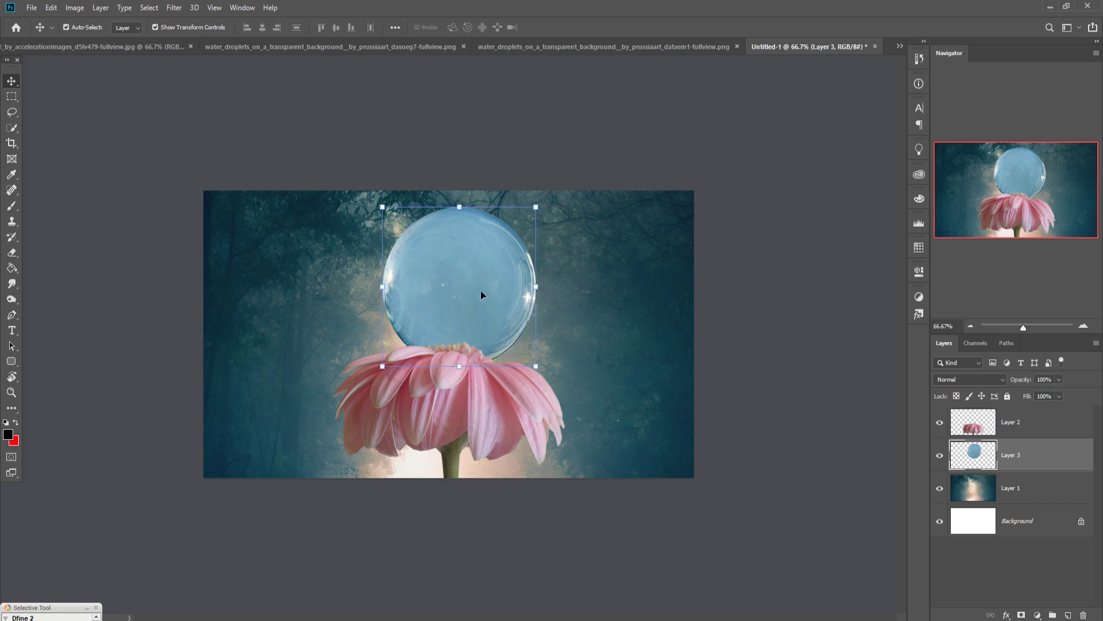
- Scale the daisy layer to 78.97% and position it under the bubble with the stem reaching the canvas's lower edge
left_click(1028, 431)
left_click_drag(451, 379, 440, 352)
key("ctrl+t")
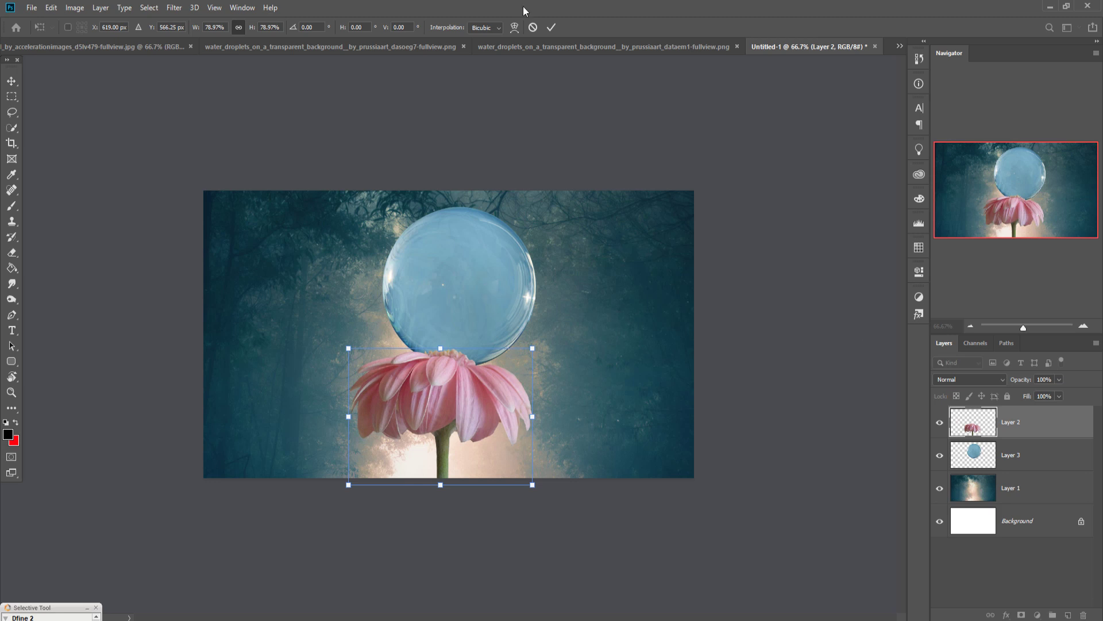
left_click(551, 27)
- Shift the bubble slightly left and down onto the flower head, and move its layer back above the daisy layer
left_click(1015, 460)
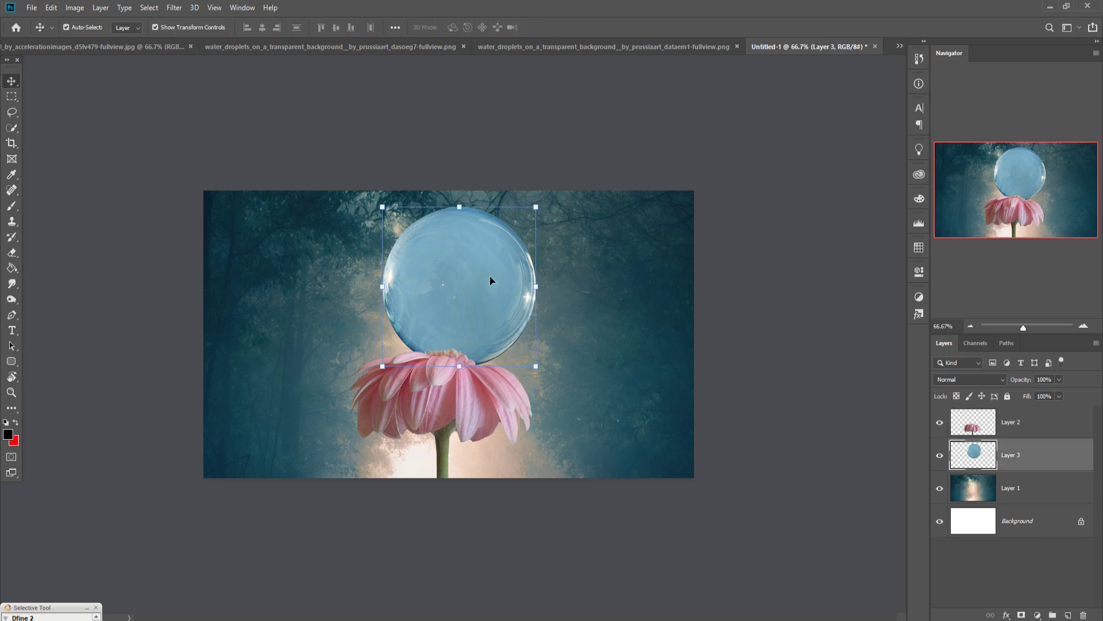
left_click_drag(491, 281, 482, 285)
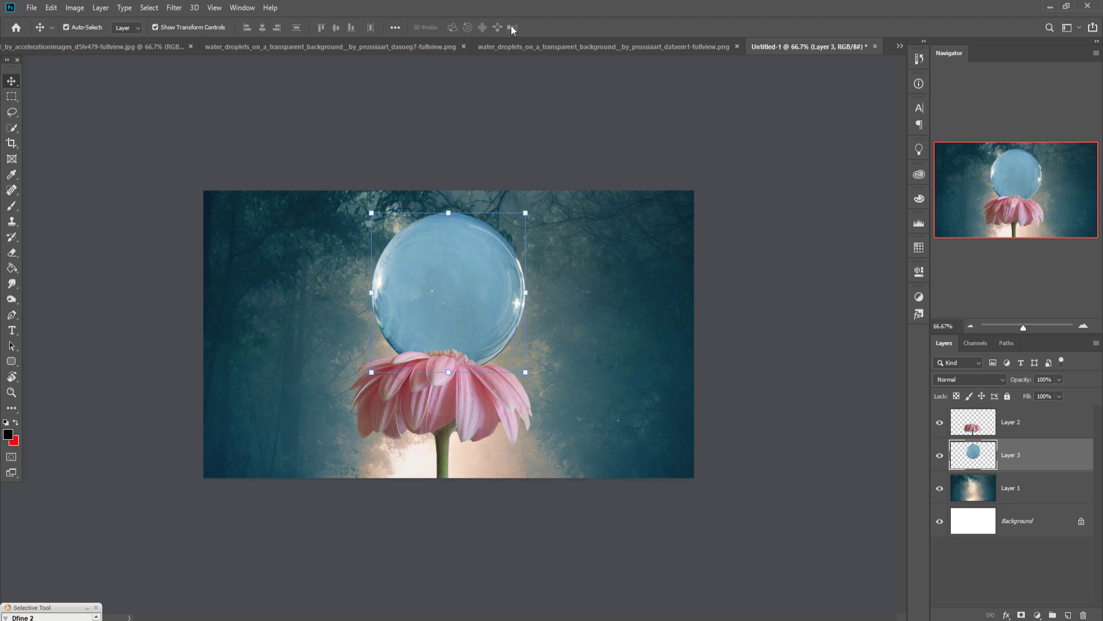
left_click_drag(1033, 460, 1031, 425)
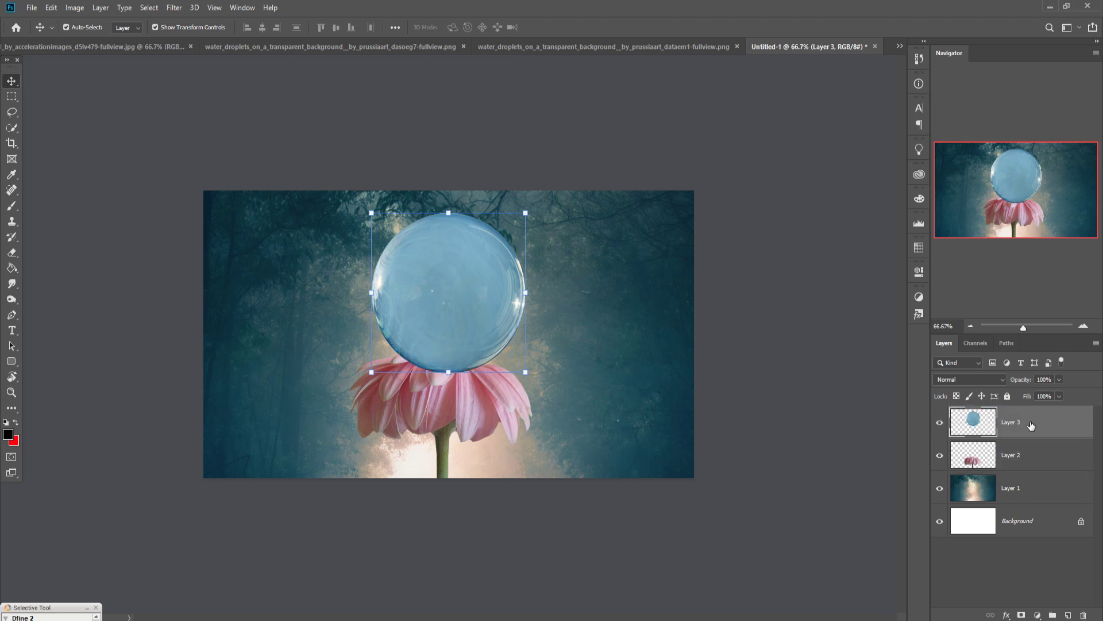
- Duplicate the daisy layer and move the copy above the bubble layer
left_click(986, 457)
right_click(988, 457)
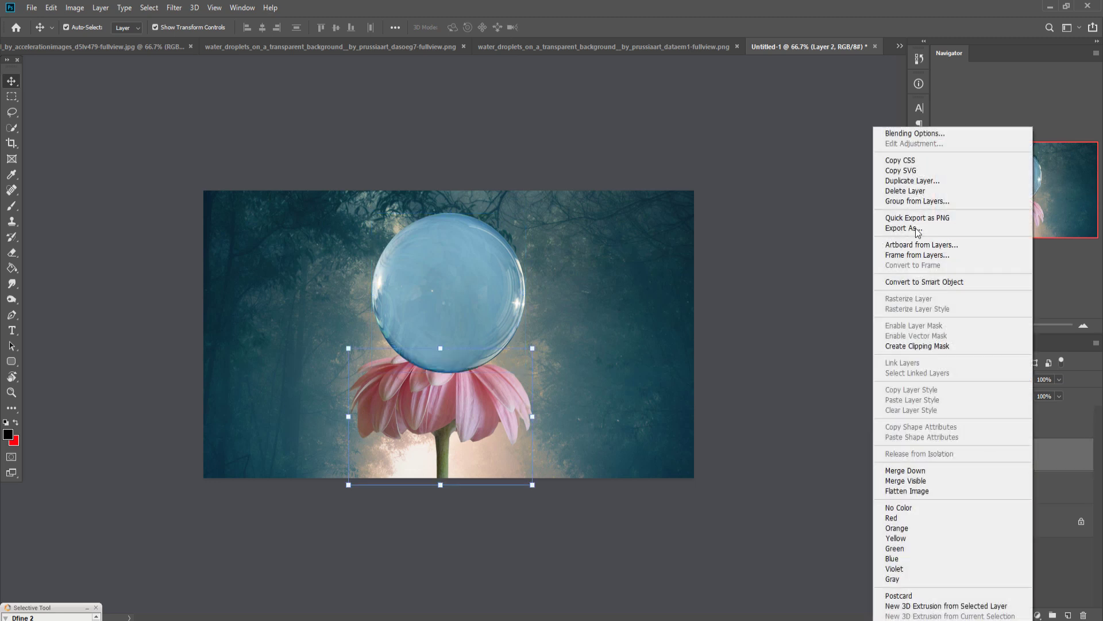
left_click(914, 192)
left_click(642, 177)
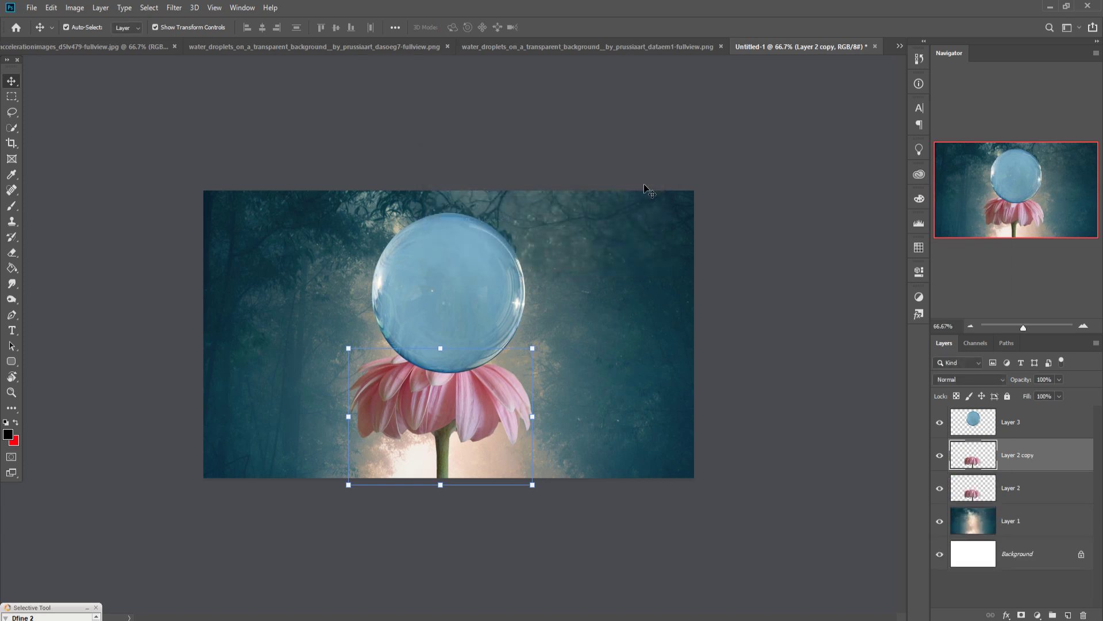
left_click_drag(1015, 458, 1018, 425)
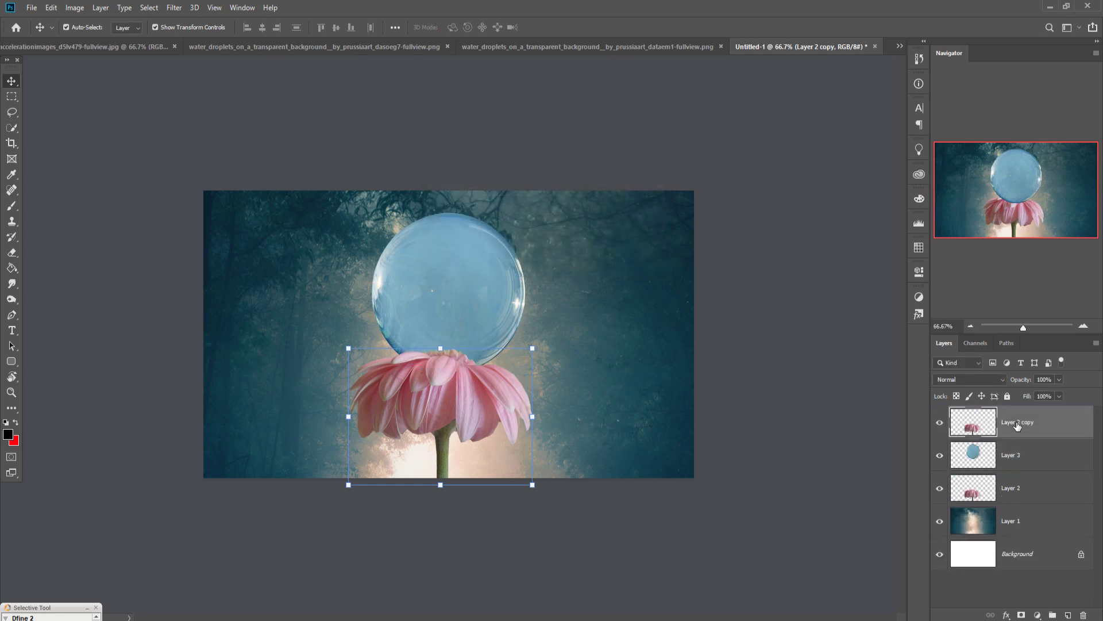
- Mask the daisy copy and fade its top centre into the bubble with a 35 px black brush at 24% opacity, then select the bubble layer
left_click(1026, 615)
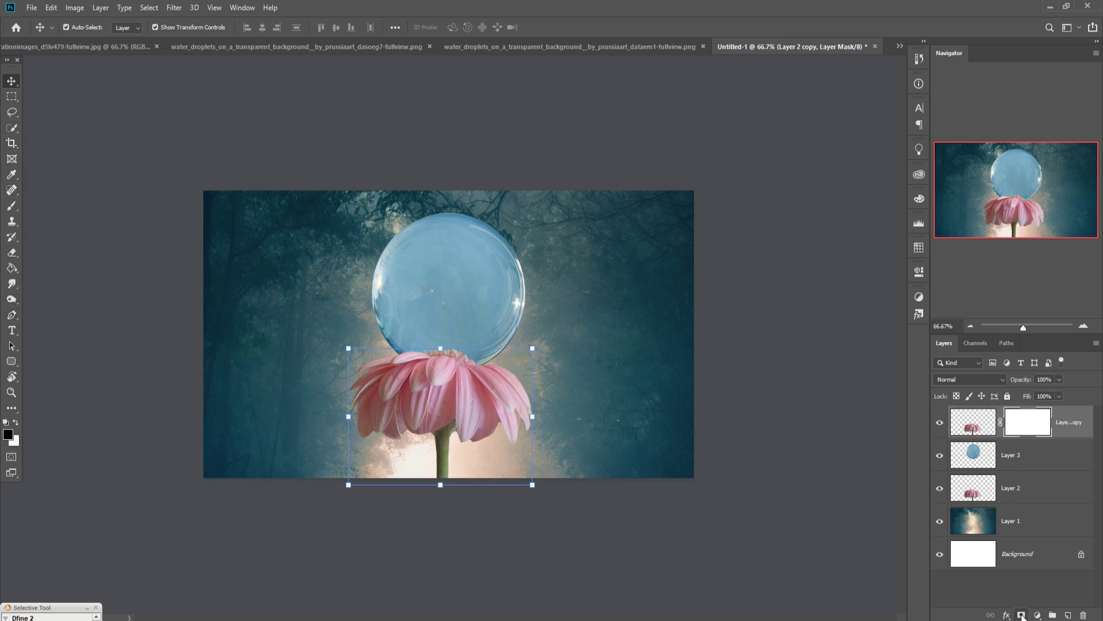
left_click(10, 213)
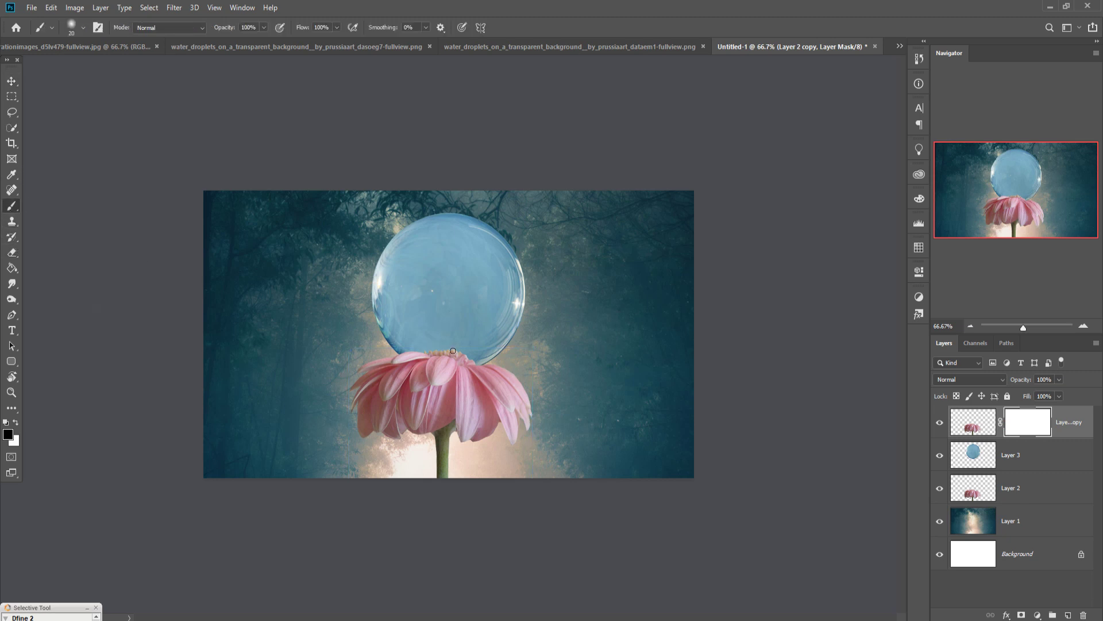
key("ctrl+plus")
key("ctrl+plus")
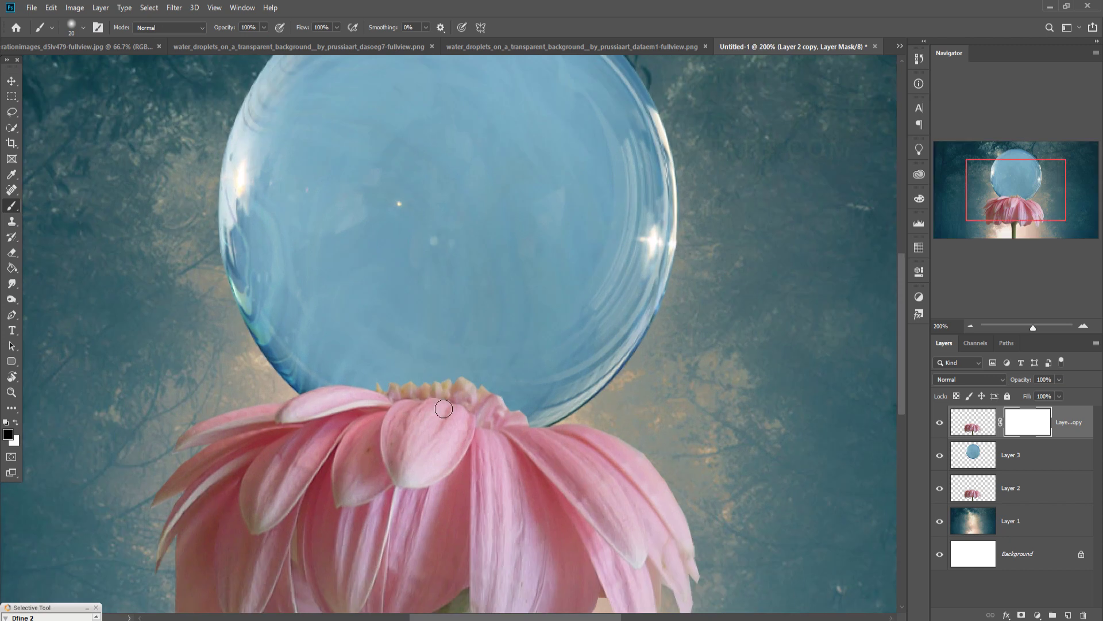
key("bracketright")
key("bracketright")
key("bracketright")
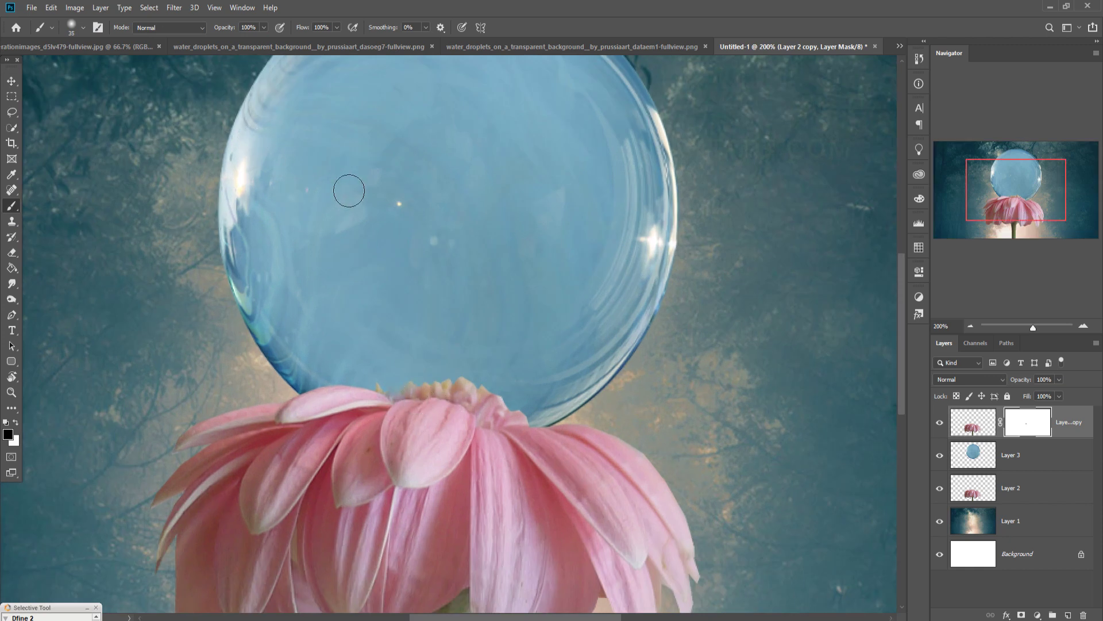
left_click(264, 27)
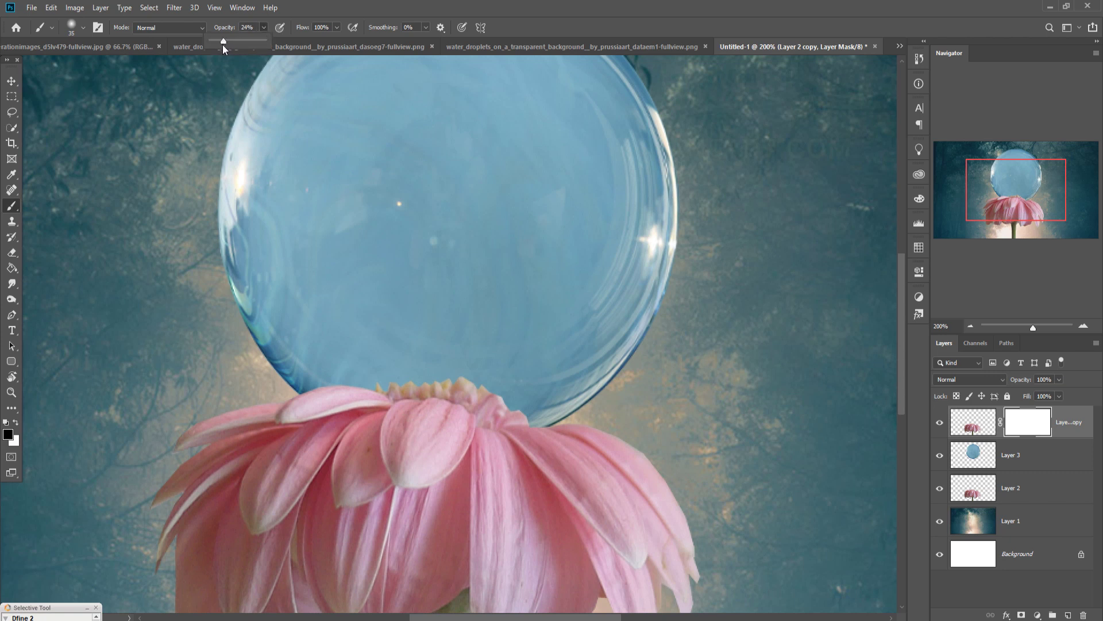
mouse_move(407, 403)
left_mouse_down()
mouse_move(477, 409)
mouse_move(517, 432)
mouse_move(487, 407)
mouse_move(487, 392)
mouse_move(539, 439)
mouse_move(542, 427)
mouse_move(521, 413)
mouse_move(399, 397)
mouse_move(493, 411)
mouse_move(537, 433)
mouse_move(548, 429)
mouse_move(540, 420)
mouse_move(477, 412)
mouse_move(523, 418)
mouse_move(533, 439)
left_mouse_up()
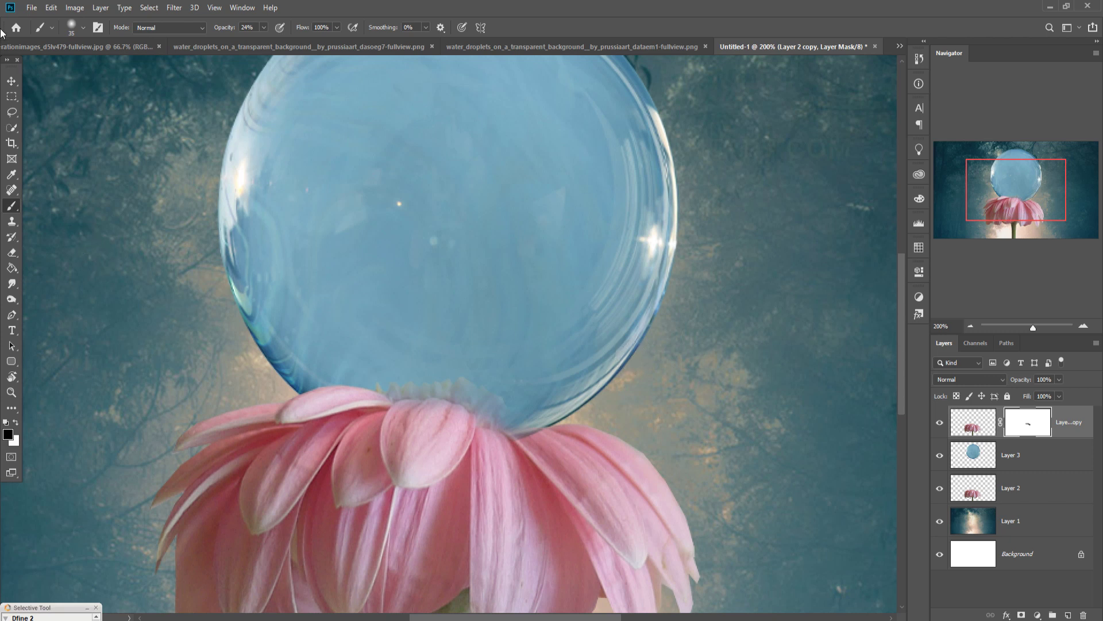
left_click(11, 81)
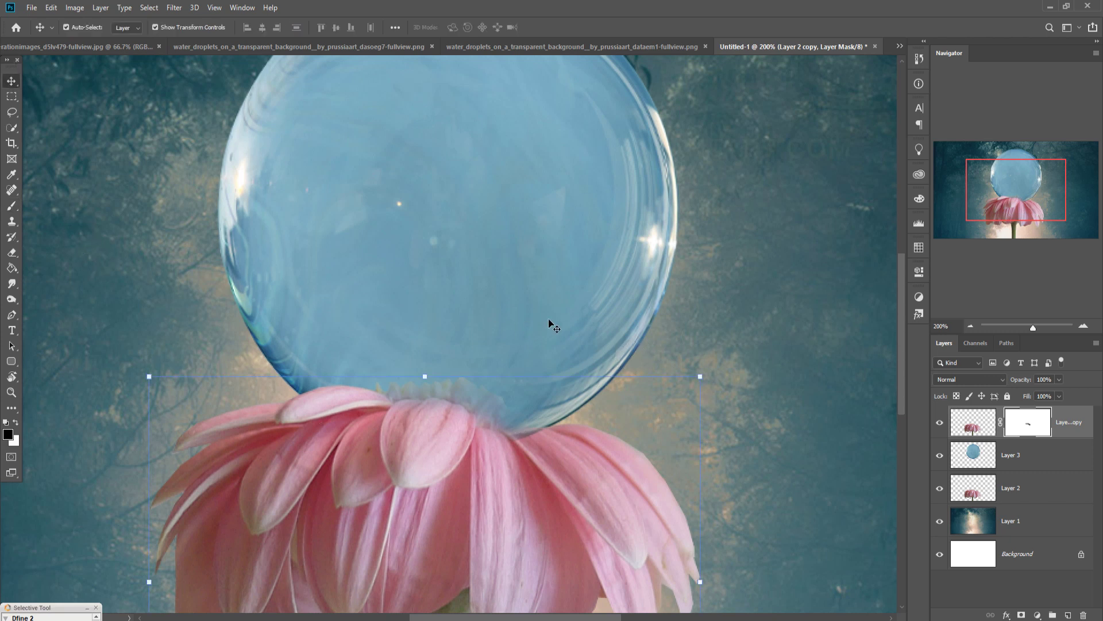
scroll(548, 321, "down", 1)
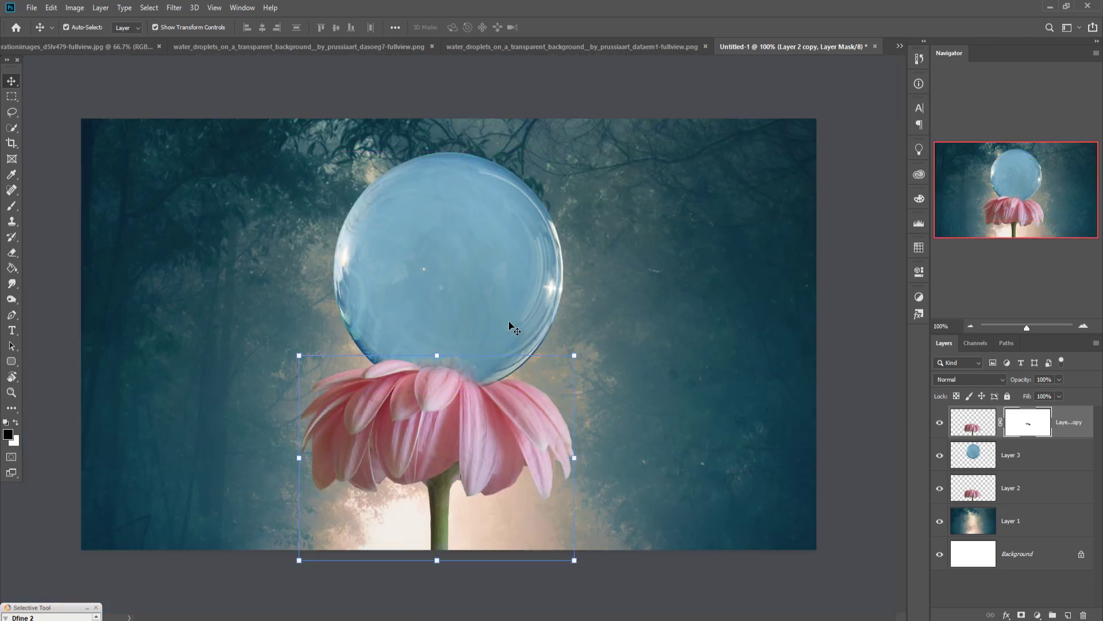
left_click(480, 265)
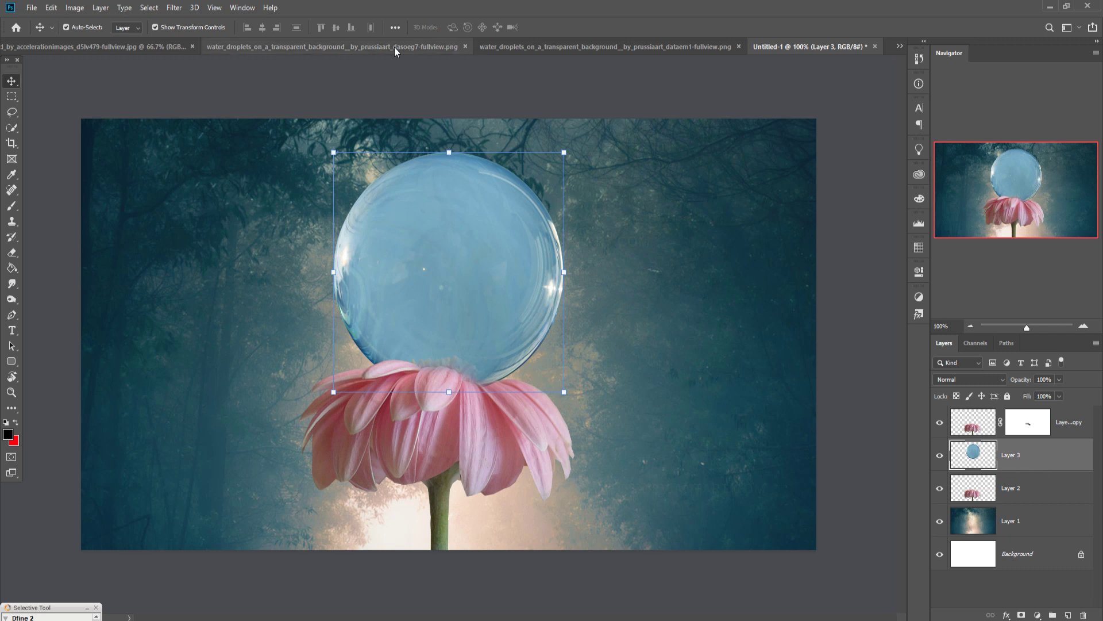
- In the photo of the seated woman, start a Pen tool path along the lower hem of the white dress
left_click(65, 46)
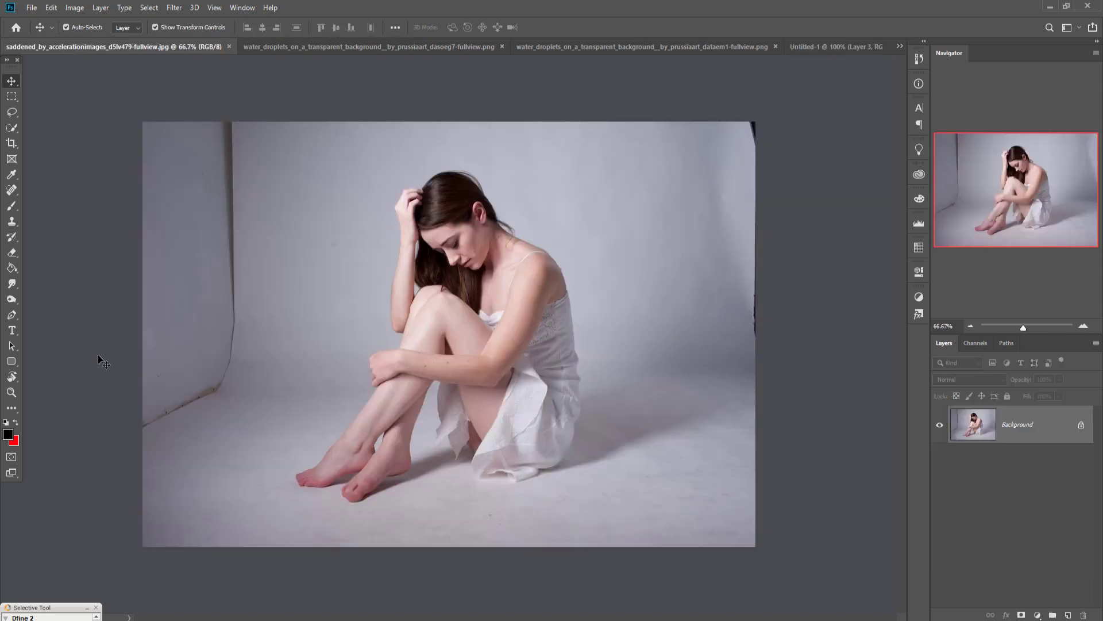
left_click(11, 314)
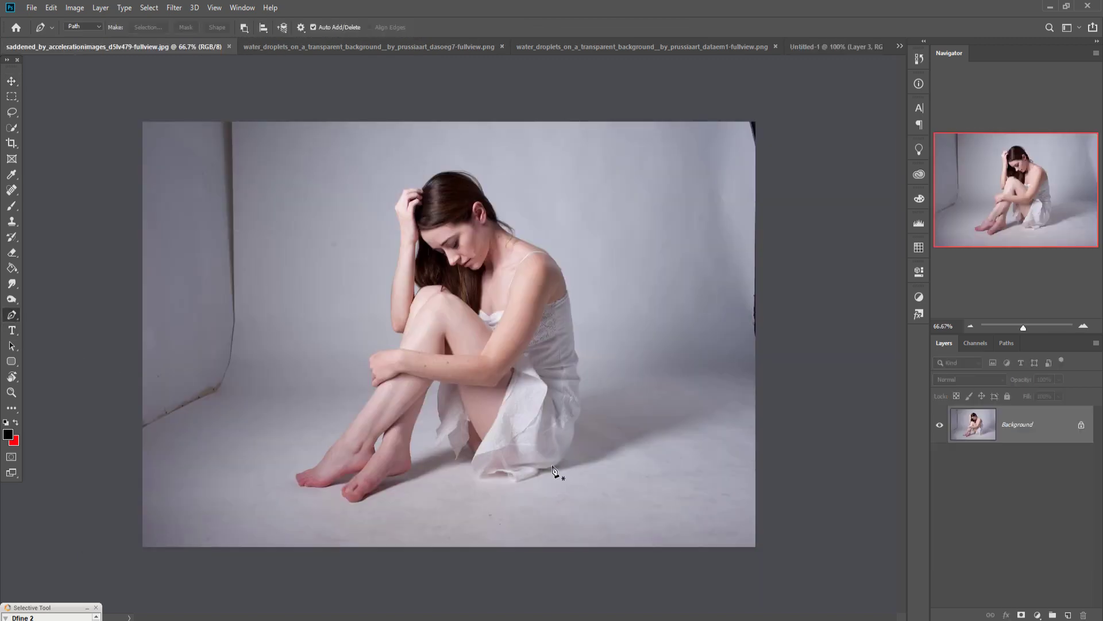
key("ctrl+plus")
key("ctrl+plus")
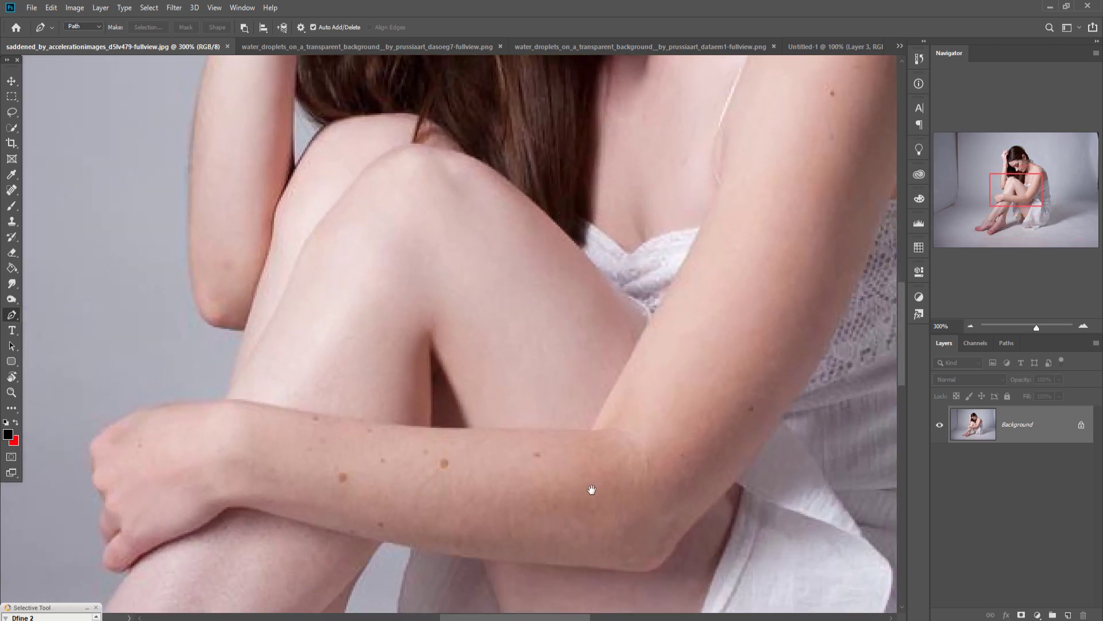
left_click_drag(595, 492, 635, 167)
left_click_drag(666, 354, 295, 313)
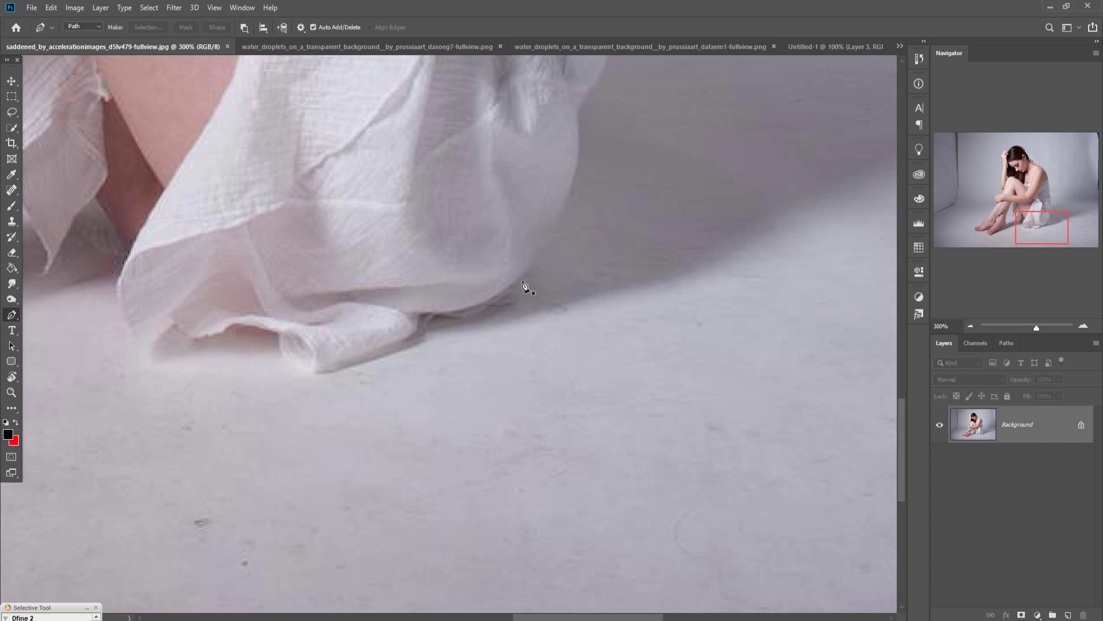
left_click(517, 303)
left_click(476, 316)
left_click(339, 370)
left_click(167, 324)
left_click(121, 293)
left_click(46, 273)
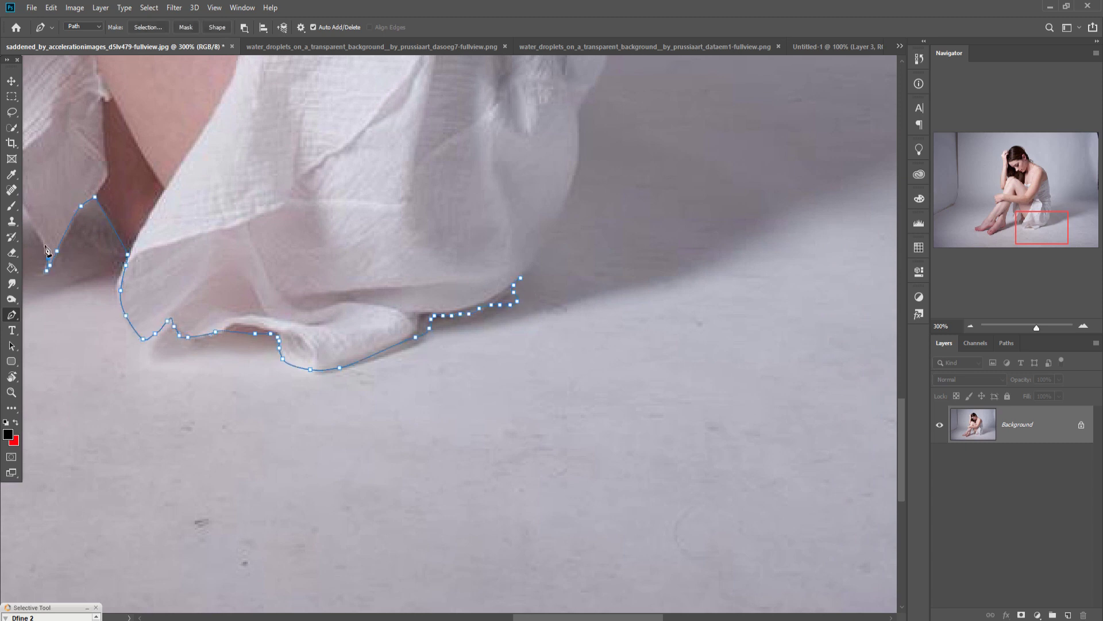
- Continue the path around the dress's hanging front folds up to the forearm and down the back of the nearer leg to the heel
left_click_drag(46, 273, 578, 391)
left_click(491, 294)
left_click(492, 262)
left_click(513, 229)
left_click_drag(506, 232, 514, 431)
left_click(512, 241)
left_click(387, 476)
left_click(385, 589)
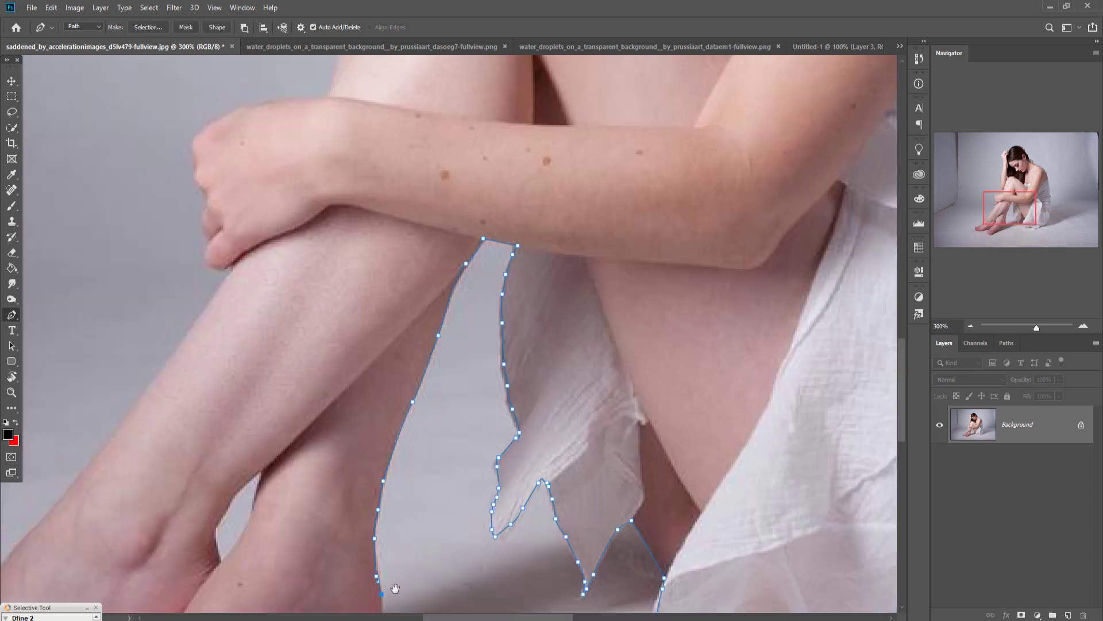
- Trace the path around the nearer foot's sole and toes, then along the underside of the farther foot
left_click_drag(390, 591, 468, 239)
left_click(394, 311)
left_click(288, 381)
left_click(232, 422)
left_click(193, 431)
left_click(150, 394)
left_click(189, 333)
left_click(205, 300)
- Trace the path around the farther foot's toes, up the shin, and around the fingers of the hand holding the knees
left_click_drag(127, 340, 670, 353)
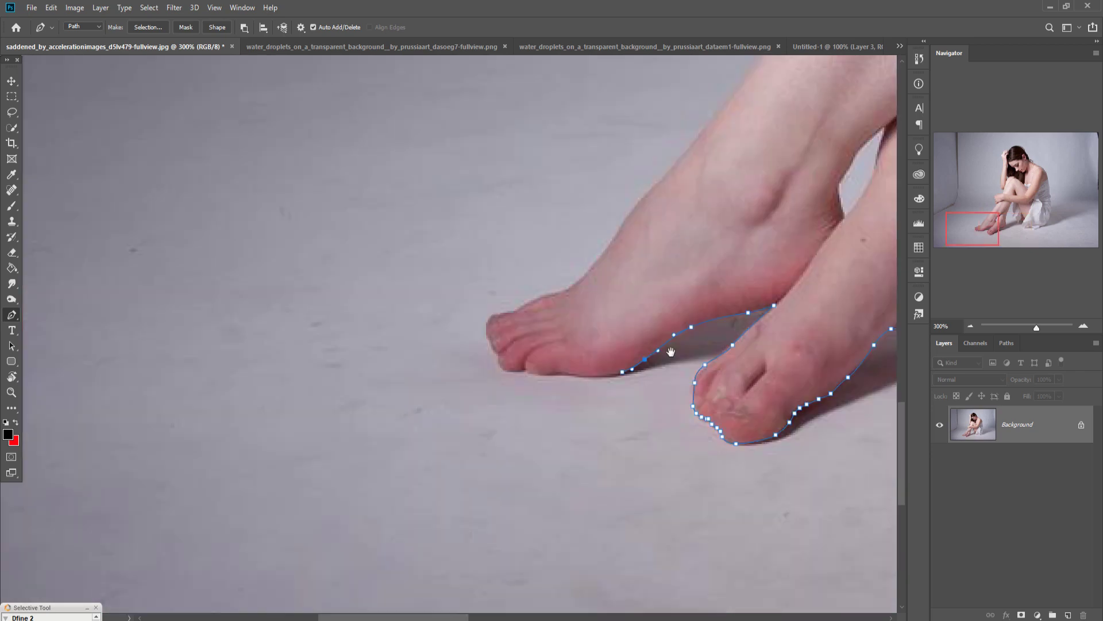
left_click(521, 370)
left_click(495, 346)
left_click(572, 294)
left_click(694, 144)
left_click_drag(745, 92, 370, 359)
left_click(482, 189)
left_click(445, 63)
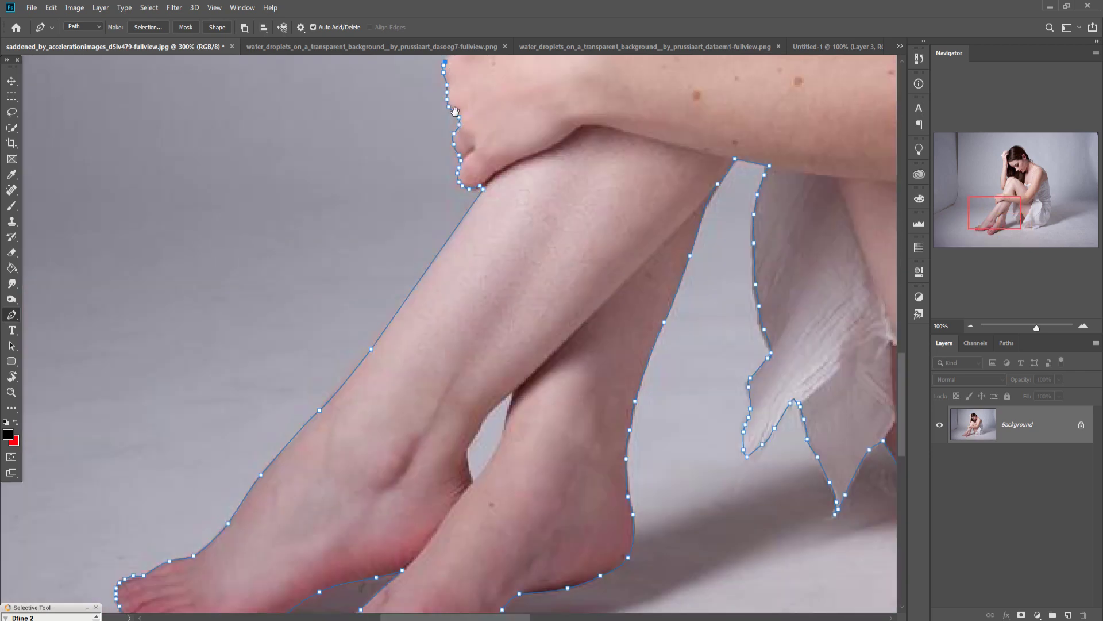
- Trace the path over the resting hand and knee, around the raised arm's elbow, and up the forearm to the raised hand
left_click_drag(448, 65, 400, 319)
left_click(529, 201)
left_click(507, 189)
left_click(494, 144)
left_click_drag(495, 87, 515, 431)
left_click_drag(557, 181, 544, 405)
left_click(550, 342)
left_click(561, 145)
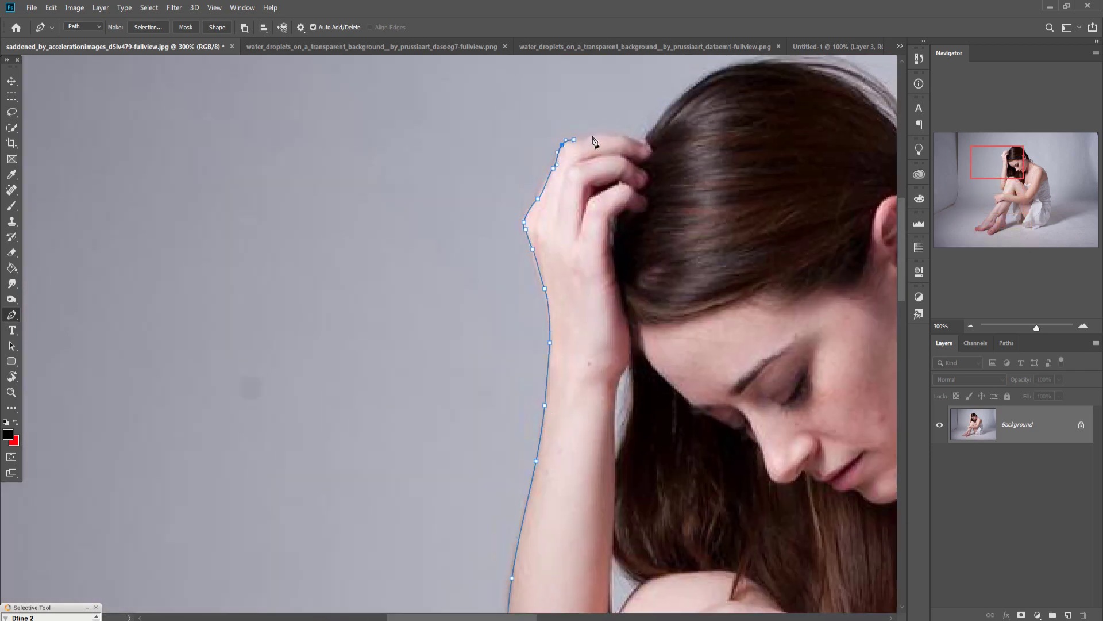
- Trace the path over the raised fingers, around the hair and its loose strand, and down the neck and shoulder to the dress
left_click(638, 141)
mouse_move(665, 112)
left_mouse_down()
mouse_move(672, 106)
mouse_move(362, 103)
left_mouse_up()
left_click(585, 186)
left_click(630, 275)
left_click(822, 411)
left_click_drag(822, 412, 477, 244)
left_click(608, 447)
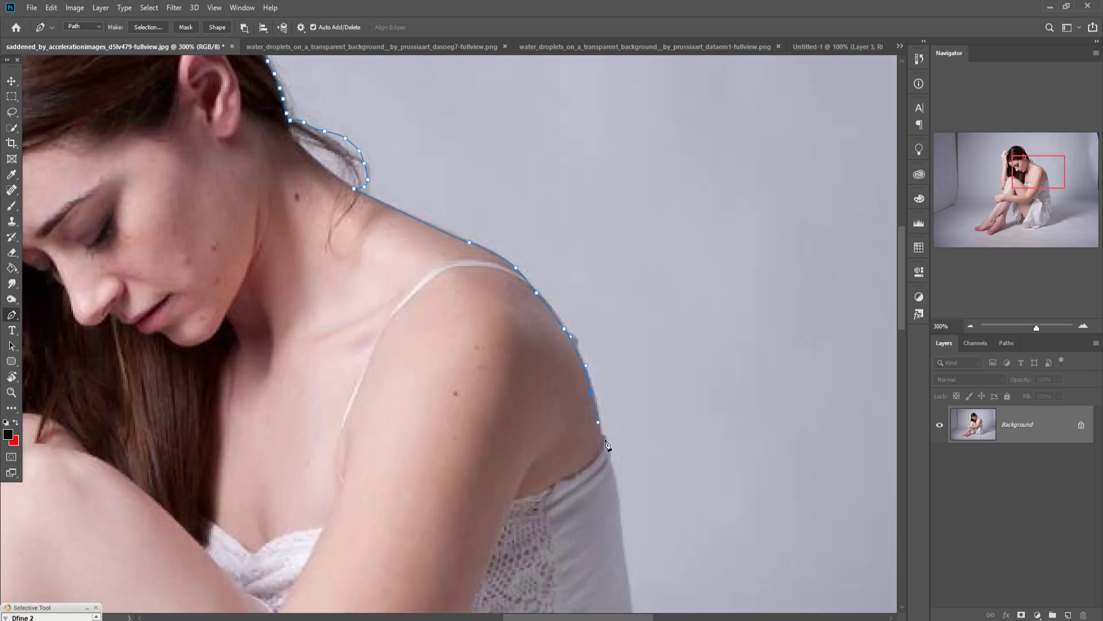
- Trace the path down the back of the white dress and close it at its starting point on the hem
left_click_drag(624, 521, 595, 95)
left_click(616, 307)
left_click(627, 331)
left_click(634, 355)
left_click(626, 388)
left_click(626, 418)
left_click(644, 442)
left_click_drag(642, 494, 639, 448)
left_click(636, 554)
key("ctrl+0")
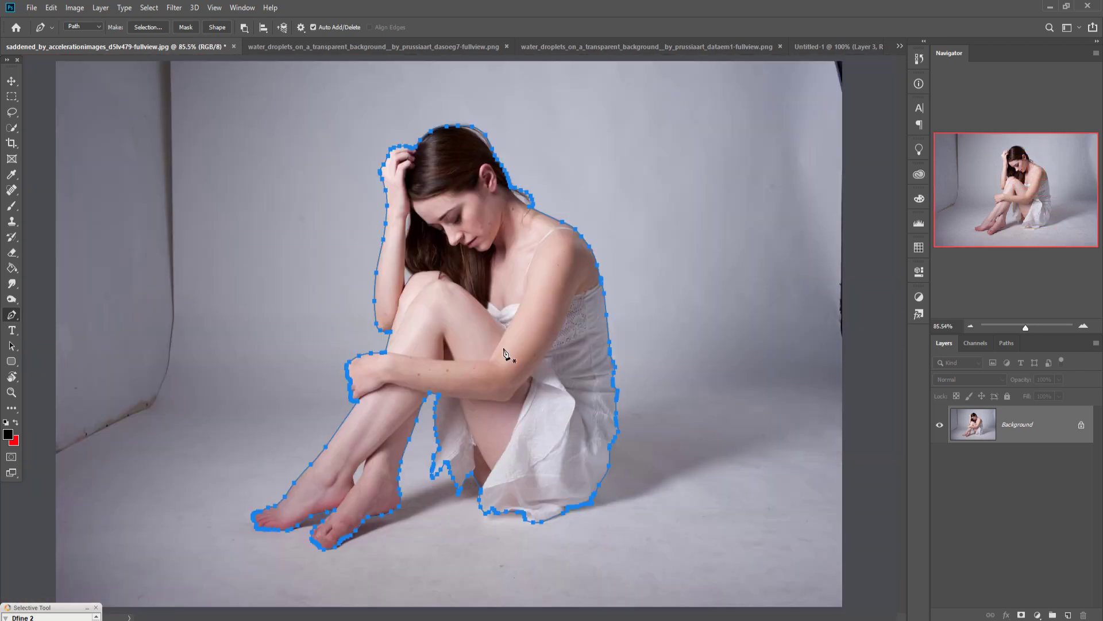
- Make a selection from the path and invert it to select the woman
right_click(489, 294)
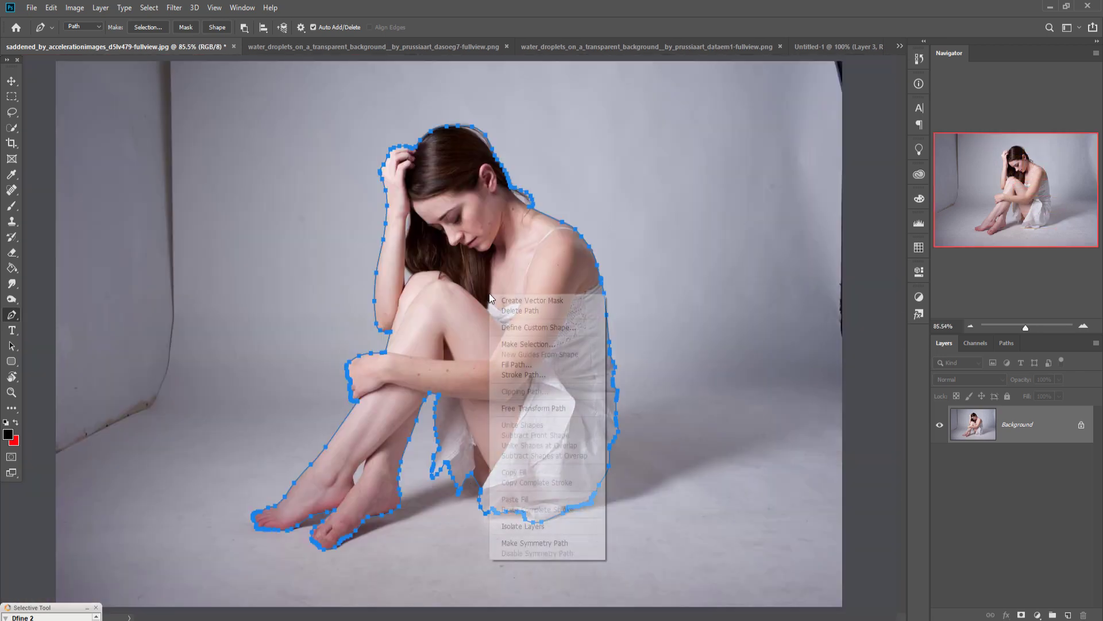
left_click(519, 344)
left_click(606, 185)
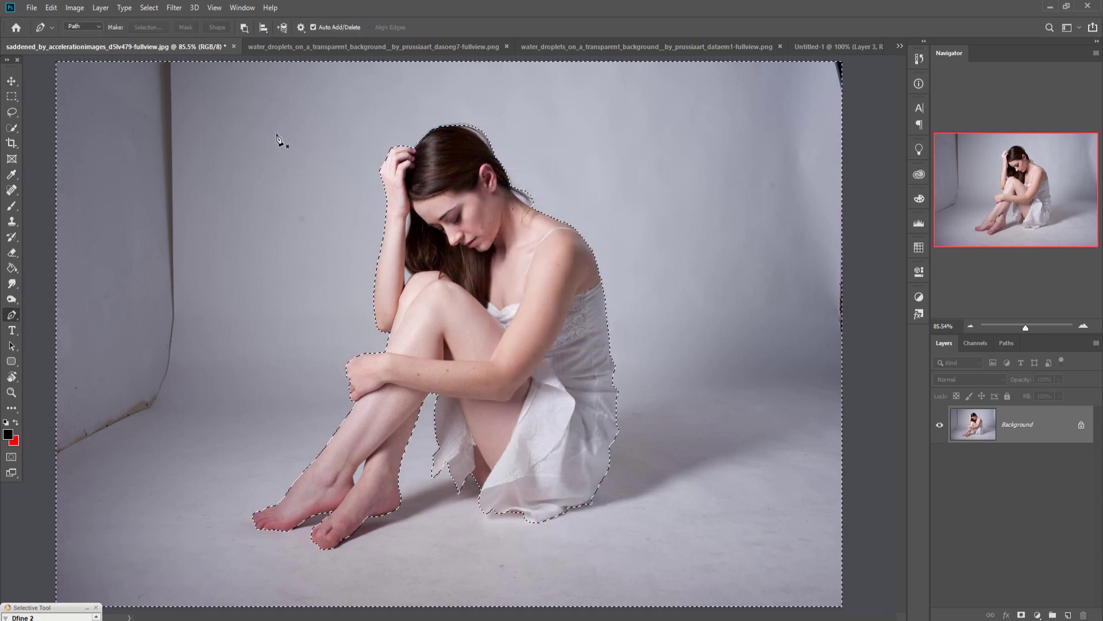
left_click(149, 7)
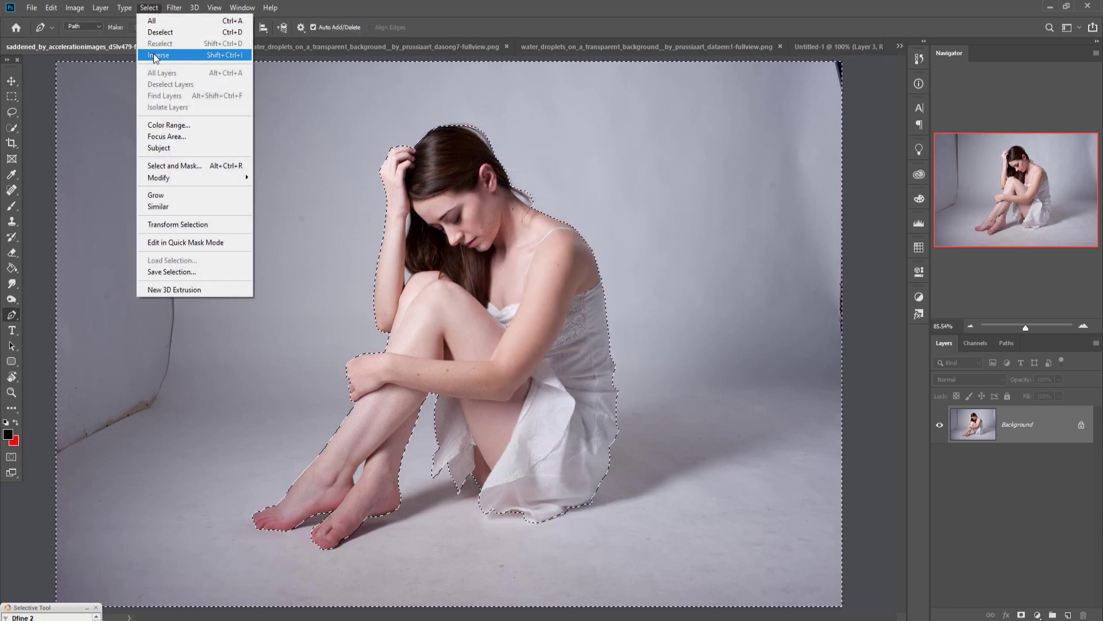
left_click(155, 55)
- Copy the selected woman, paste her onto a new layer, and hide the Background layer
left_click(51, 7)
left_click(60, 91)
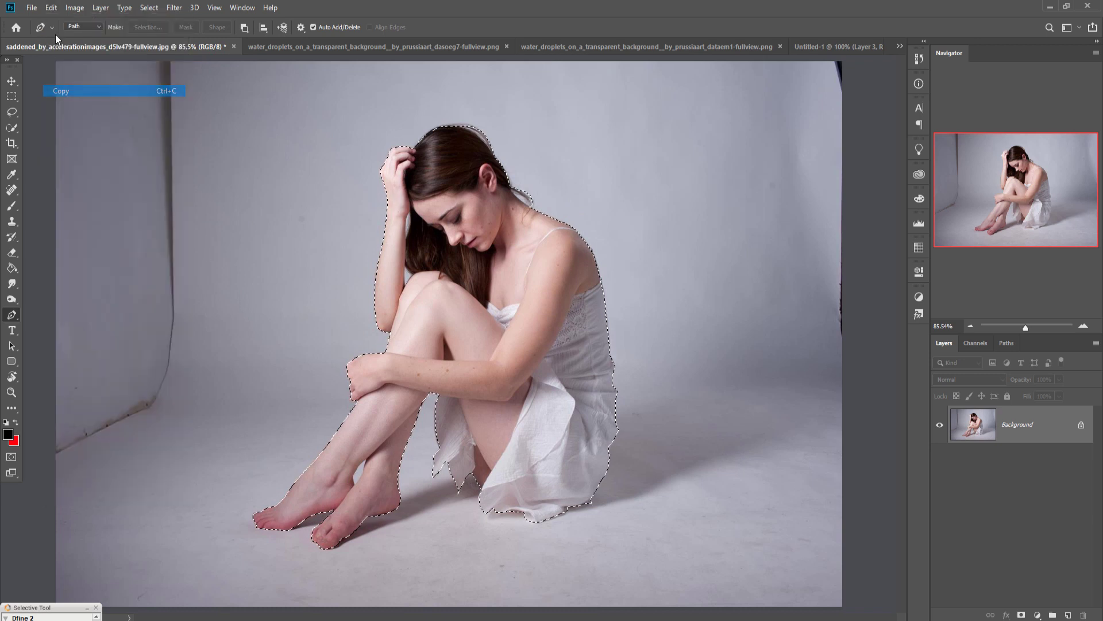
left_click(52, 7)
left_click(69, 113)
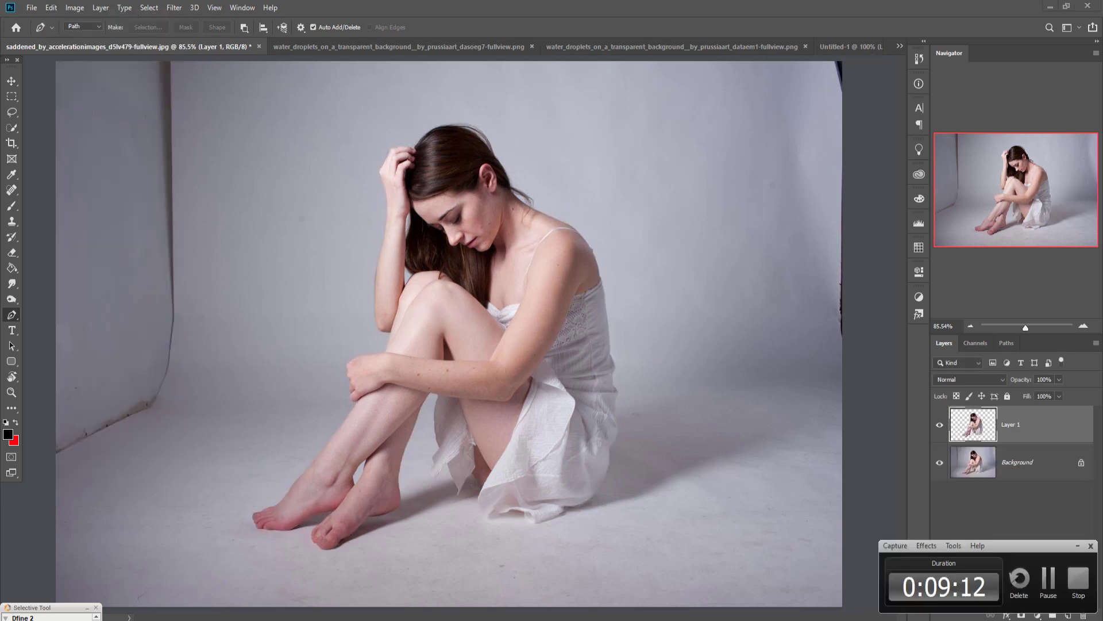
left_click(941, 463)
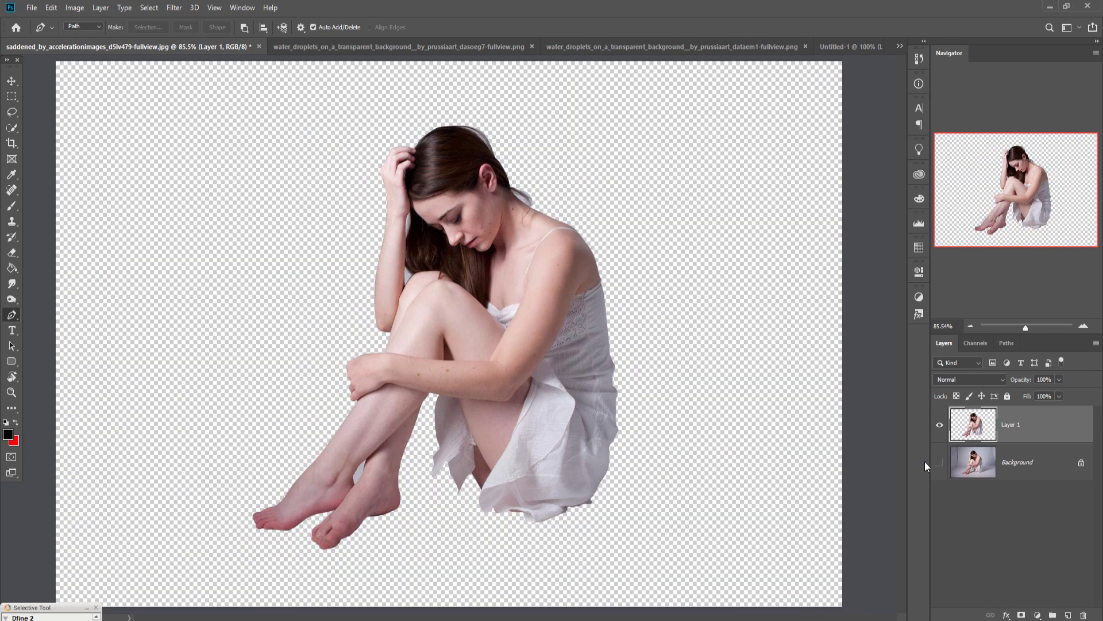
- Lasso and delete the two leftover background patches between the raised arm, hair and knee, then deselect
left_click(13, 112)
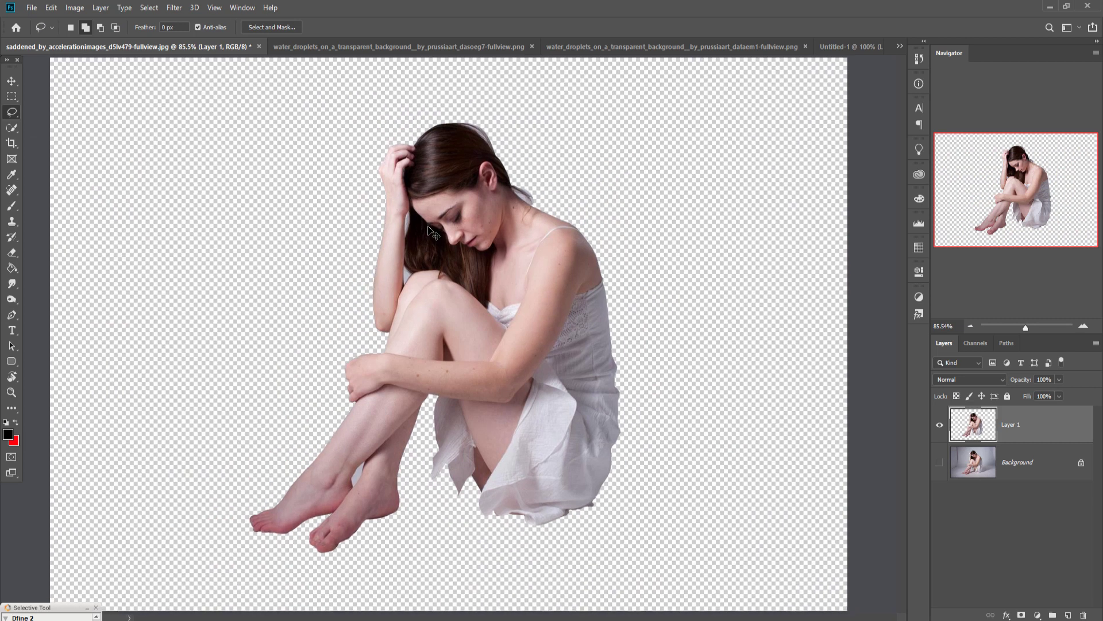
scroll(428, 230, "up", 3)
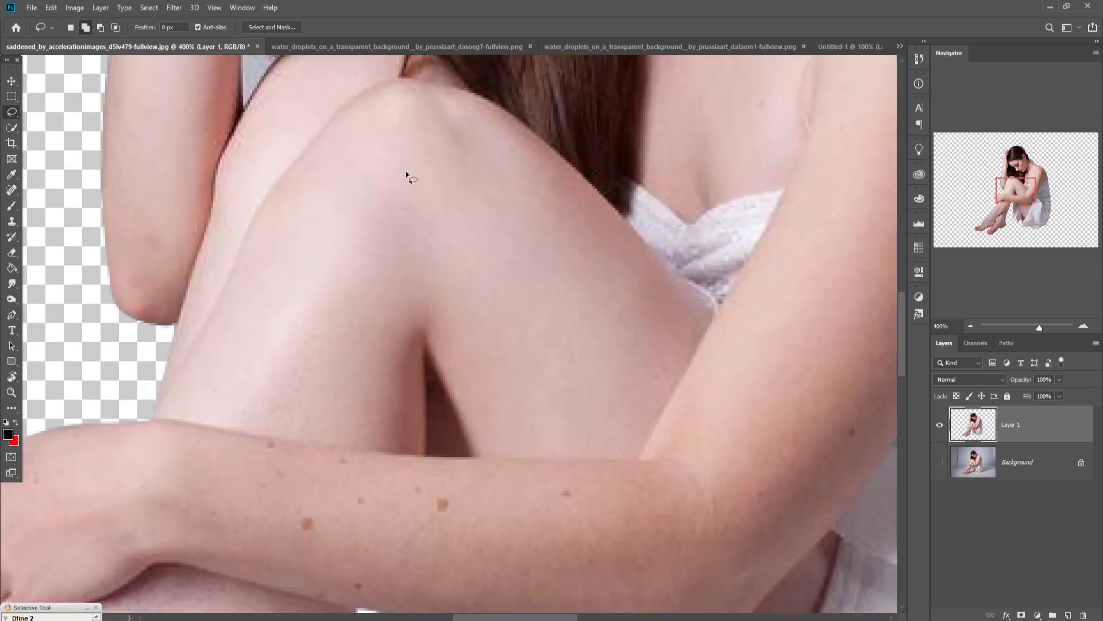
left_click_drag(405, 172, 459, 495)
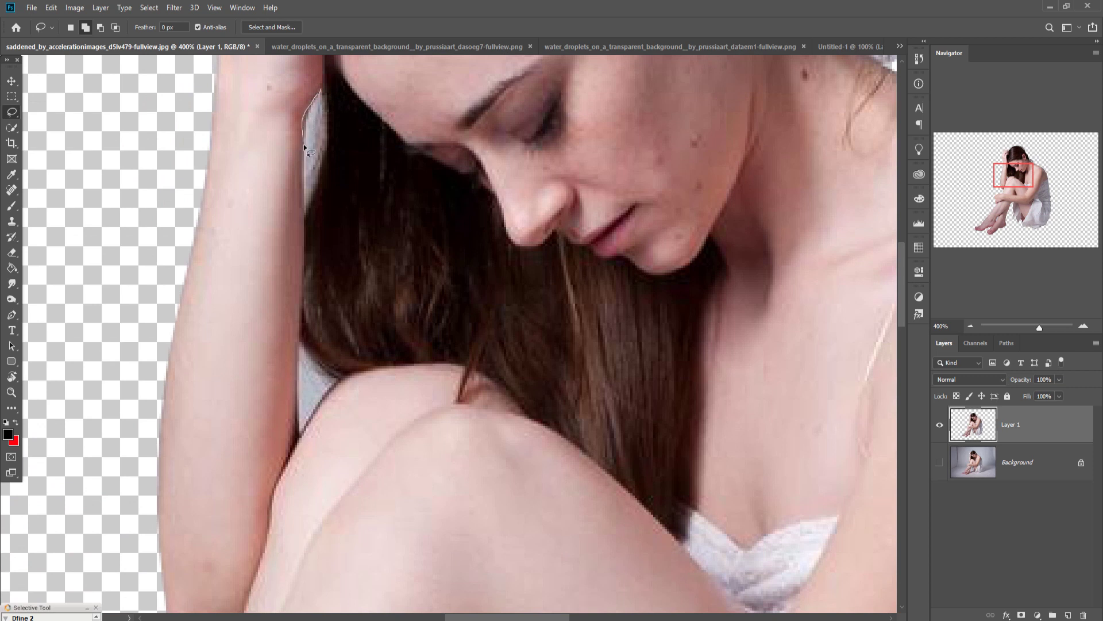
mouse_move(303, 171)
left_mouse_down()
mouse_move(302, 221)
mouse_move(327, 158)
mouse_move(322, 93)
left_mouse_up()
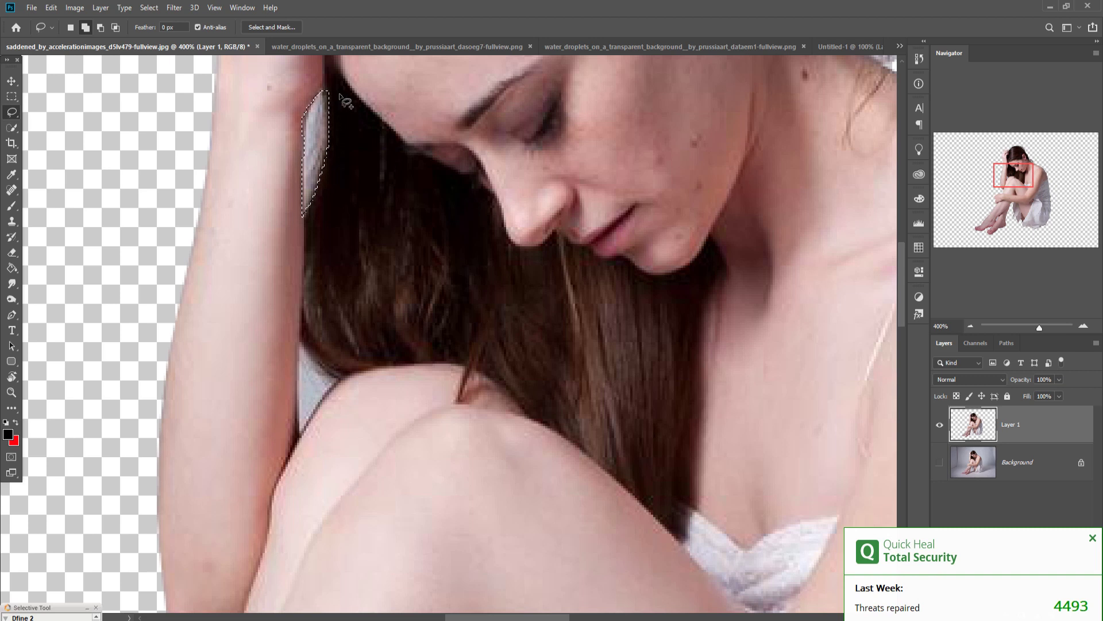
key("Delete")
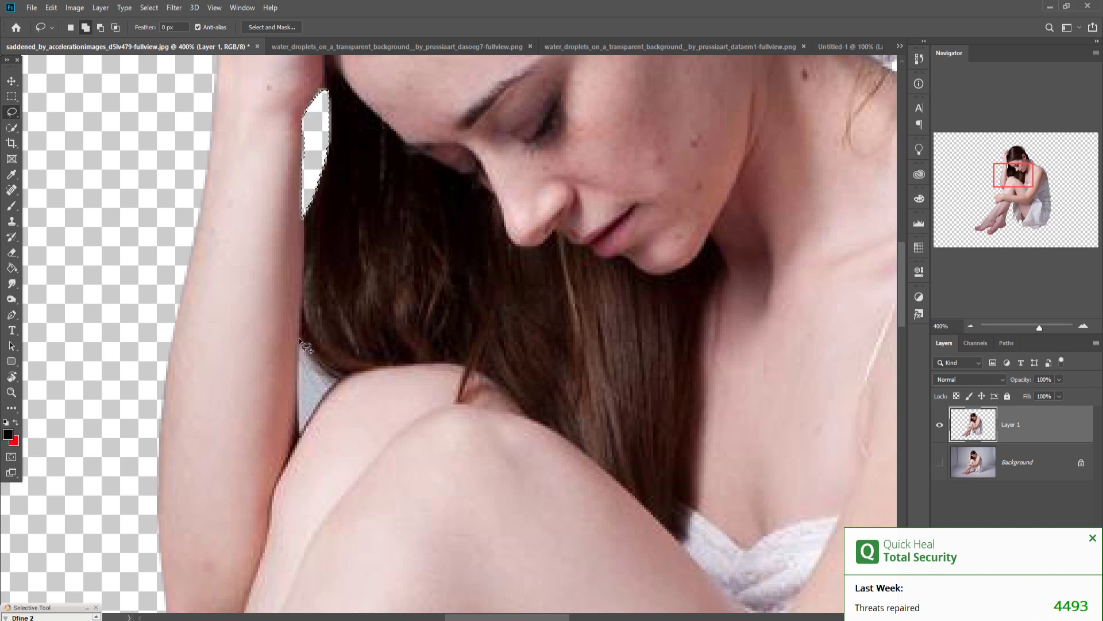
mouse_move(299, 388)
left_mouse_down()
mouse_move(297, 445)
mouse_move(338, 379)
mouse_move(298, 339)
left_mouse_up()
key("Delete")
left_click(1093, 538)
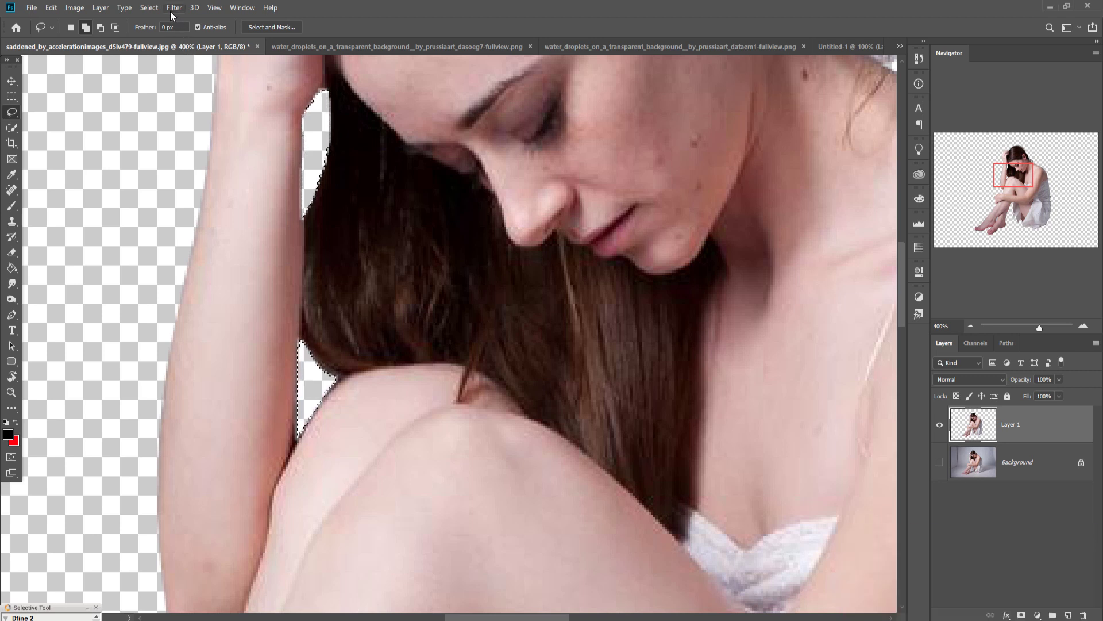
left_click(149, 7)
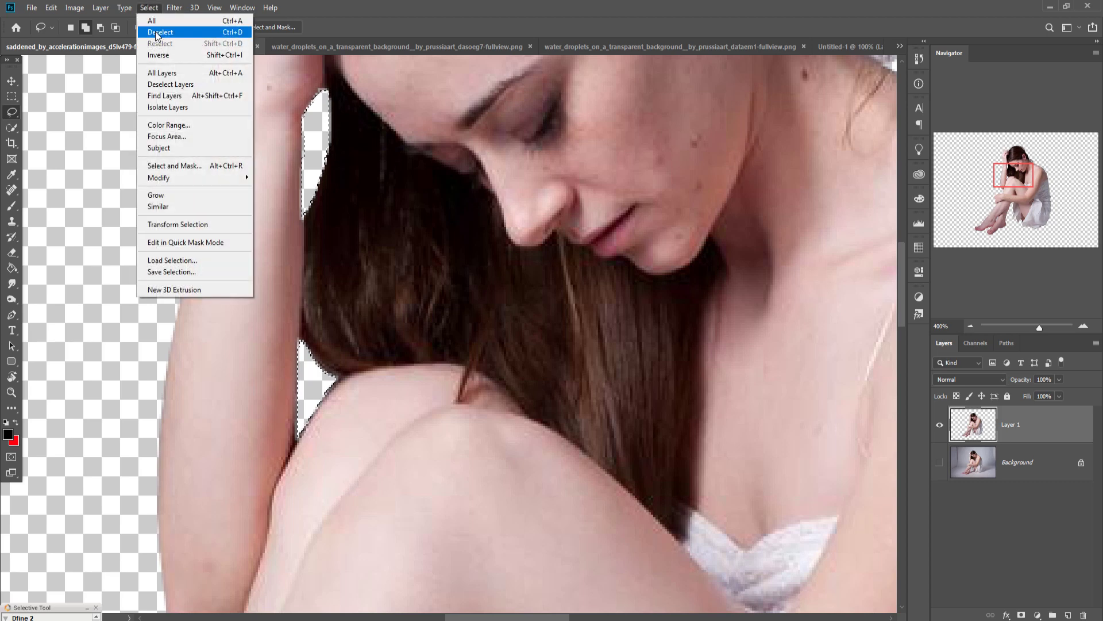
left_click(157, 33)
- Float the photo's window, move the cut-out woman into the Untitled-1 composite, and minimise the photo's window
left_click(11, 83)
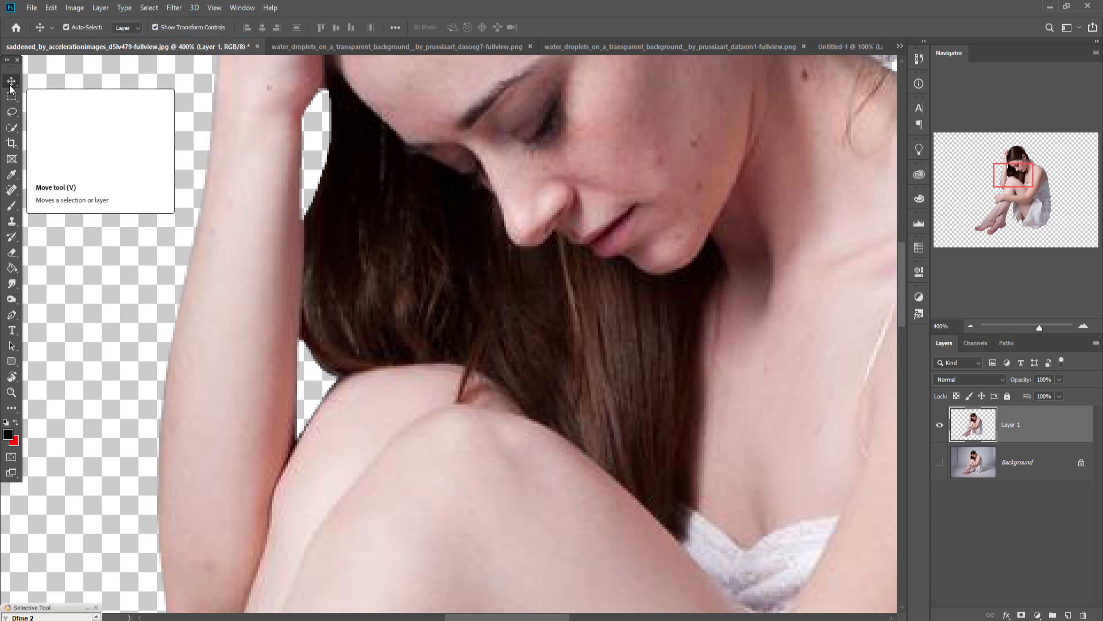
key("ctrl+minus")
key("ctrl+plus")
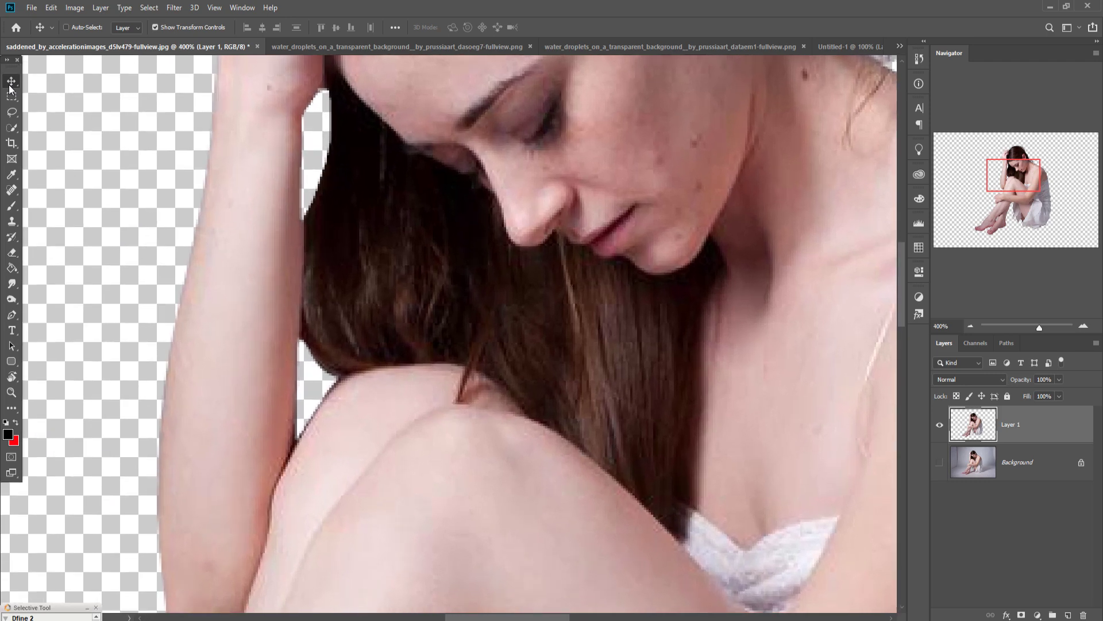
key("ctrl+minus")
key("ctrl+minus")
key("ctrl+minus")
key("ctrl+minus")
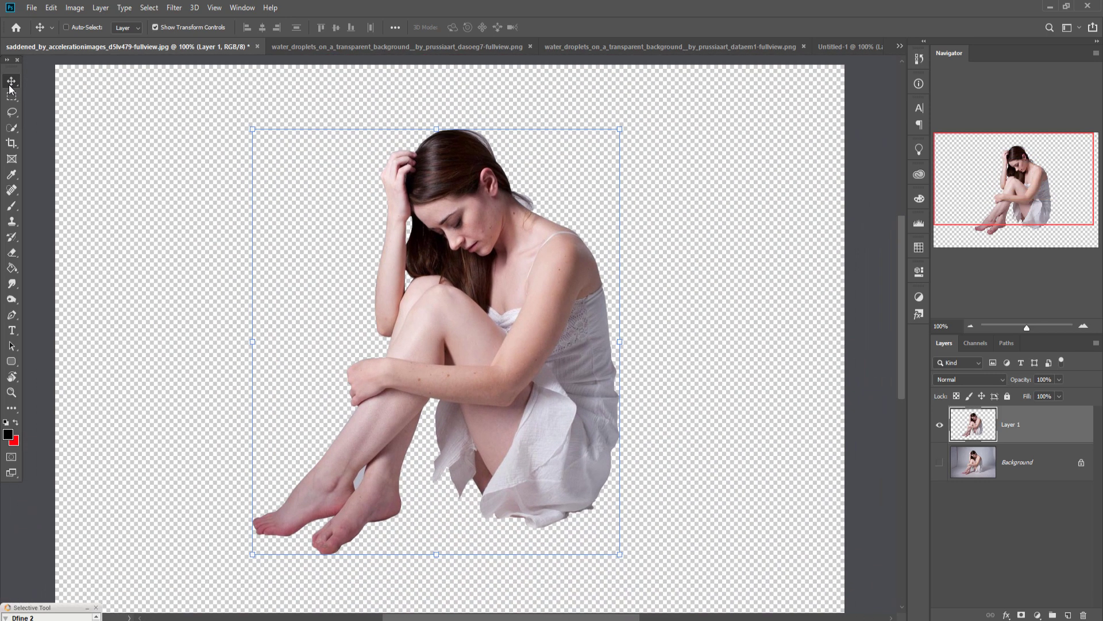
key("ctrl+0")
left_click_drag(124, 53, 585, 108)
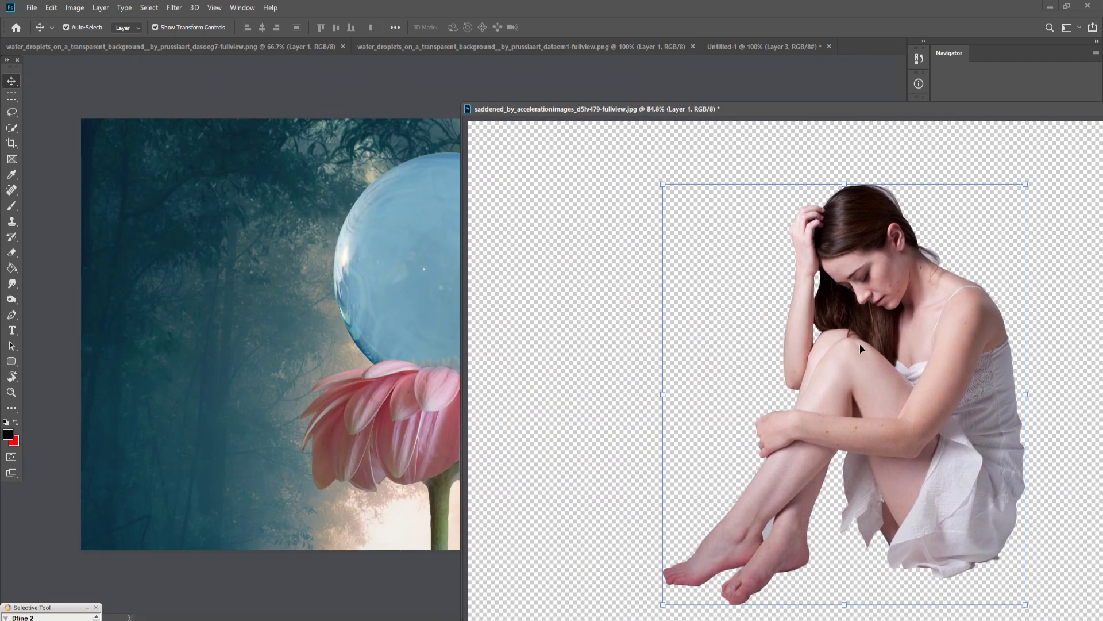
left_click_drag(931, 354, 427, 297)
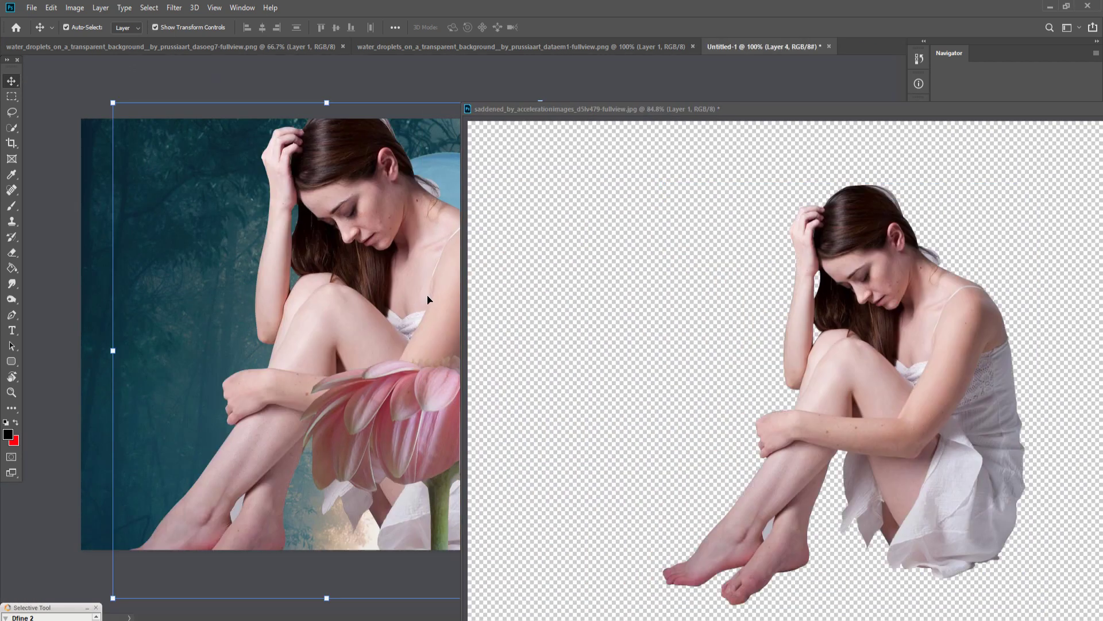
left_click_drag(1080, 113, 636, 254)
left_click(763, 251)
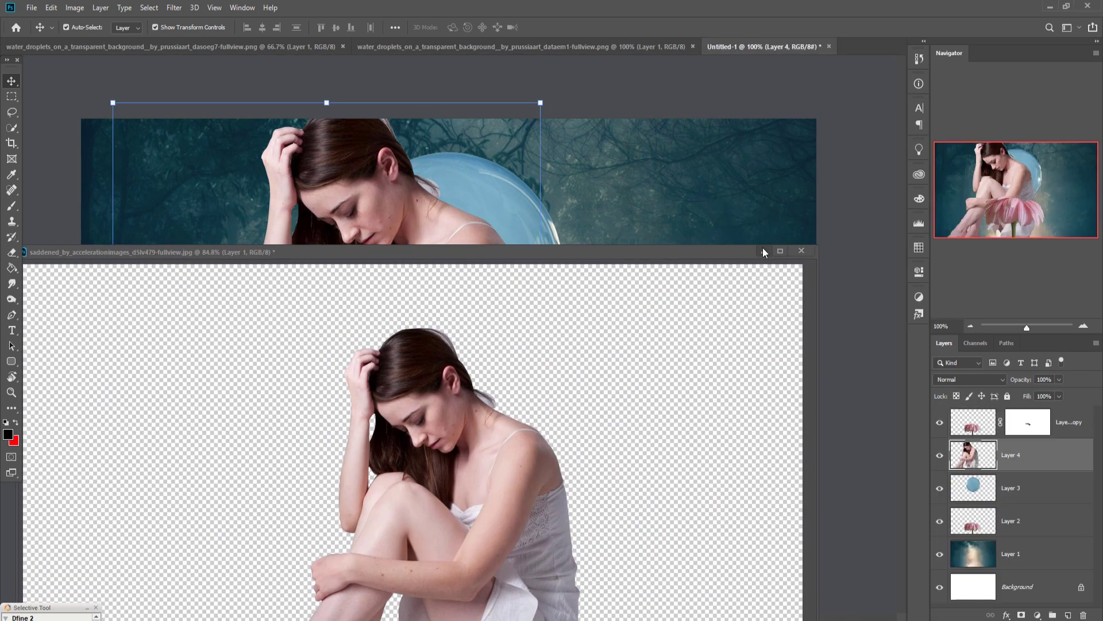
- Scale the woman to about 34% so she fits inside the bubble, and flip her horizontally
left_click_drag(540, 103, 495, 186)
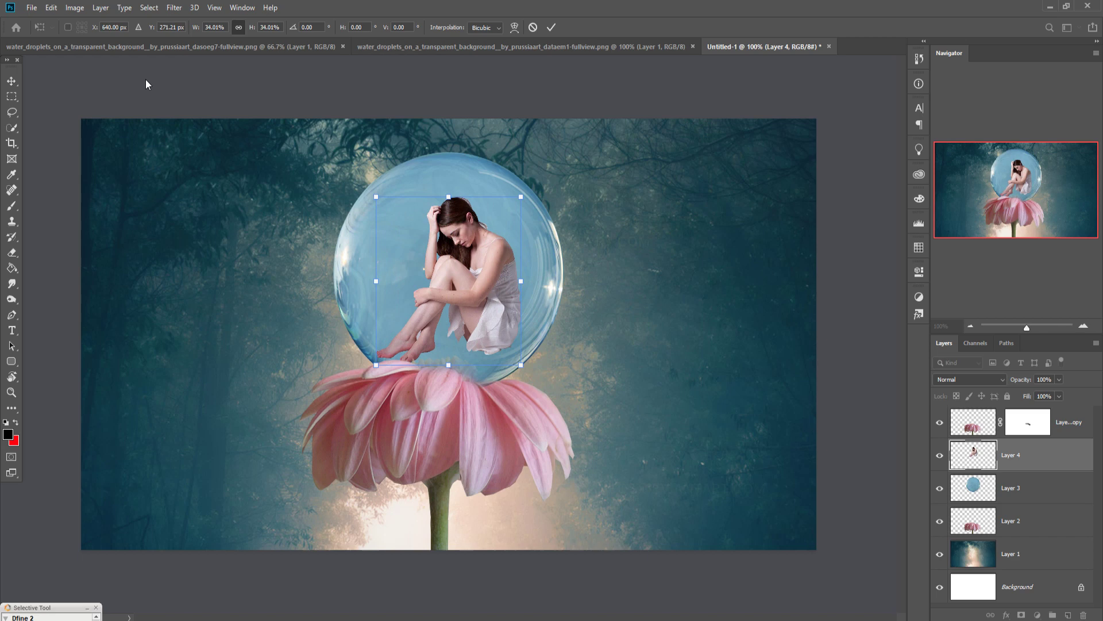
left_click(51, 7)
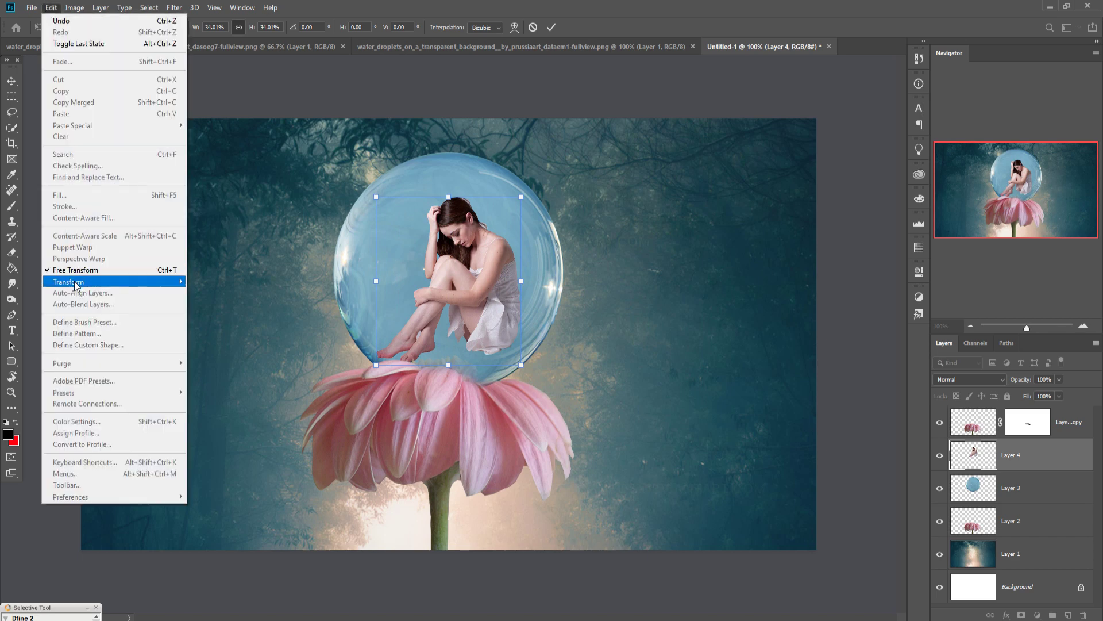
mouse_move(76, 283)
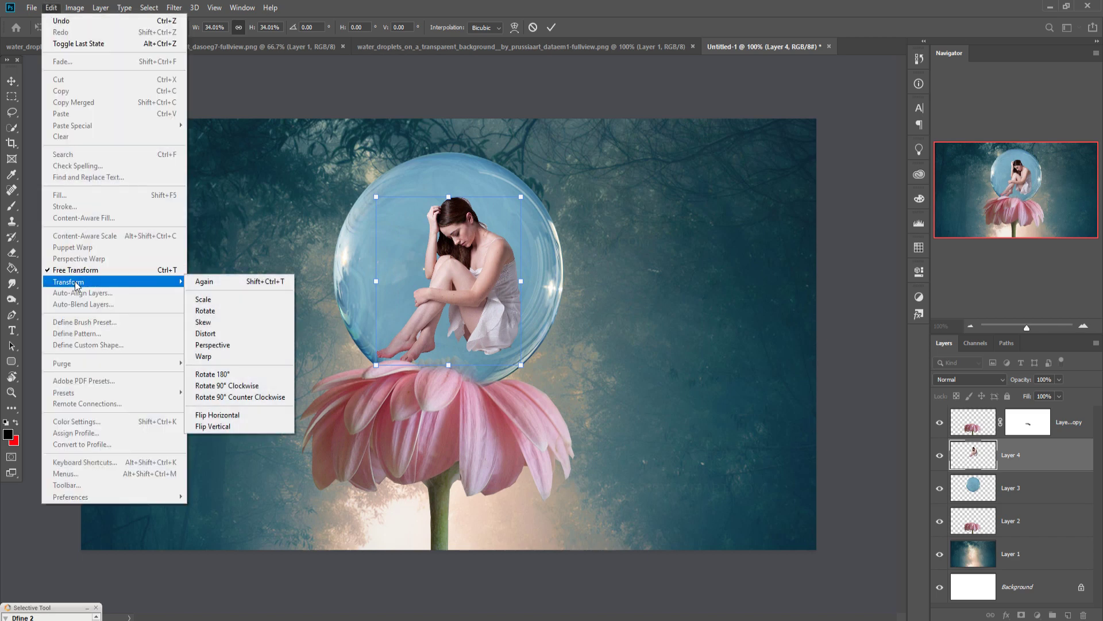
left_click(236, 414)
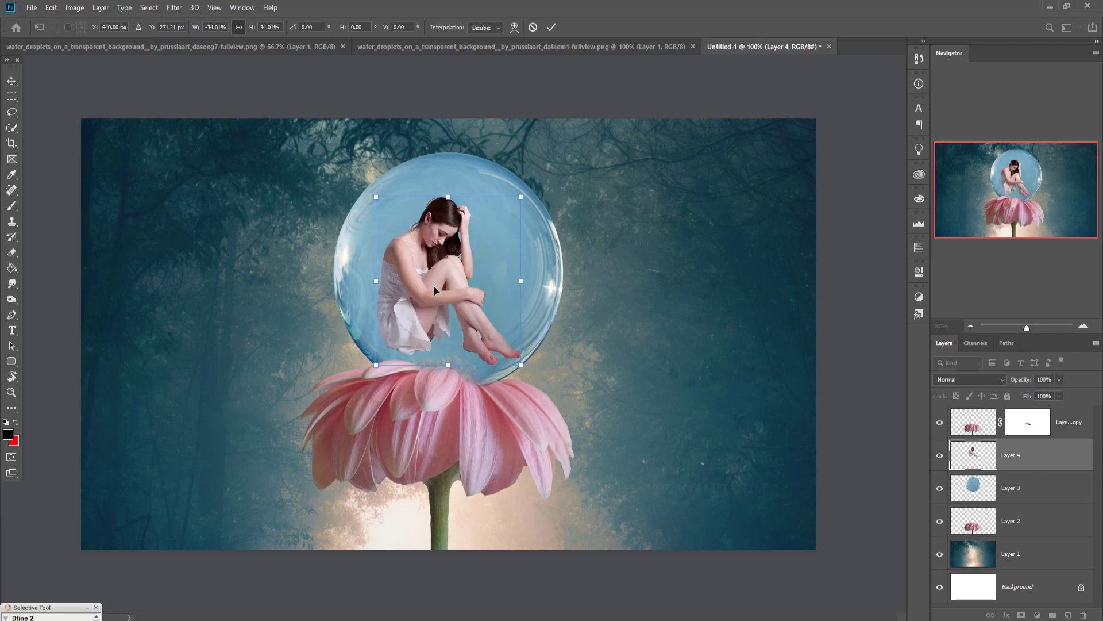
key("Return")
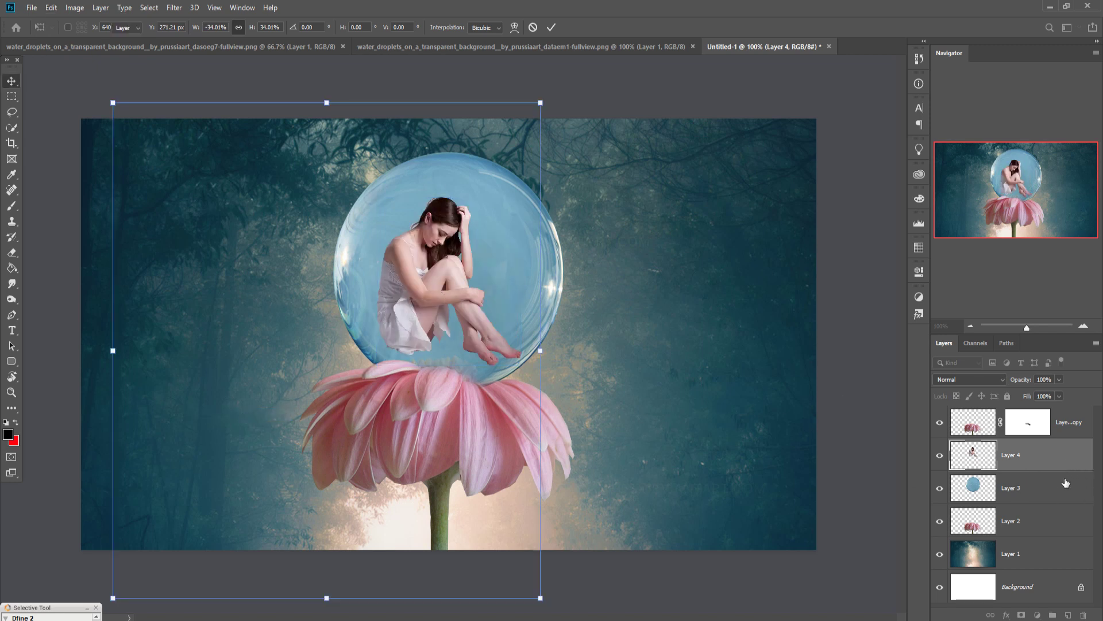
- Move the woman's layer below the bubble layer and set the bubble's opacity to 61%
left_click_drag(1068, 463, 1061, 506)
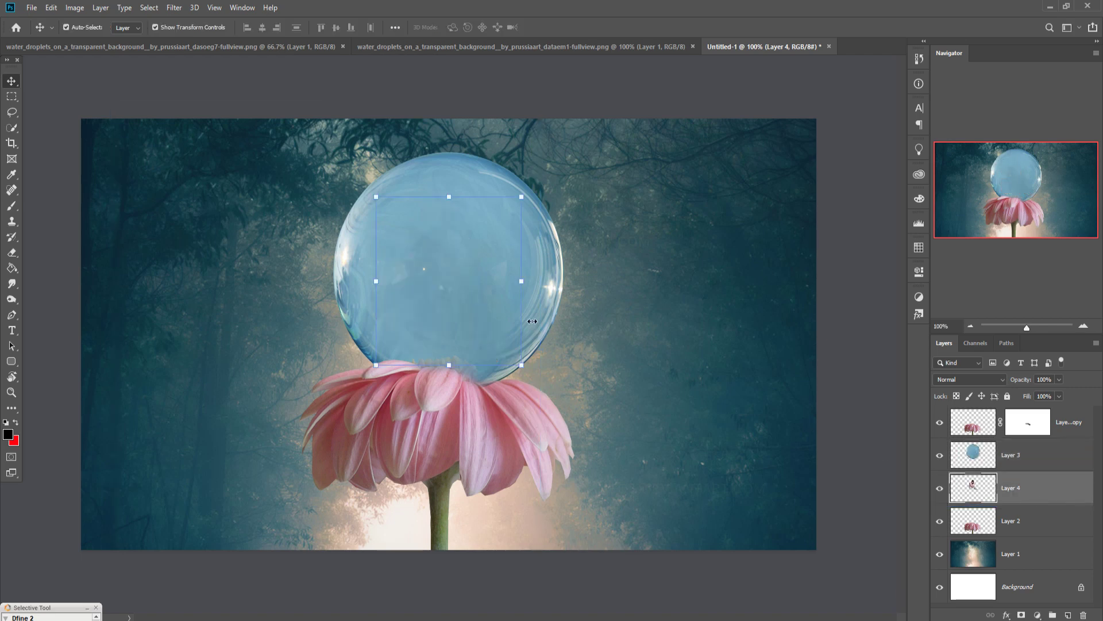
left_click(972, 458)
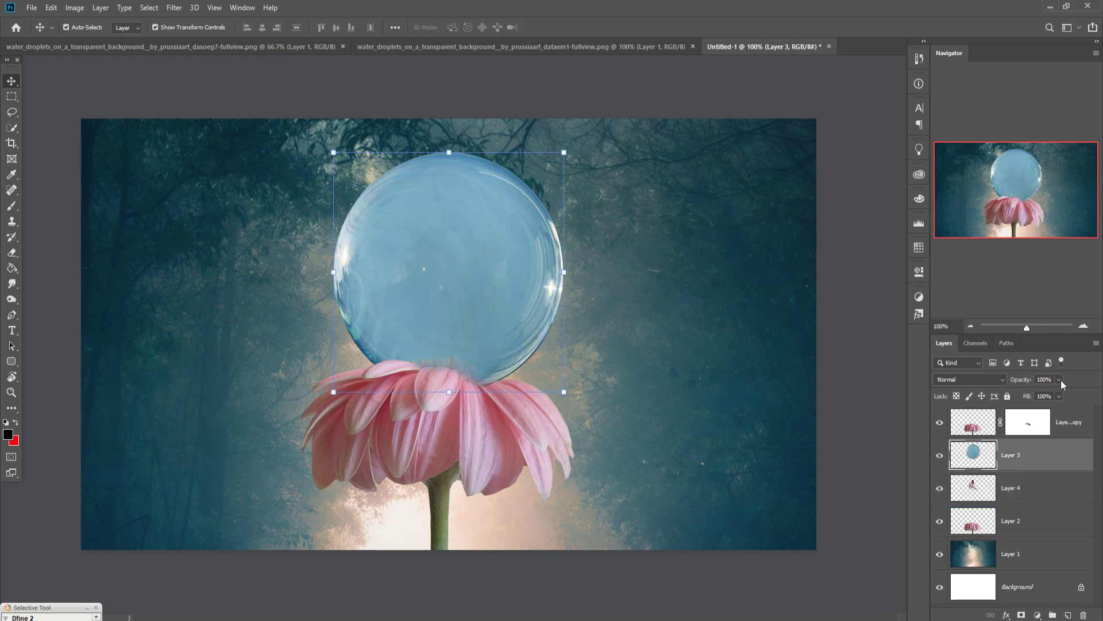
left_click_drag(1051, 394, 1040, 395)
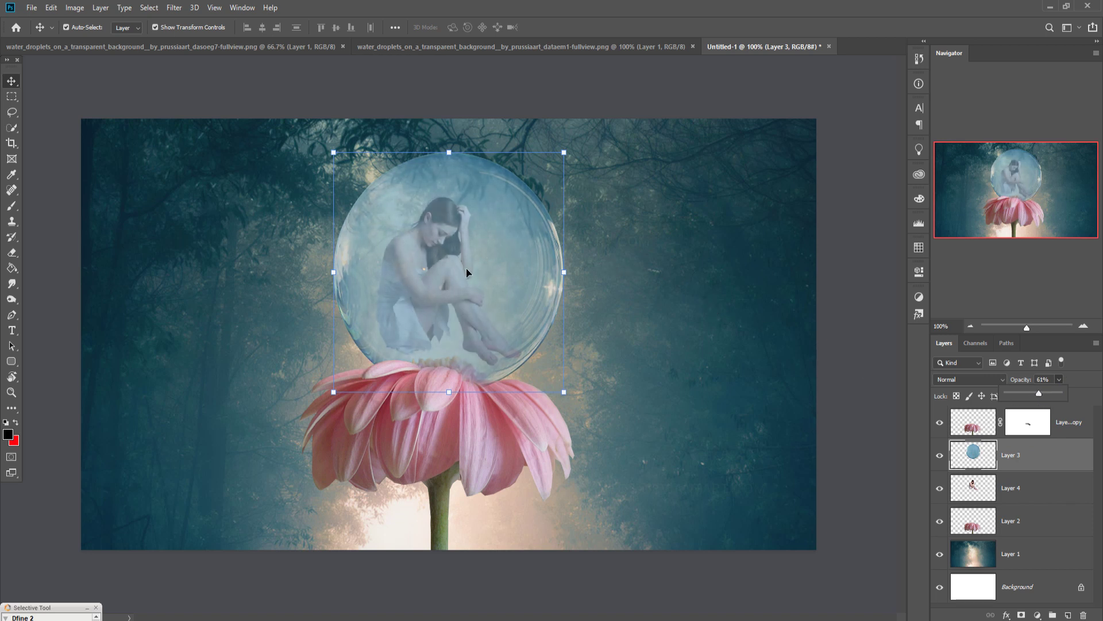
- Enlarge the woman's layer to about 103% and shift her down and left inside the bubble
left_click(987, 490)
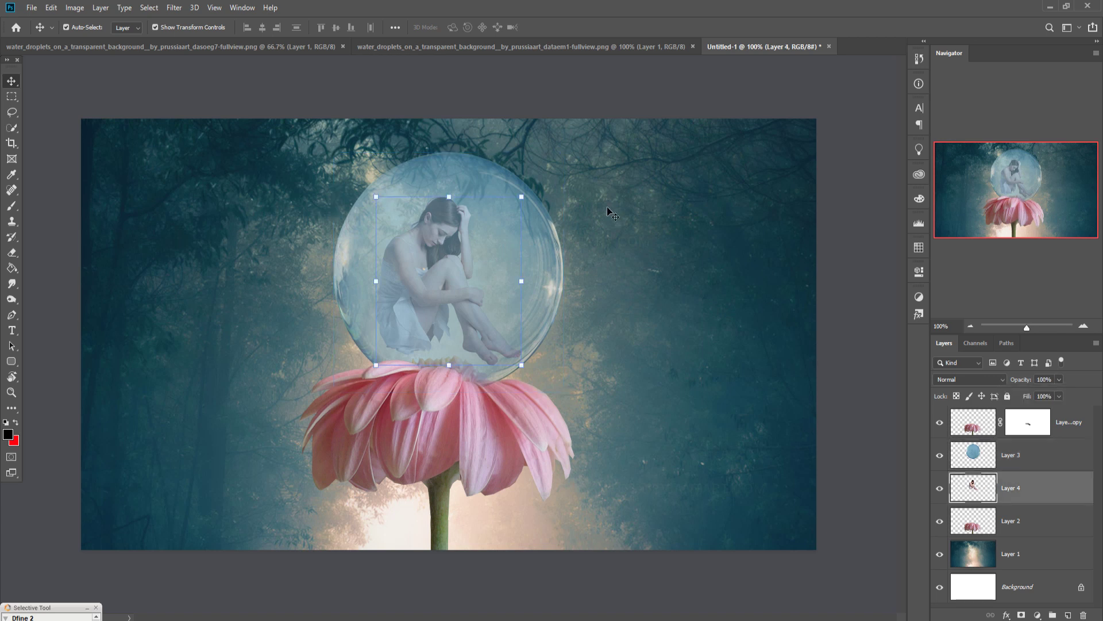
left_click_drag(522, 206, 526, 202)
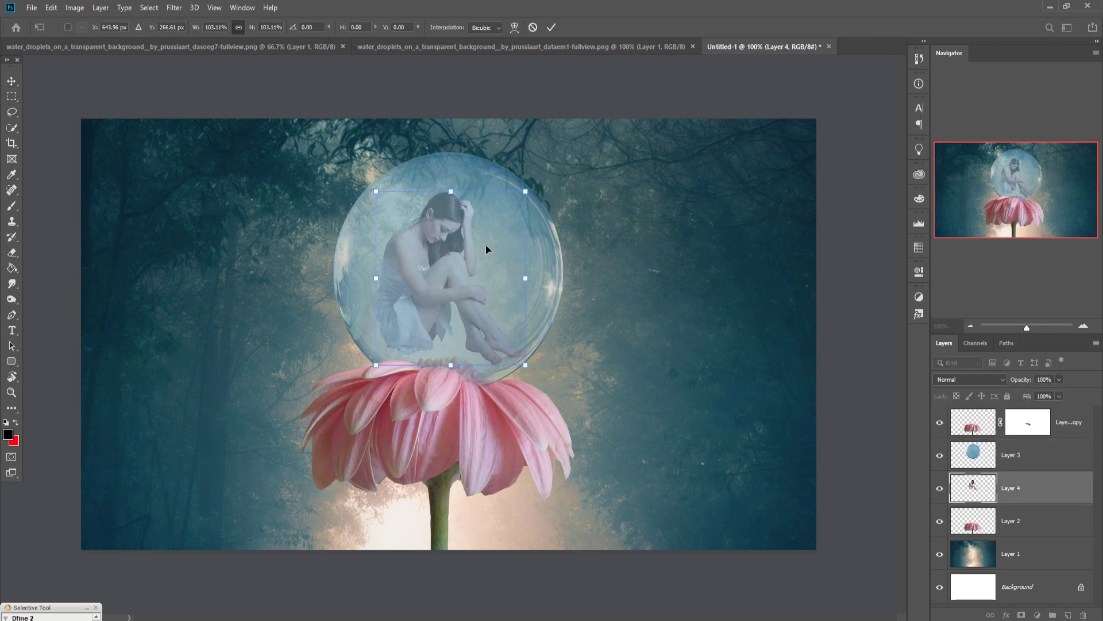
left_click_drag(439, 296, 430, 305)
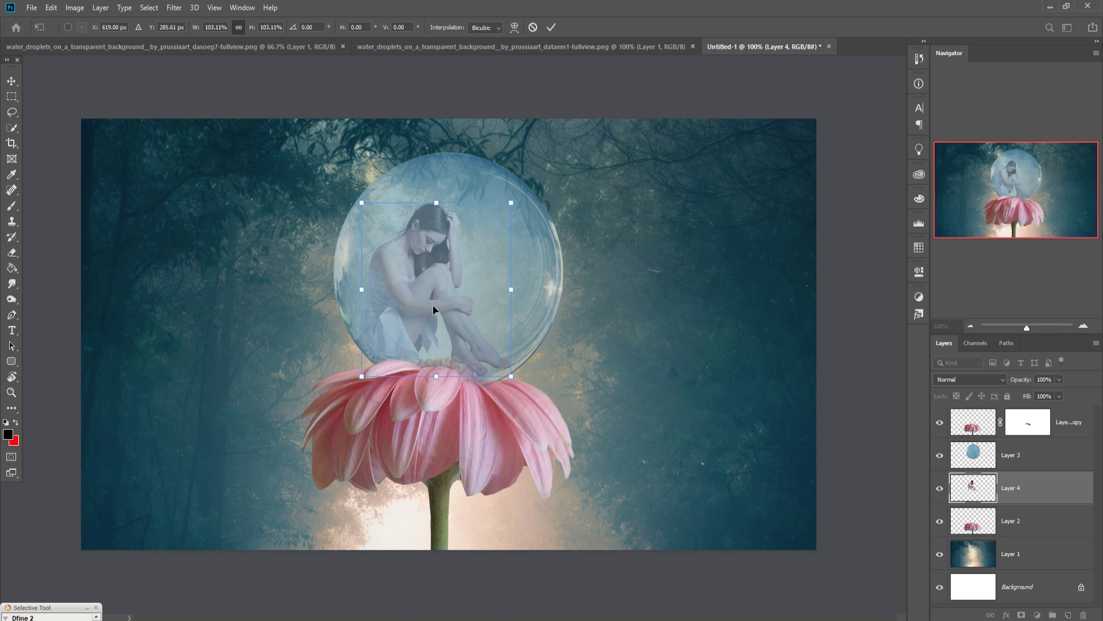
- Nudge the woman down and right so she sits above the flower's centre, and apply the transform
key("Down")
key("Down")
key("Down")
key("Down")
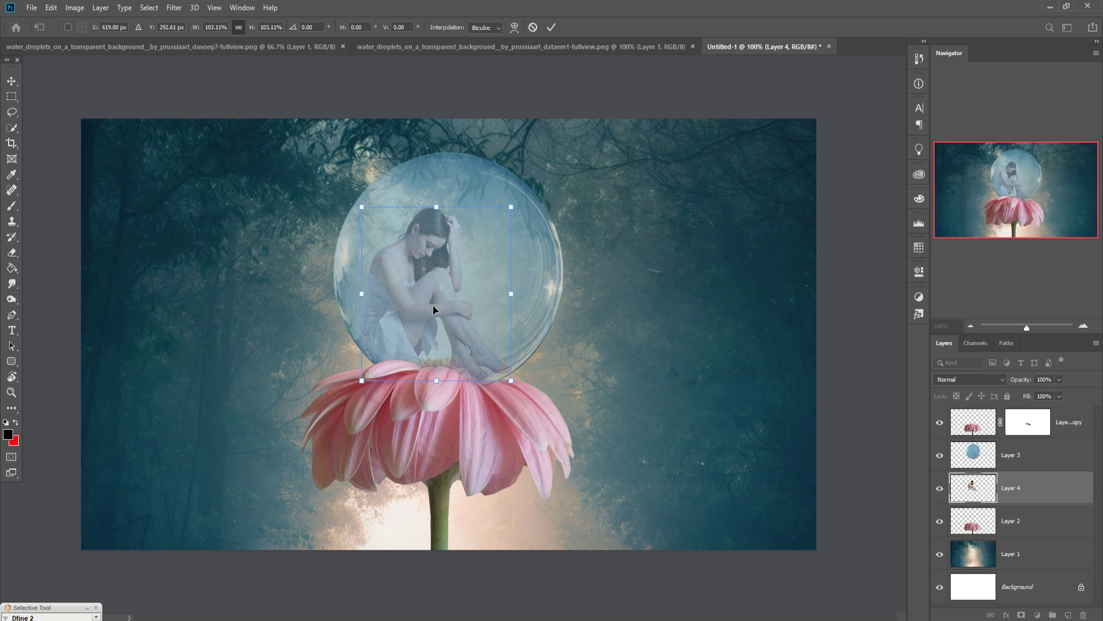
key("Right")
key("Right")
key("Right")
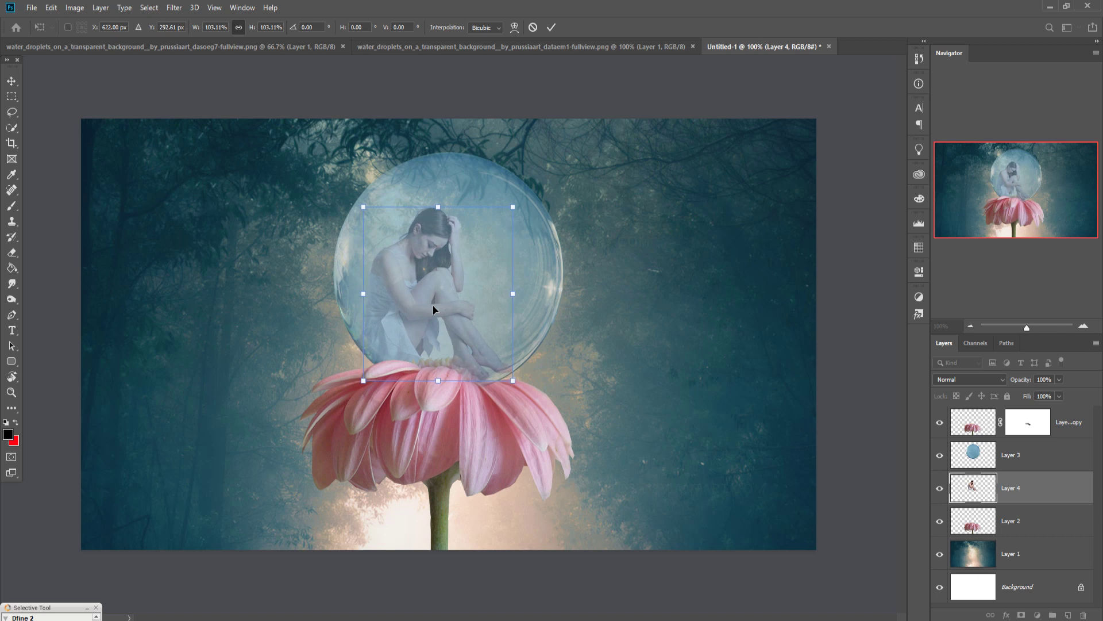
key("Right")
key("Right")
key("Right")
key("Right")
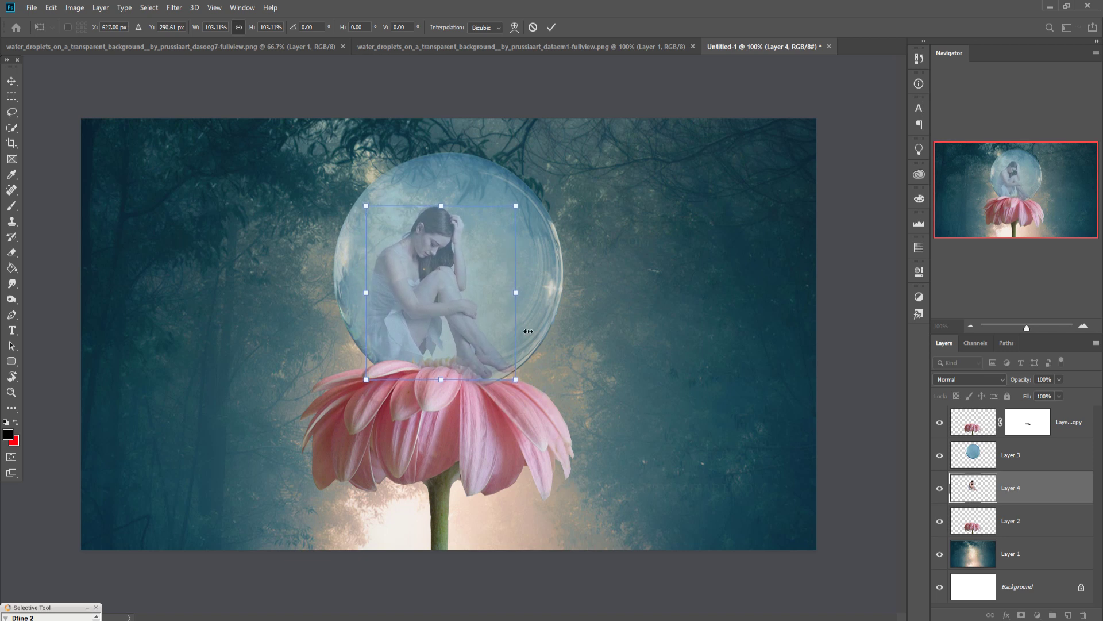
left_click(551, 27)
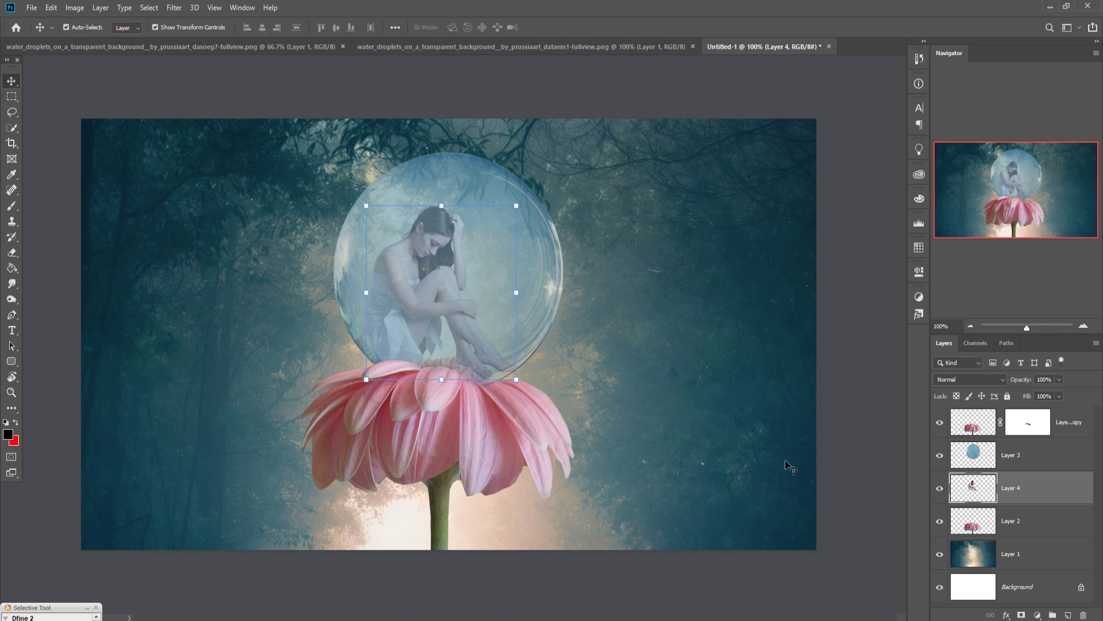
- Add a layer mask to the bubble layer and set up the Brush tool at 9% opacity
left_click(1027, 431)
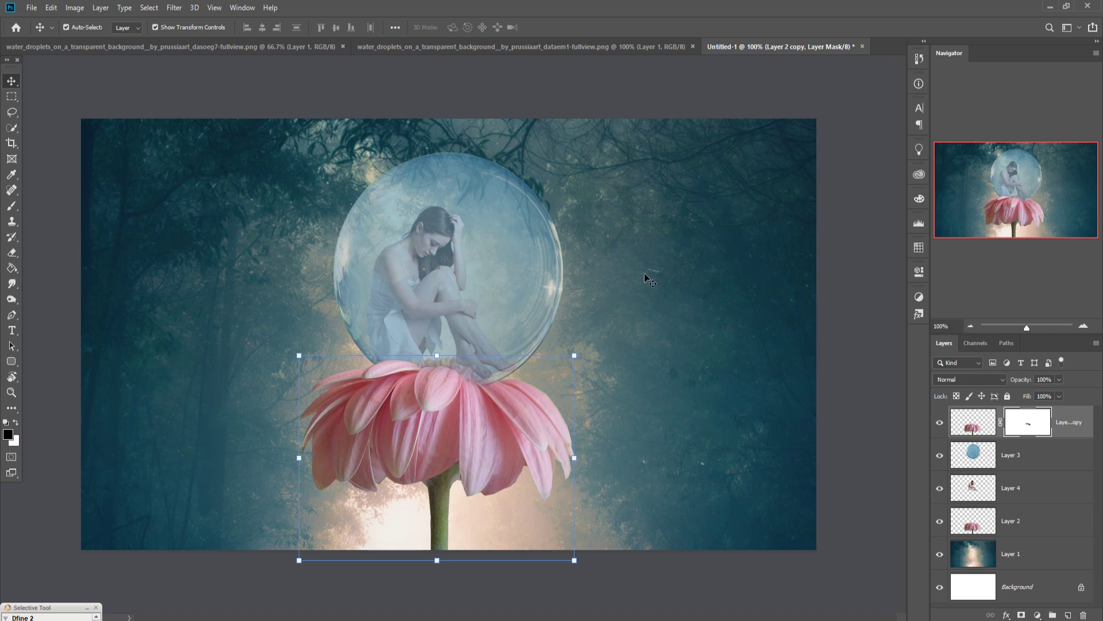
left_click(1024, 459)
left_click(1021, 614)
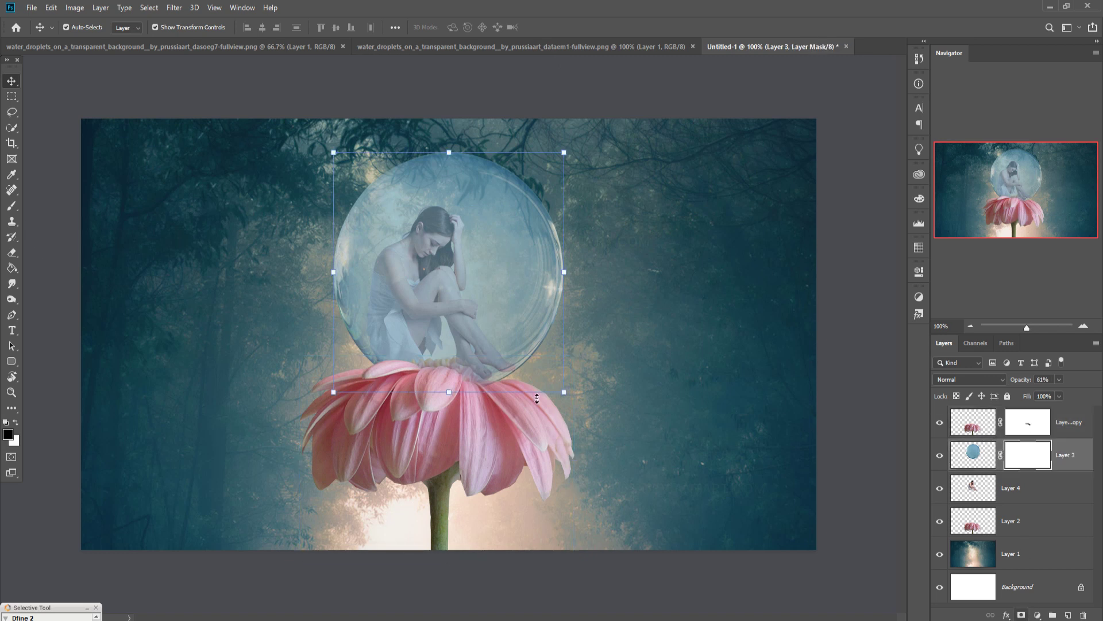
left_click(11, 206)
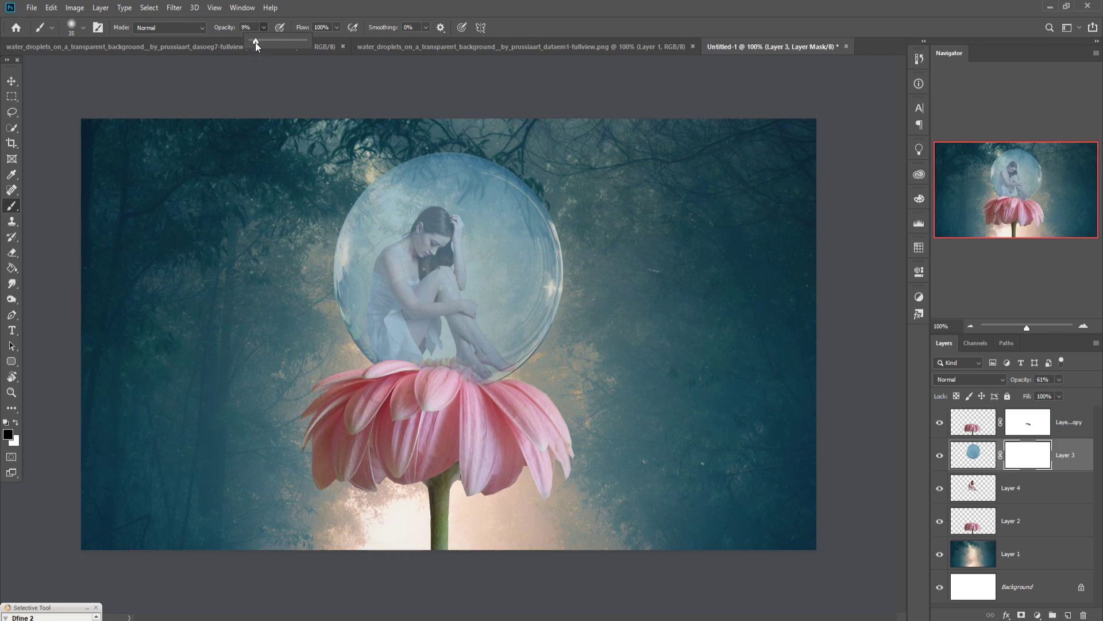
key("ctrl+plus")
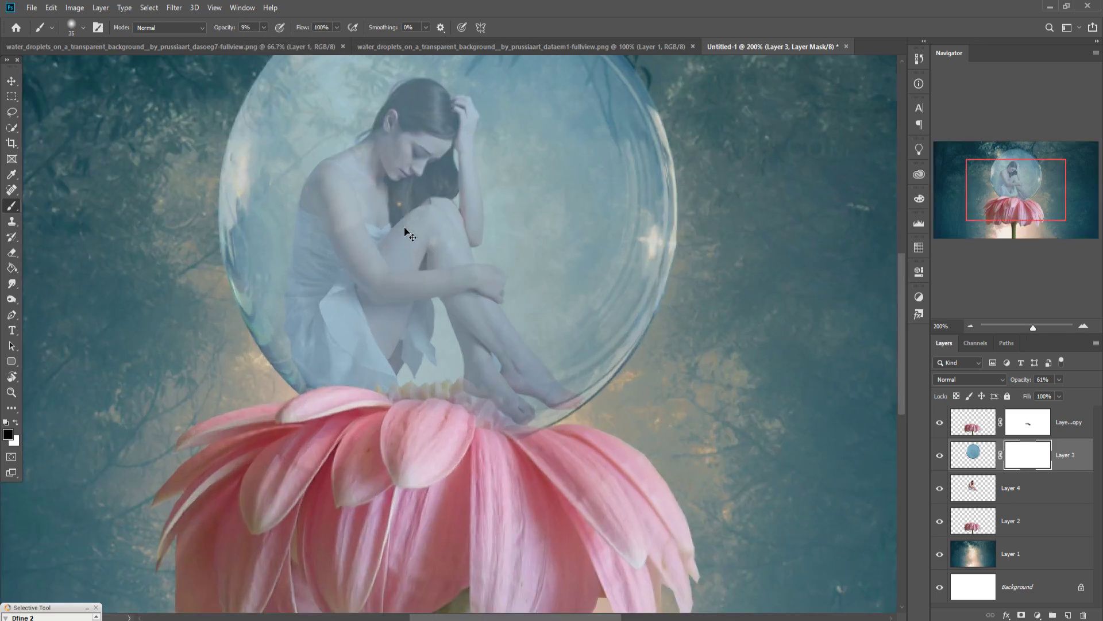
- Set the bubble layer's opacity to 100% and enlarge the brush to 150 px
left_click(982, 458)
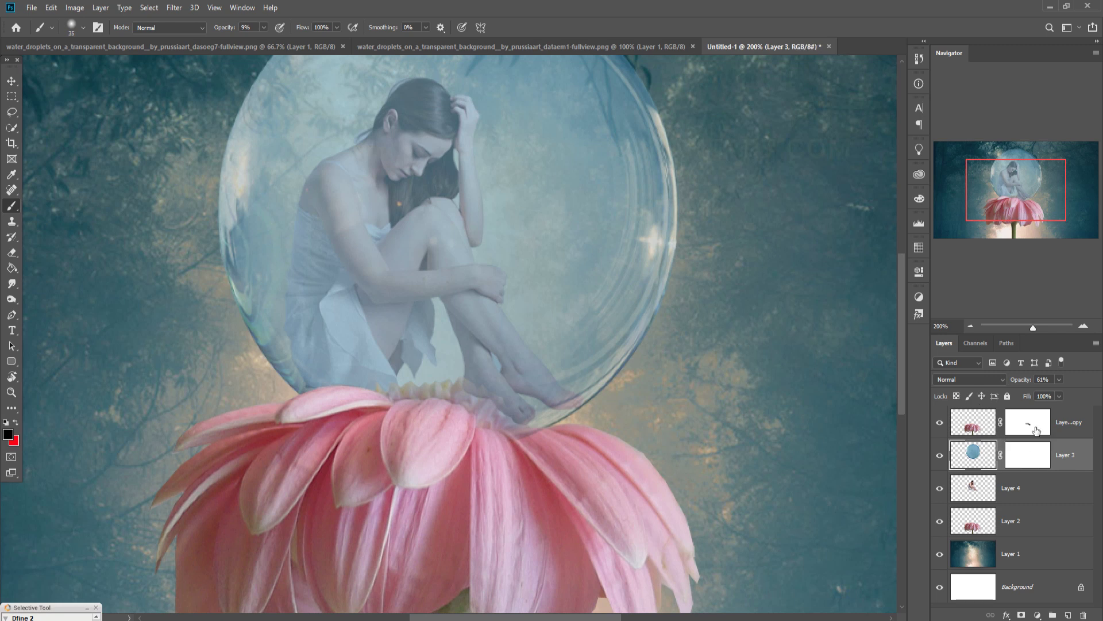
left_click_drag(1058, 391, 1081, 393)
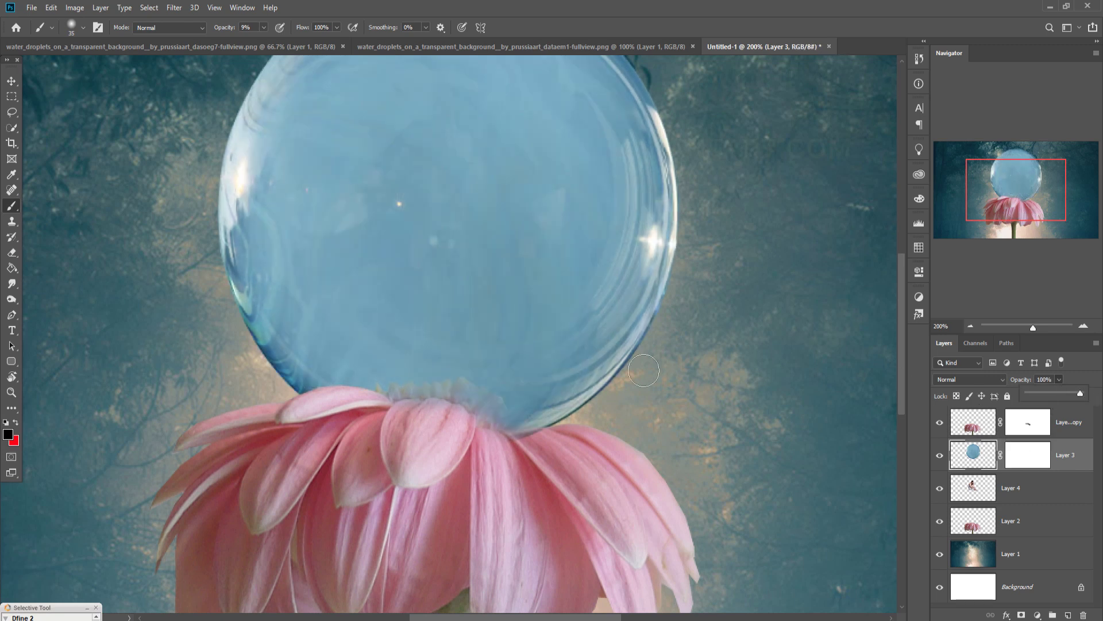
left_click(450, 306)
key("bracketright")
key("bracketright")
key("bracketright")
key("bracketright")
key("bracketright")
key("bracketright")
key("bracketright")
key("bracketright")
key("bracketright")
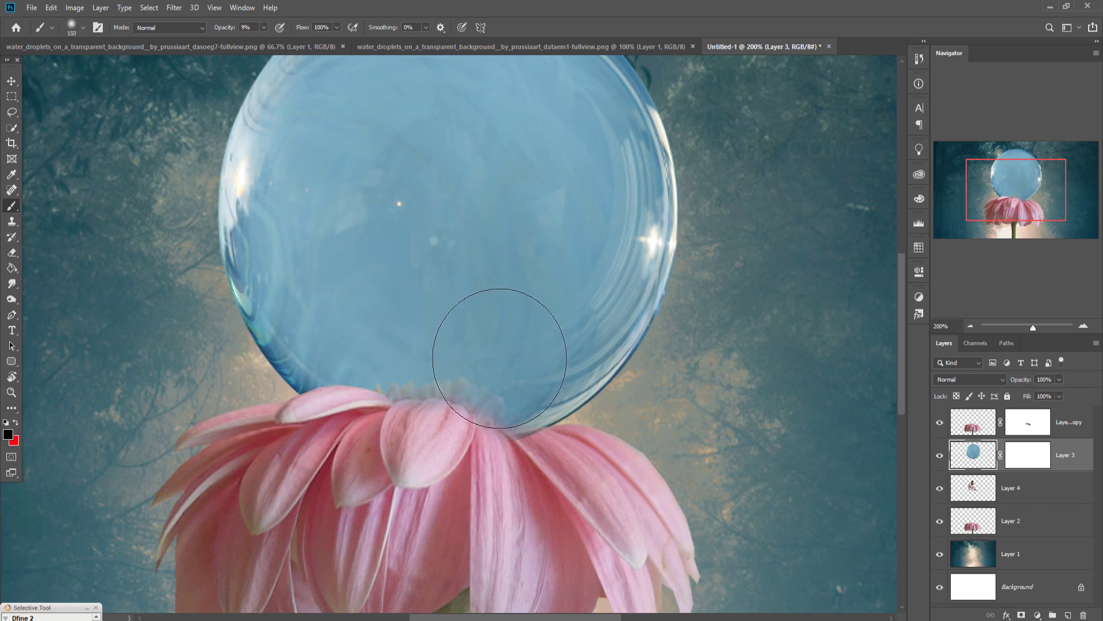
key("bracketright")
- Paint black on the bubble layer's mask with a 150 to 125 px brush to reveal the woman and interior, keeping the glossy rim
key("ctrl+minus")
mouse_move(429, 279)
left_mouse_down()
mouse_move(469, 301)
mouse_move(478, 259)
mouse_move(456, 319)
mouse_move(484, 269)
mouse_move(464, 310)
left_mouse_up()
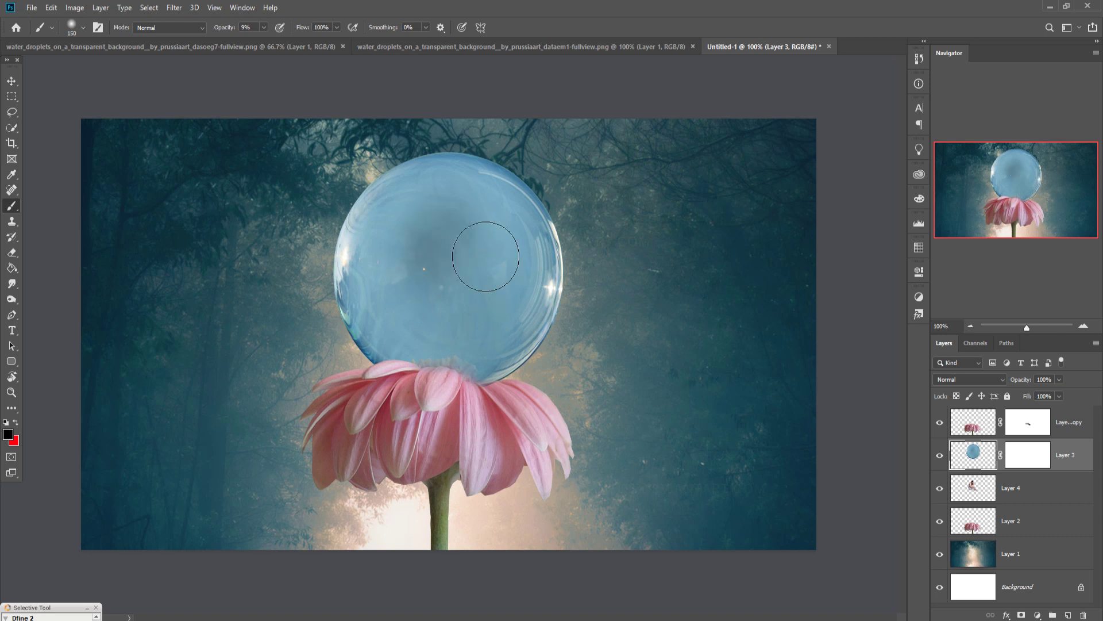
key("ctrl+z")
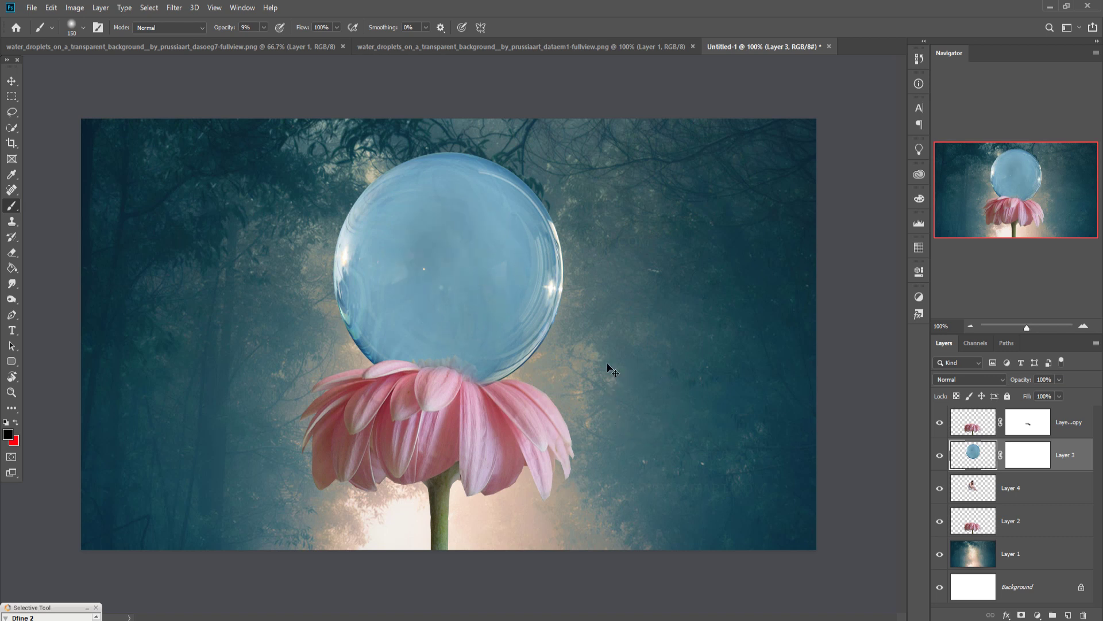
left_click(1028, 454)
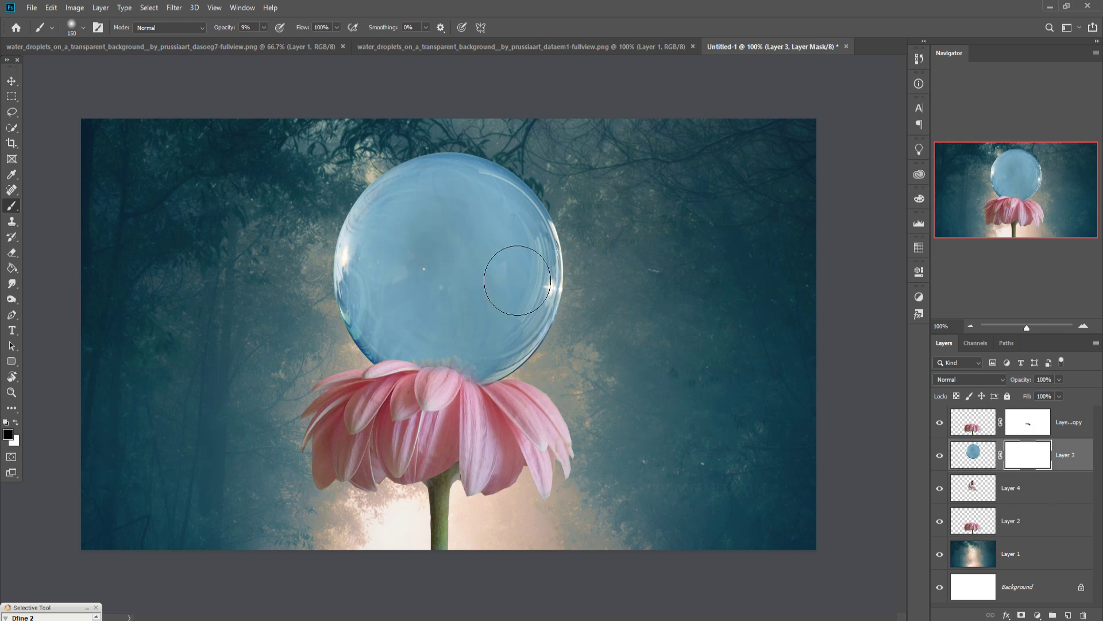
mouse_move(515, 275)
left_mouse_down()
mouse_move(434, 292)
mouse_move(489, 295)
mouse_move(500, 262)
mouse_move(459, 283)
mouse_move(480, 255)
mouse_move(446, 298)
mouse_move(433, 256)
mouse_move(415, 329)
mouse_move(448, 243)
mouse_move(430, 258)
mouse_move(448, 235)
mouse_move(510, 241)
mouse_move(493, 229)
mouse_move(518, 245)
mouse_move(509, 233)
mouse_move(459, 237)
mouse_move(536, 260)
mouse_move(546, 320)
mouse_move(531, 252)
mouse_move(527, 356)
mouse_move(479, 366)
mouse_move(457, 352)
mouse_move(440, 357)
mouse_move(476, 334)
mouse_move(477, 289)
mouse_move(479, 326)
mouse_move(442, 311)
mouse_move(414, 338)
mouse_move(458, 379)
mouse_move(498, 344)
mouse_move(499, 359)
mouse_move(528, 364)
mouse_move(525, 374)
mouse_move(487, 283)
mouse_move(451, 288)
left_mouse_up()
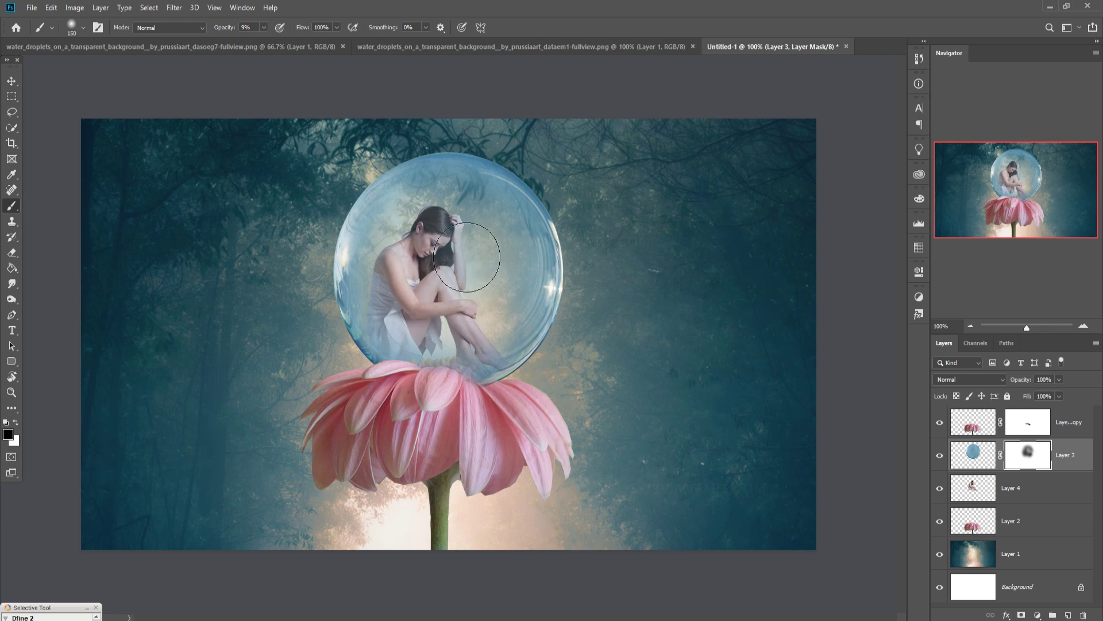
key("bracketleft")
mouse_move(506, 229)
left_mouse_down()
mouse_move(555, 254)
mouse_move(506, 235)
mouse_move(539, 247)
mouse_move(509, 220)
mouse_move(532, 238)
mouse_move(550, 311)
mouse_move(496, 219)
mouse_move(425, 249)
mouse_move(399, 274)
mouse_move(394, 299)
mouse_move(430, 372)
mouse_move(548, 320)
mouse_move(536, 252)
mouse_move(506, 228)
mouse_move(522, 223)
mouse_move(461, 213)
mouse_move(510, 216)
mouse_move(556, 289)
mouse_move(529, 332)
mouse_move(488, 250)
mouse_move(437, 235)
mouse_move(394, 292)
mouse_move(434, 331)
mouse_move(514, 376)
left_mouse_up()
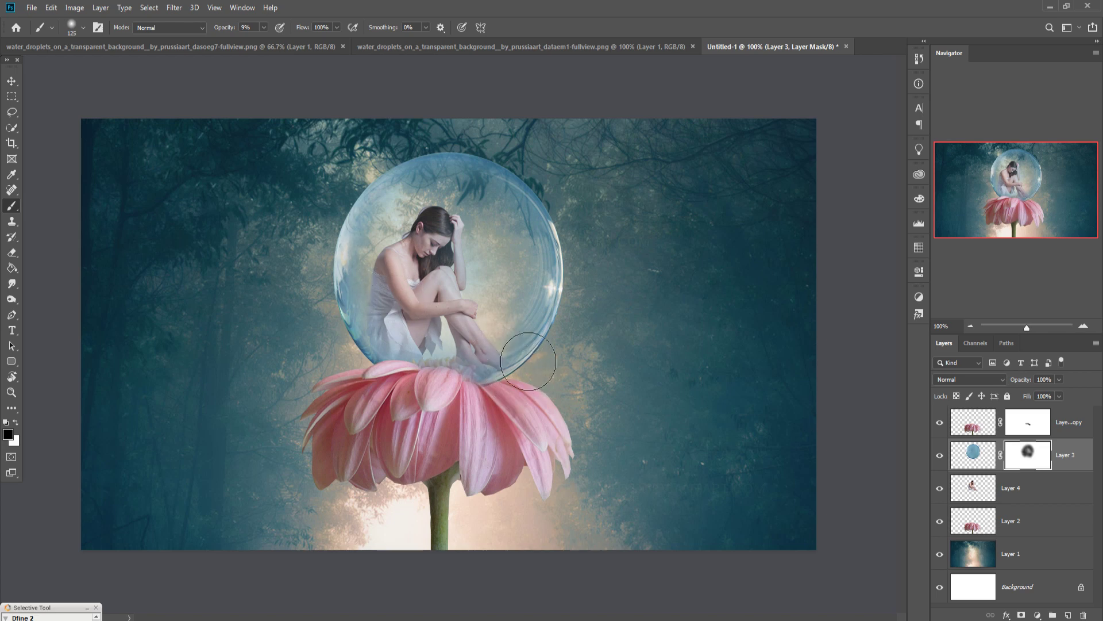
left_click(11, 81)
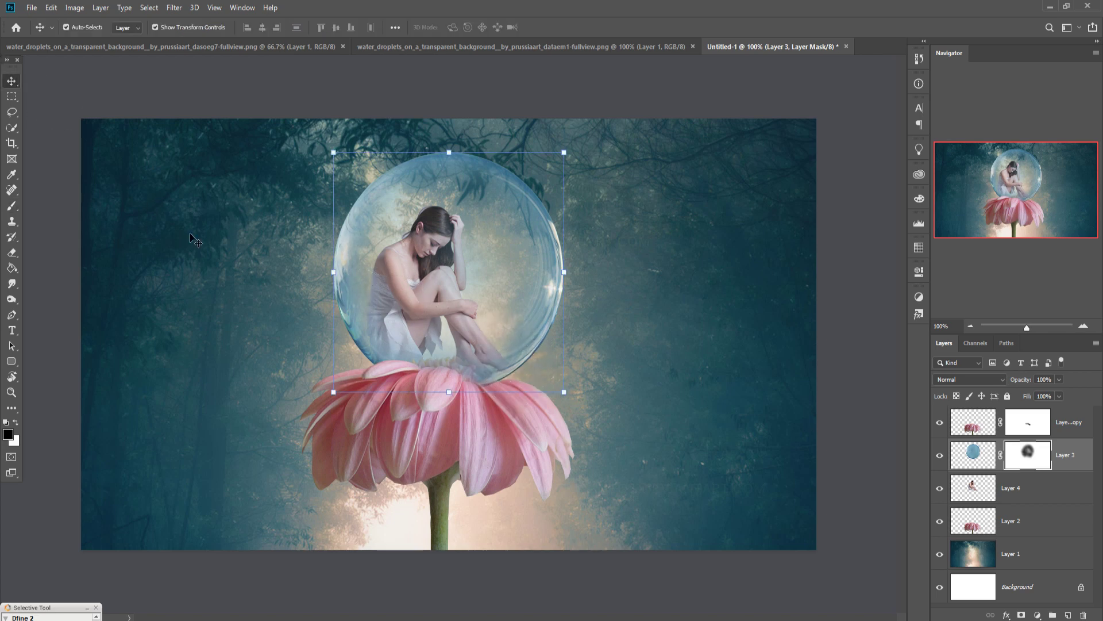
- Refine the top flower copy's mask around the woman's feet with a 45 px brush at 26% opacity, switching the paint colour to white
left_click(1032, 421)
left_click(11, 208)
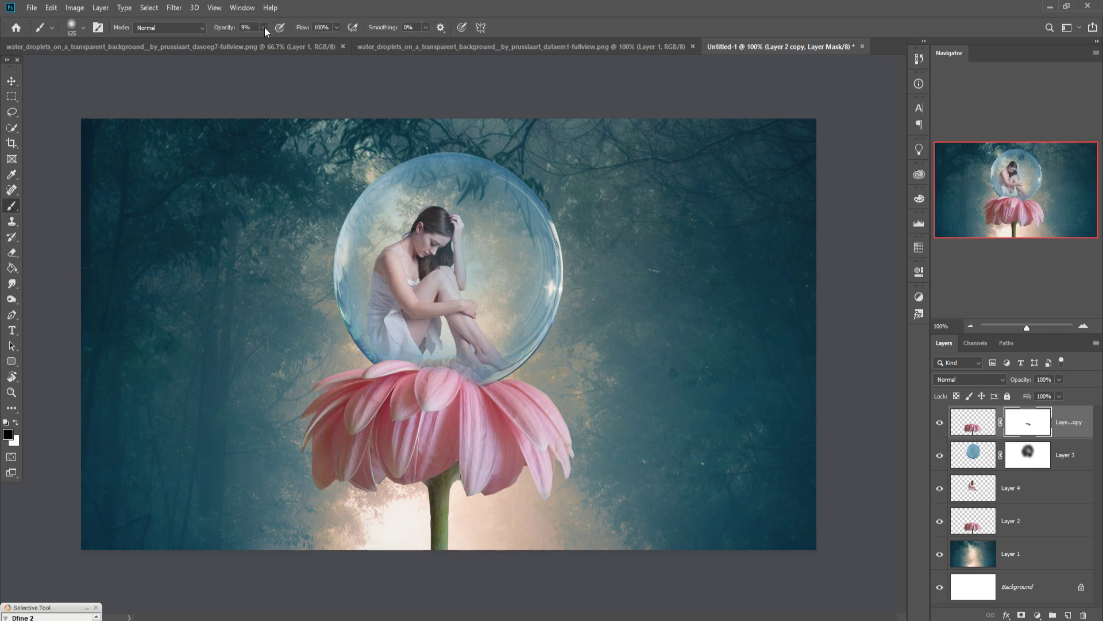
left_click_drag(271, 40, 274, 40)
key("bracketleft")
key("bracketleft")
key("bracketleft")
key("bracketleft")
left_click(14, 424)
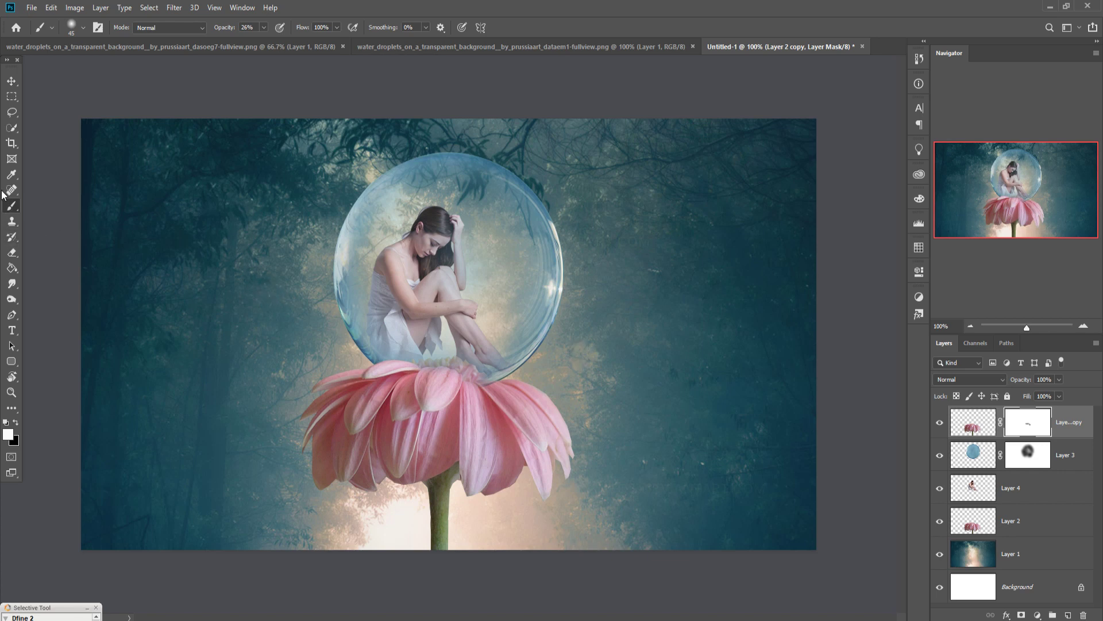
left_click(12, 81)
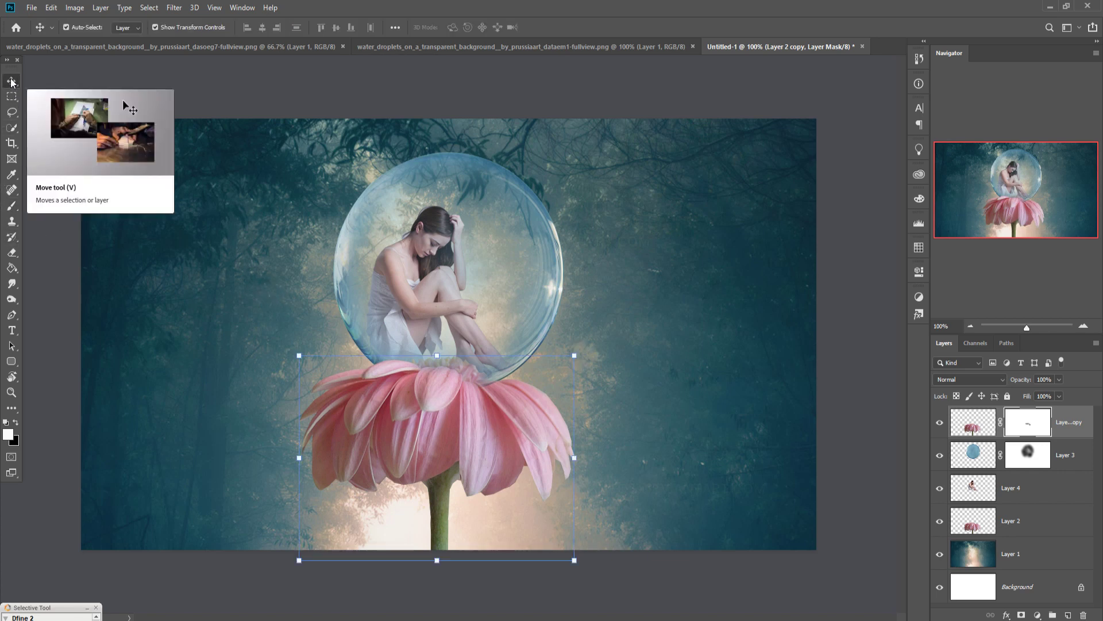
- Duplicate the forest background layer, Layer 1, within the same document
right_click(1033, 558)
left_click(971, 109)
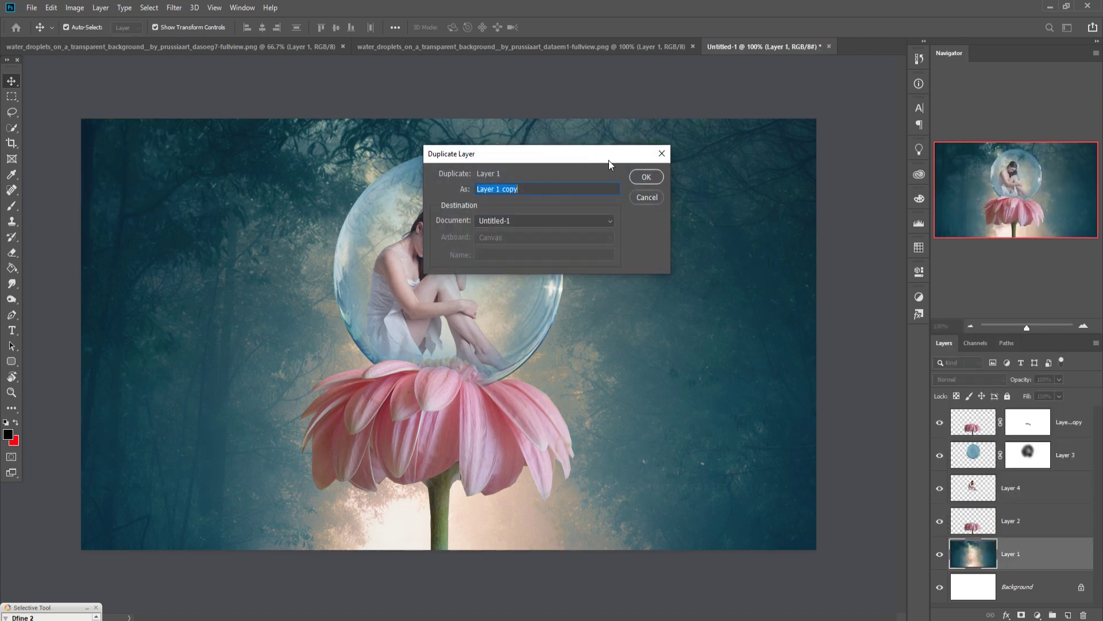
left_click(646, 176)
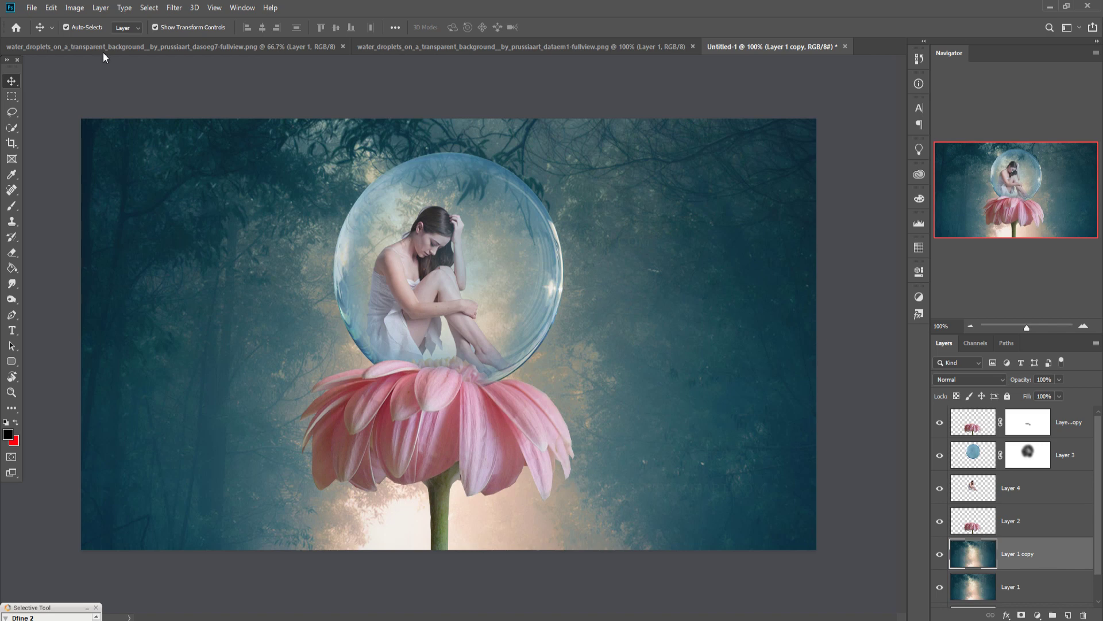
left_click(174, 7)
left_click(193, 81)
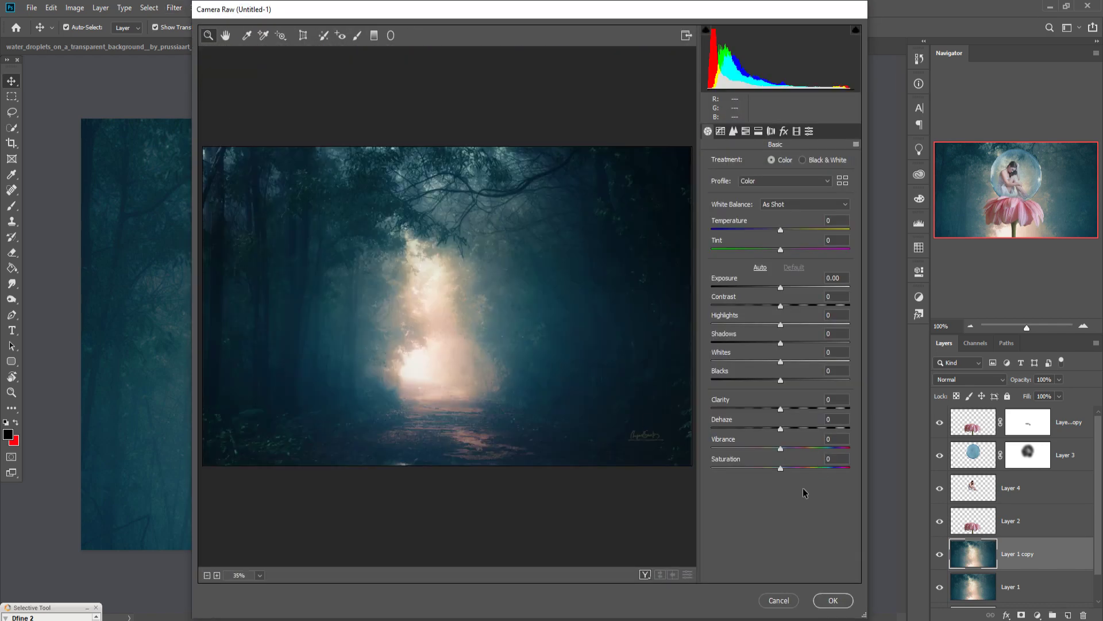
left_click(779, 600)
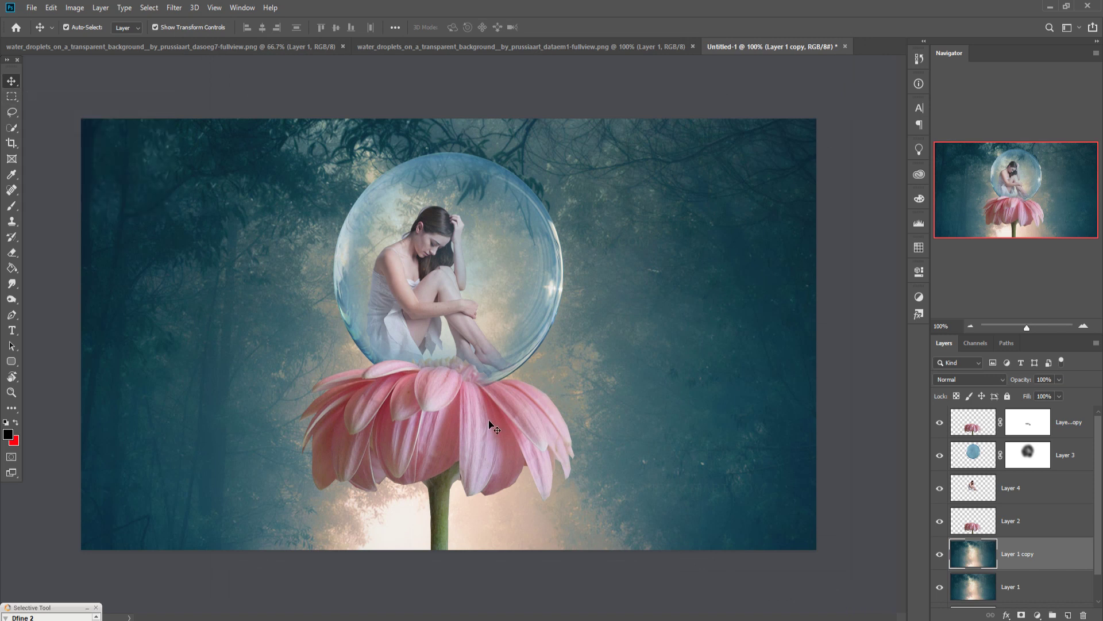
- Scale the copied forest layer to about 80% and move it so its bright glow sits behind the bubble and flower
key("ctrl+minus")
key("ctrl+minus")
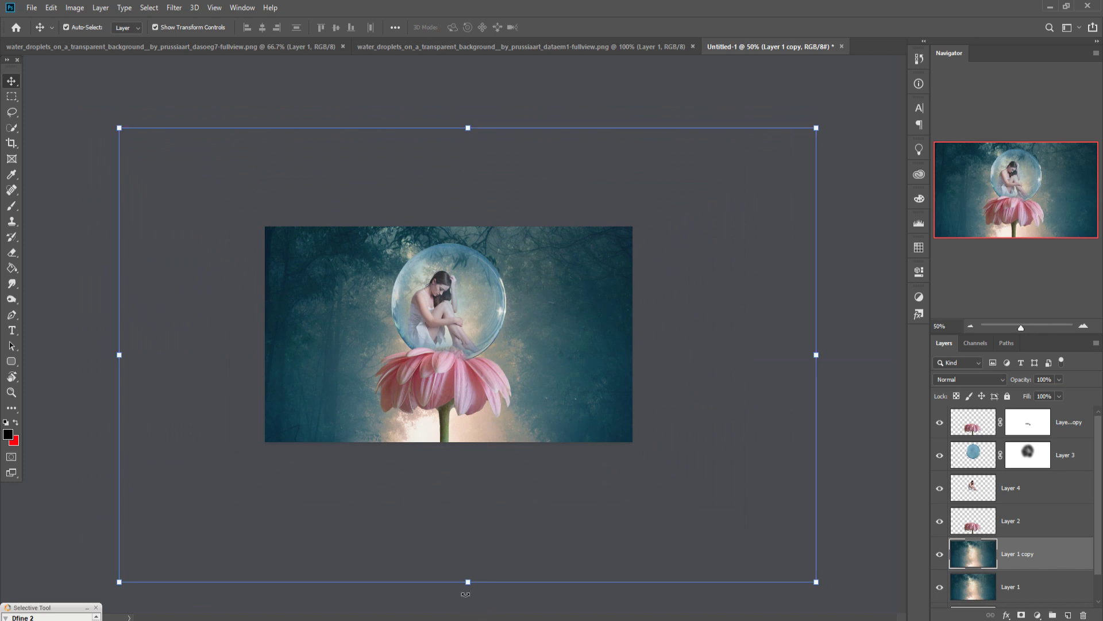
left_click_drag(468, 582, 471, 493)
left_click_drag(499, 424, 504, 431)
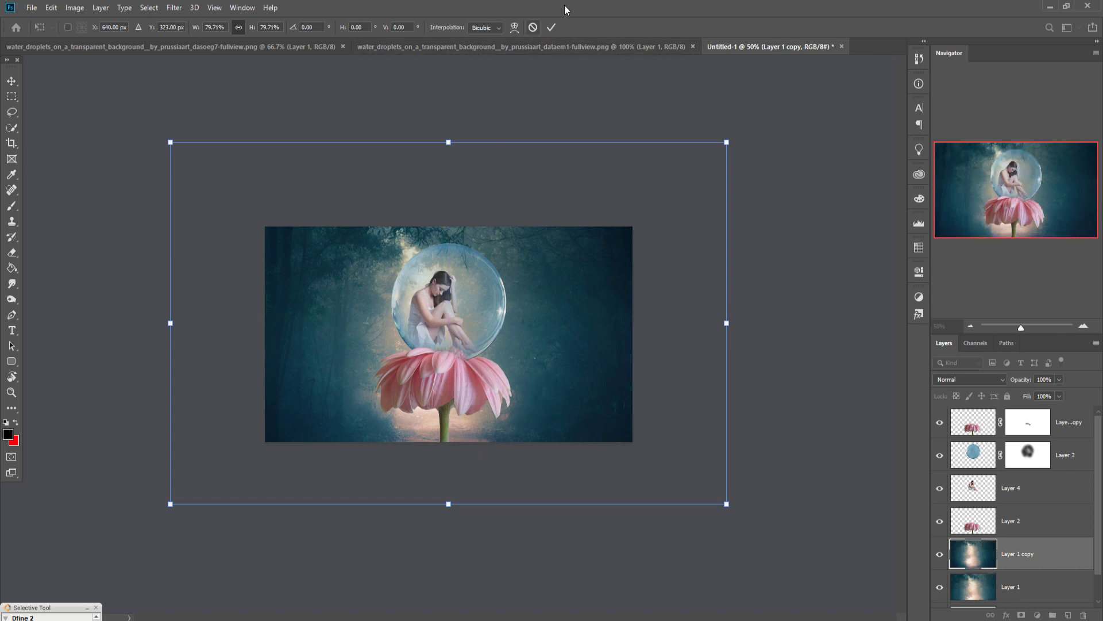
left_click(551, 27)
left_click_drag(506, 353, 546, 349)
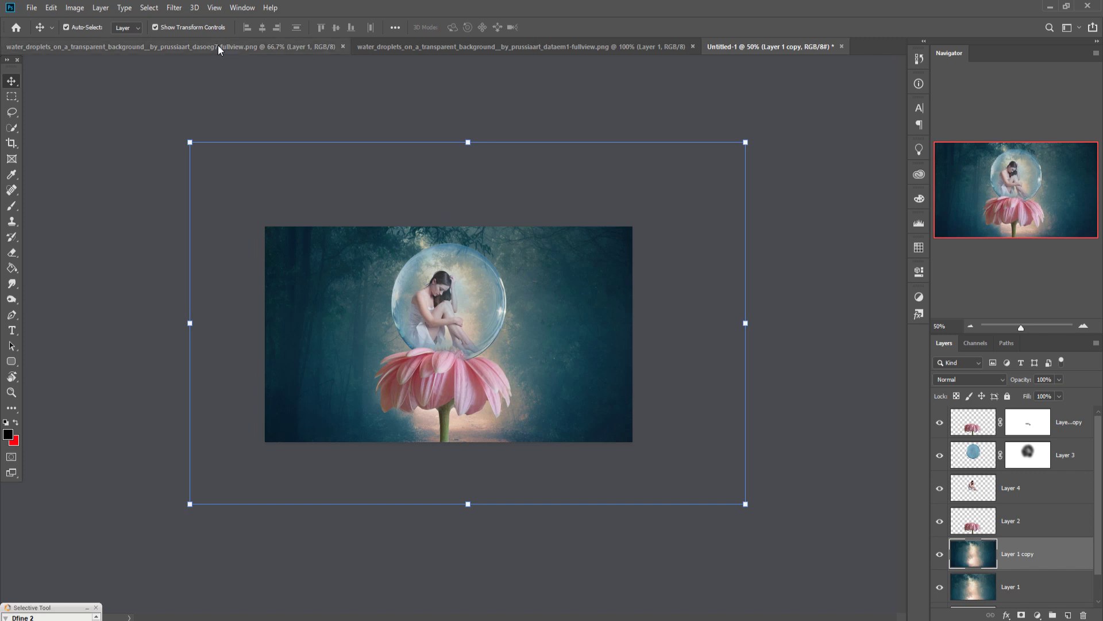
left_click(174, 7)
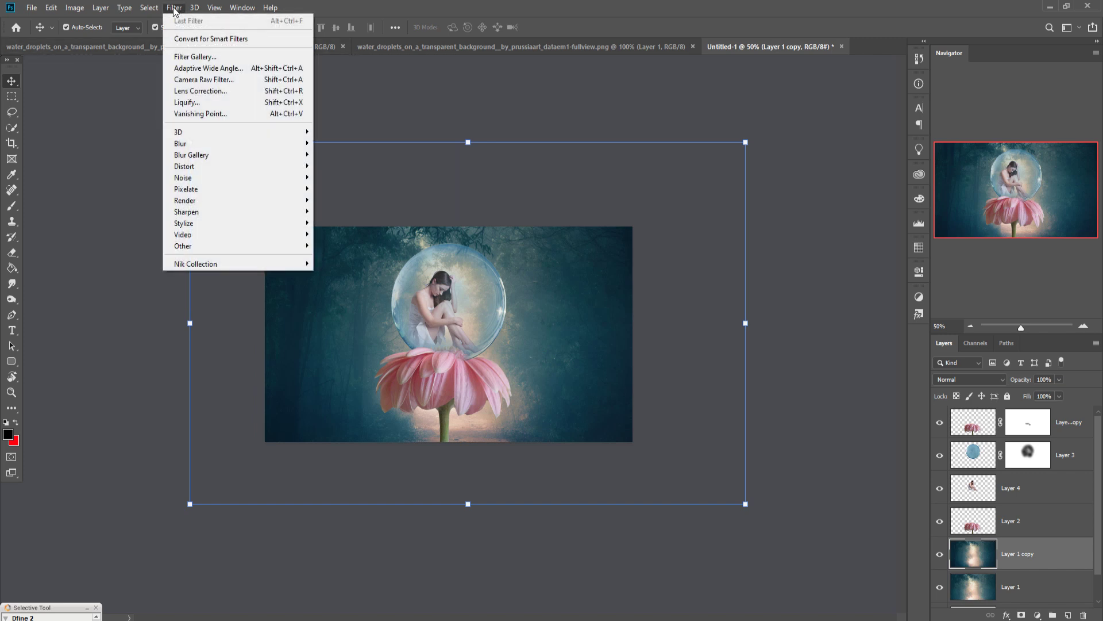
left_click(191, 80)
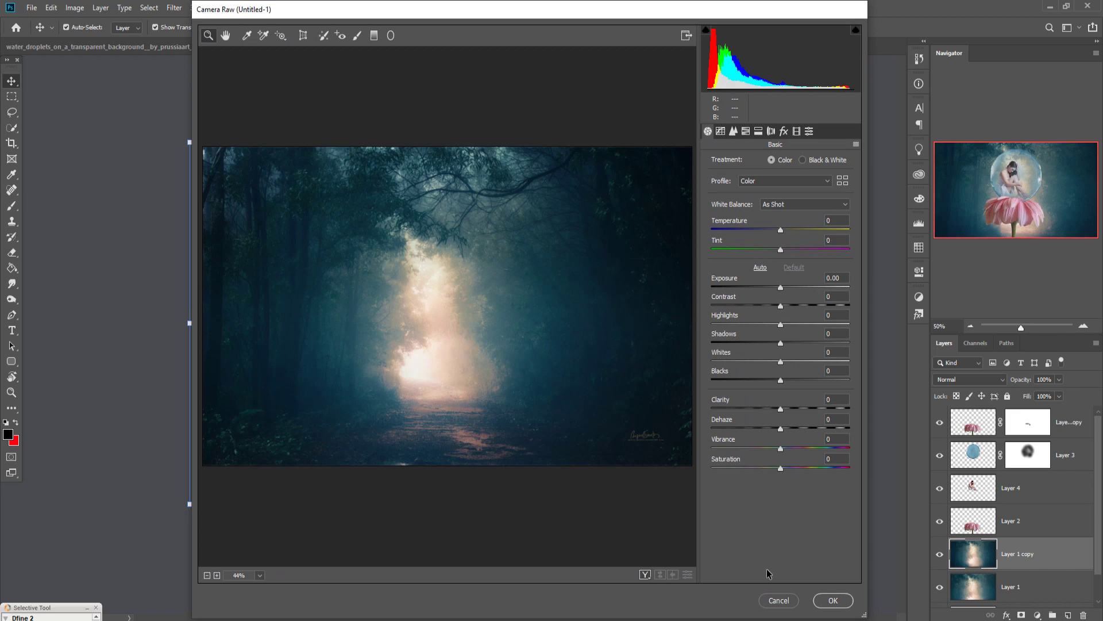
left_click(779, 600)
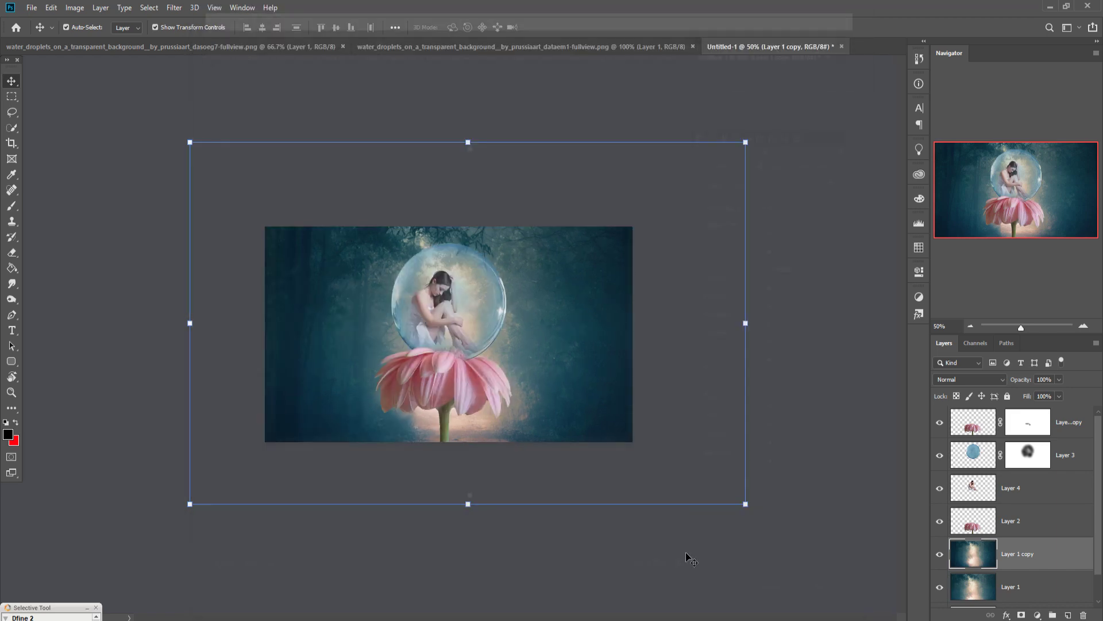
- Apply a Gaussian Blur with a radius of about 7 to 8 px to the Layer 1 copy forest background
left_click(173, 8)
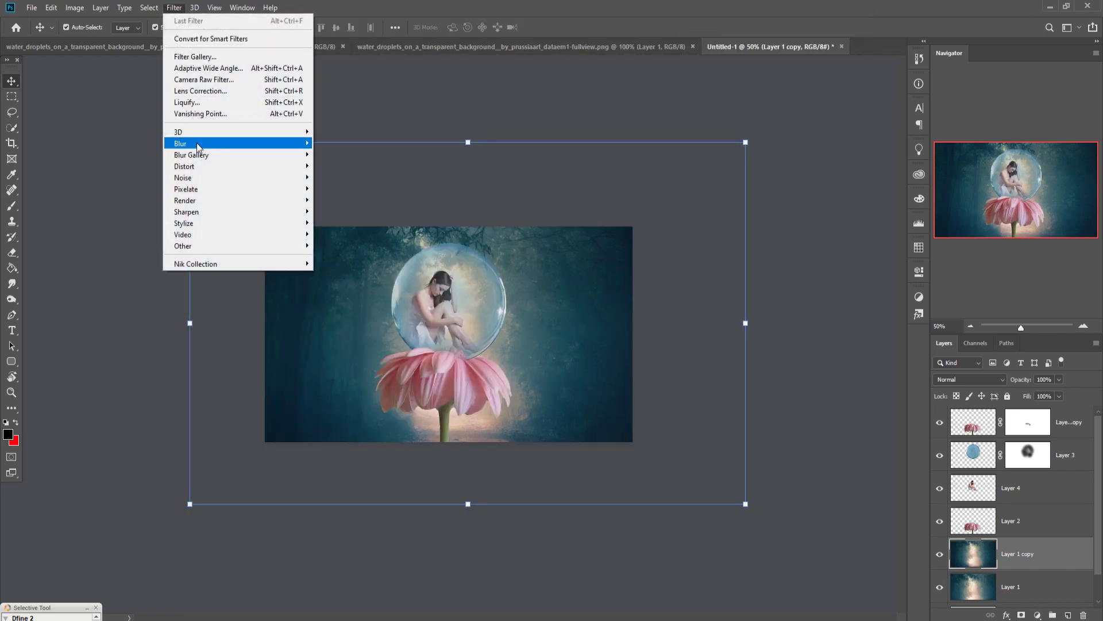
mouse_move(197, 143)
left_click(334, 194)
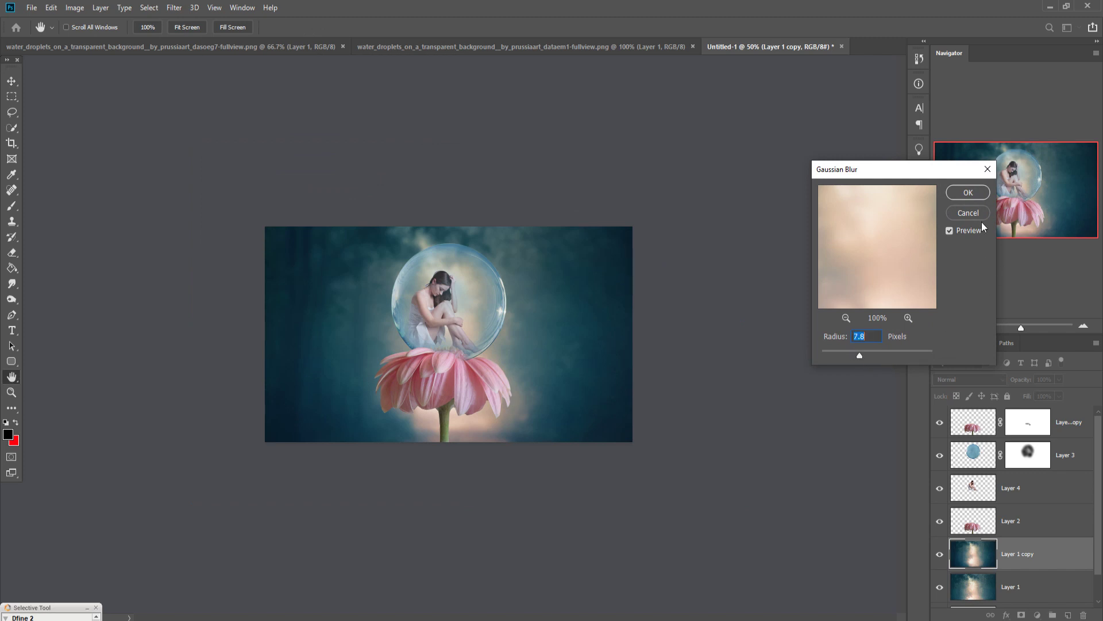
left_click(968, 194)
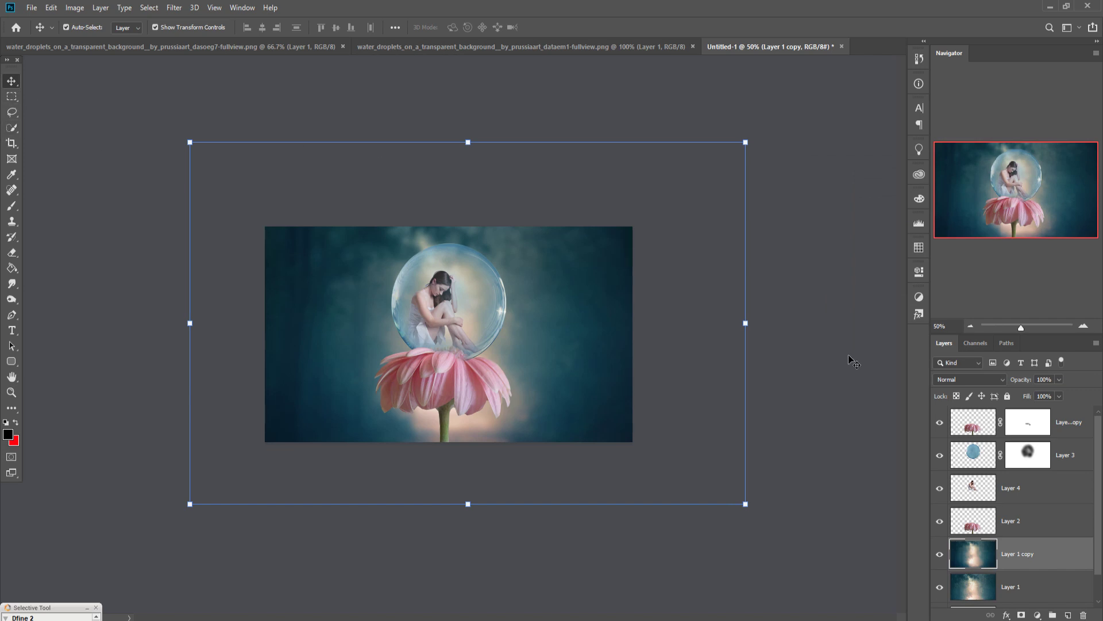
key("ctrl+1")
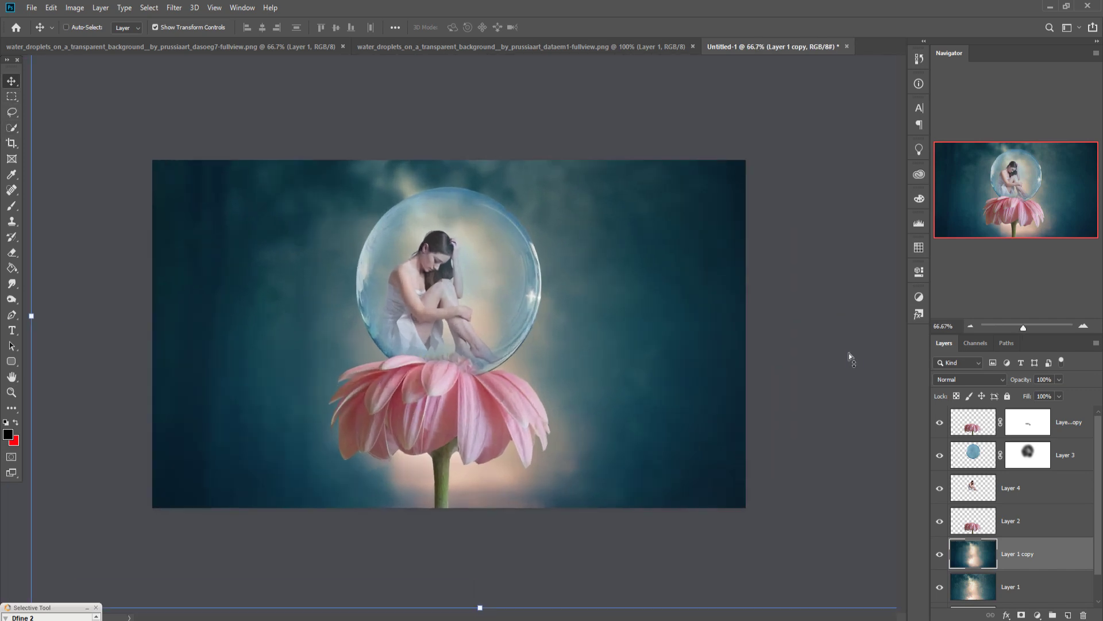
- In the dataem1 water droplets document, lasso the second-largest drop, just above and left of the largest one, with no feather
left_click(409, 47)
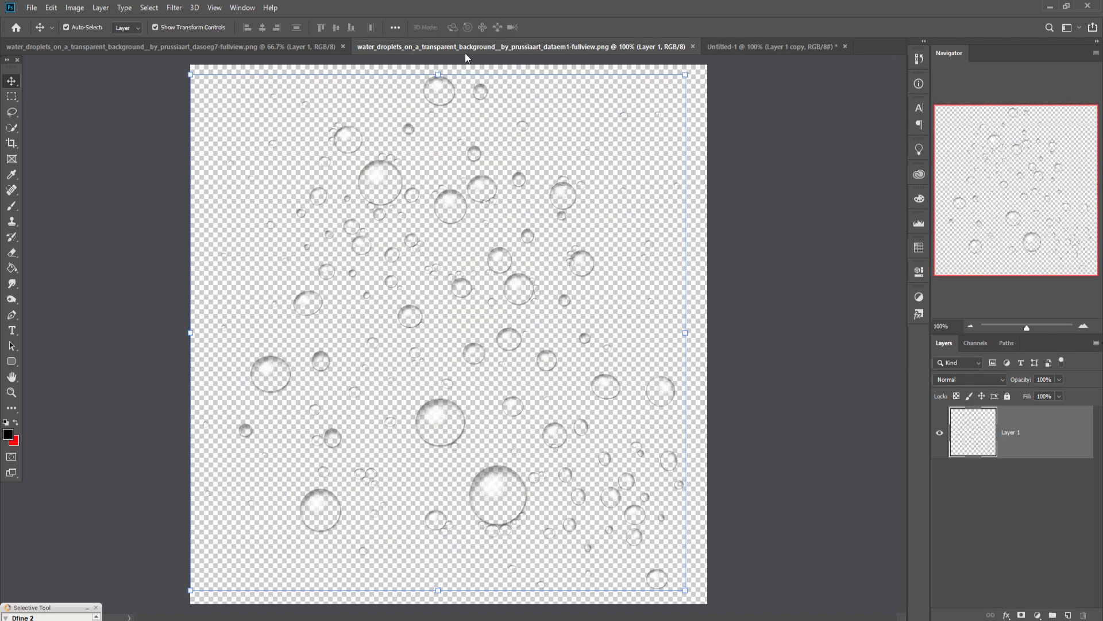
left_click(12, 112)
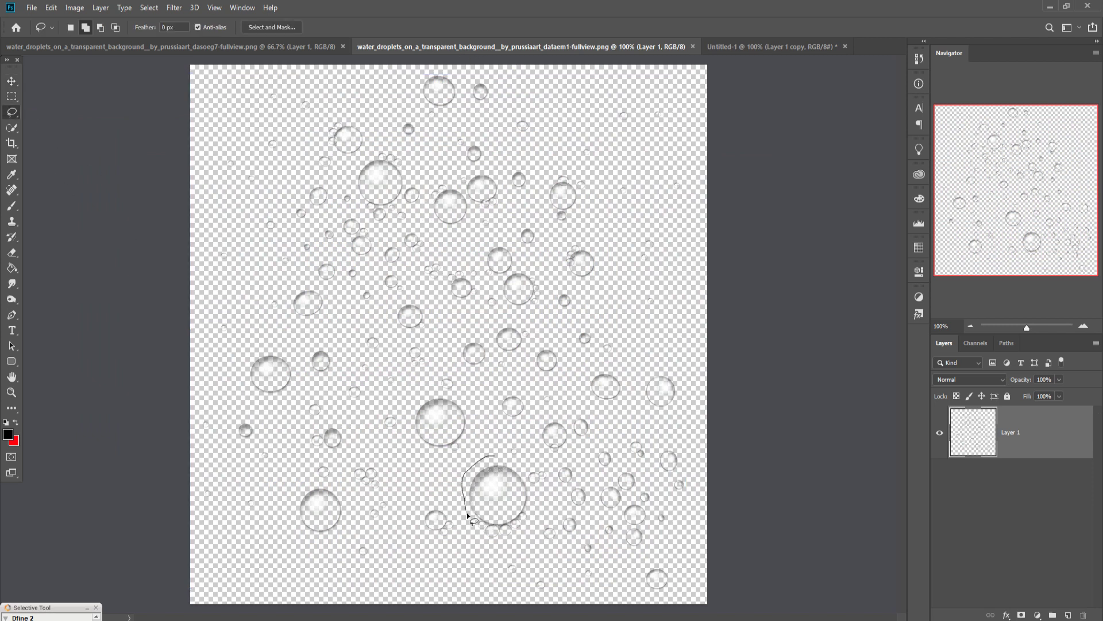
left_click_drag(467, 515, 493, 545)
left_click_drag(492, 457, 491, 457)
key("ctrl+d")
left_click_drag(434, 395, 434, 396)
left_click(11, 82)
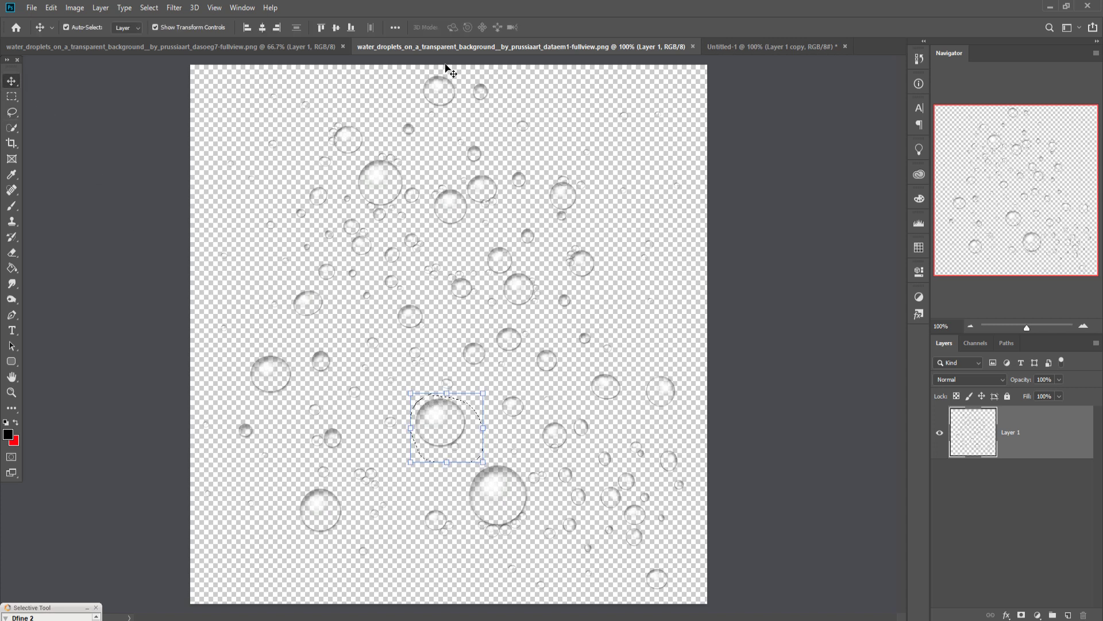
- Float the droplet document and copy the selected drop onto the flower's left petals in the composite, minimising the droplet window
left_click_drag(445, 46, 477, 119)
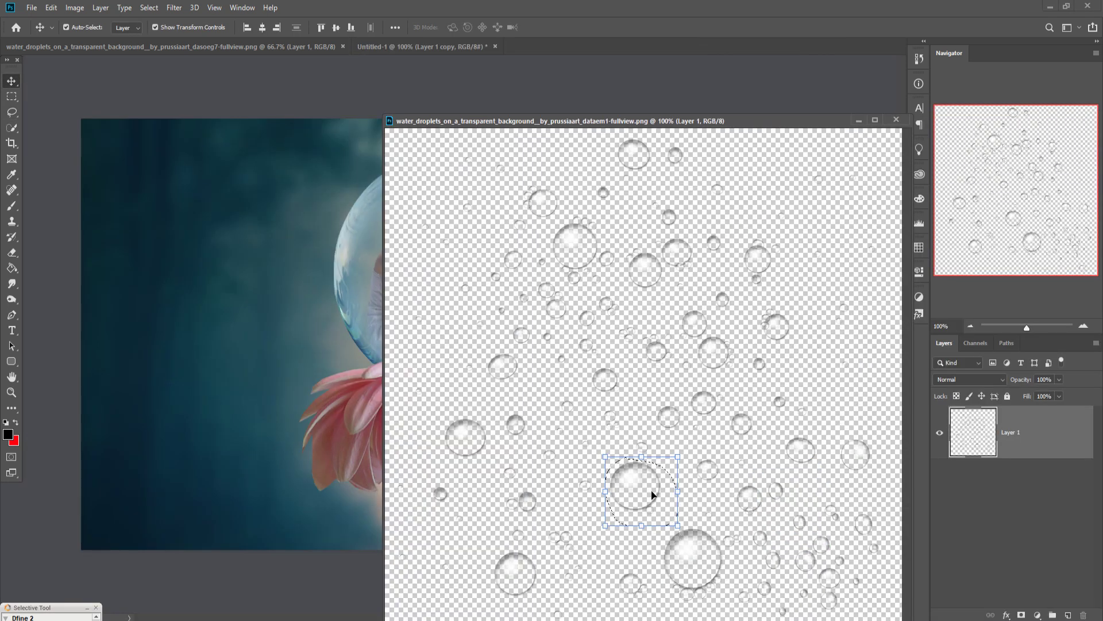
left_click_drag(654, 494, 357, 411)
left_click(859, 121)
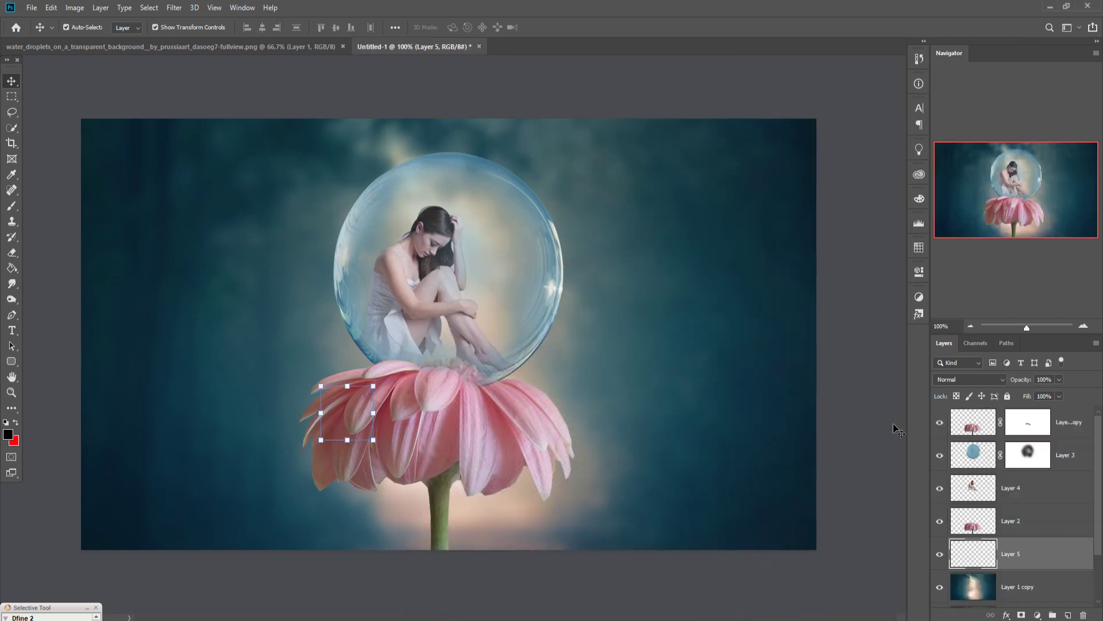
- Move the drop layer to the top of the layer stack and shrink it to about half size on the flower's front centre petal
left_click_drag(1040, 549, 1021, 419)
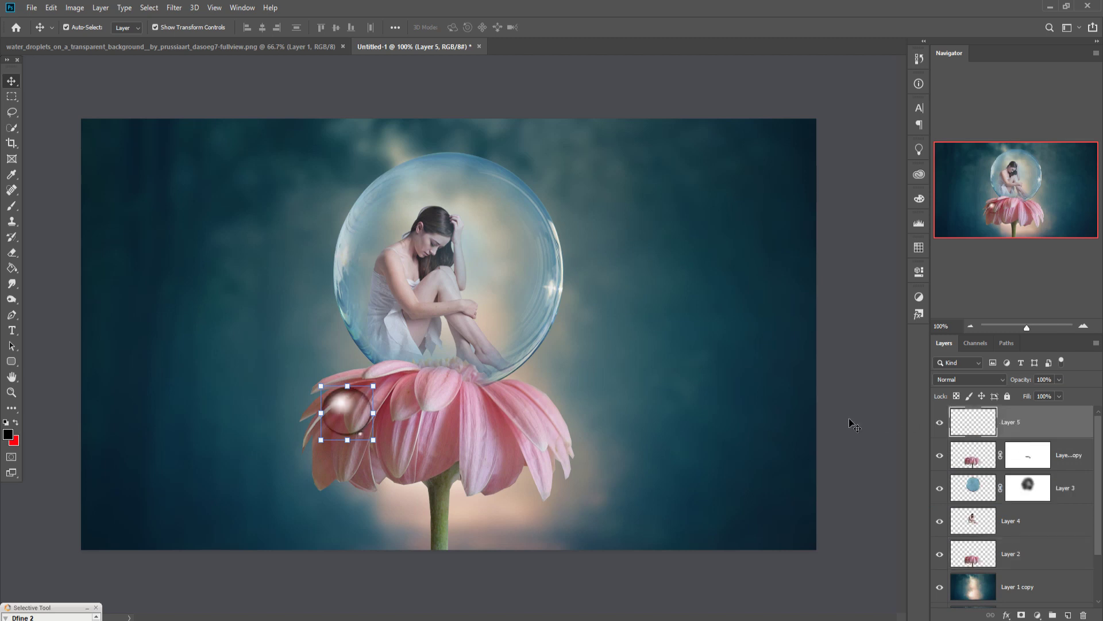
left_click_drag(380, 391, 428, 426)
left_click(551, 27)
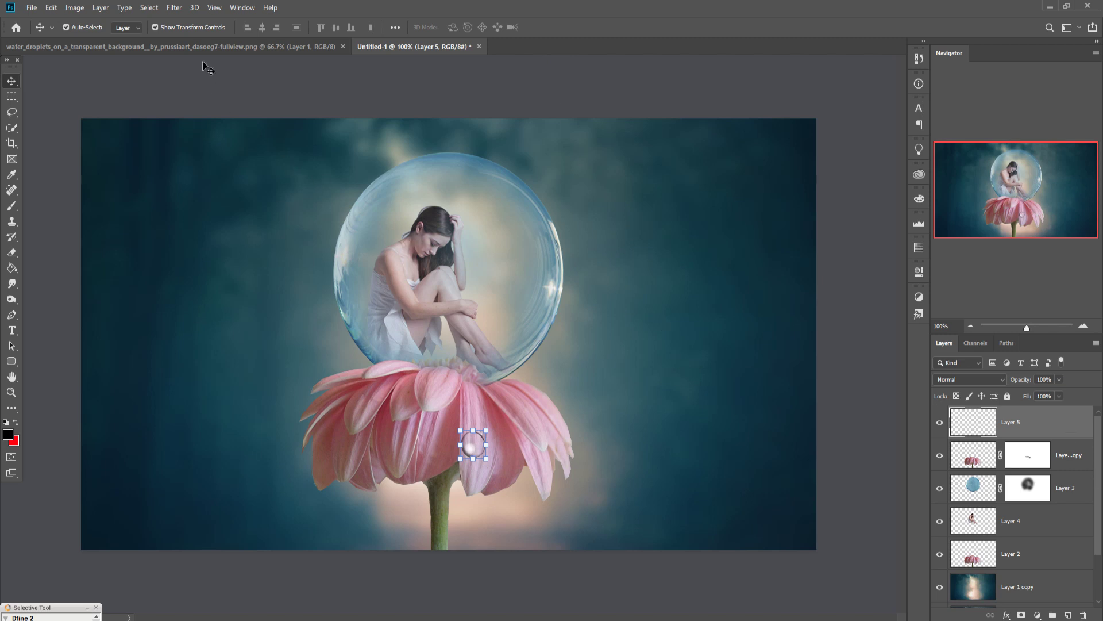
- Use Liquify to pull the top of the round drop upward into a teardrop, with the Forward Warp brush reduced below 80 px
left_click(174, 9)
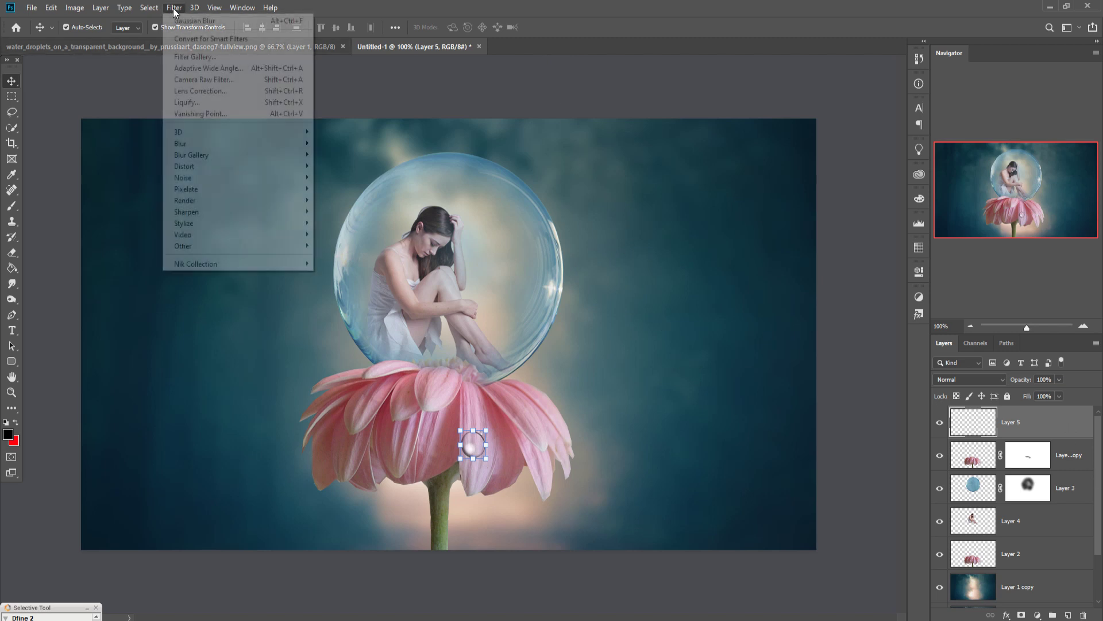
left_click(190, 103)
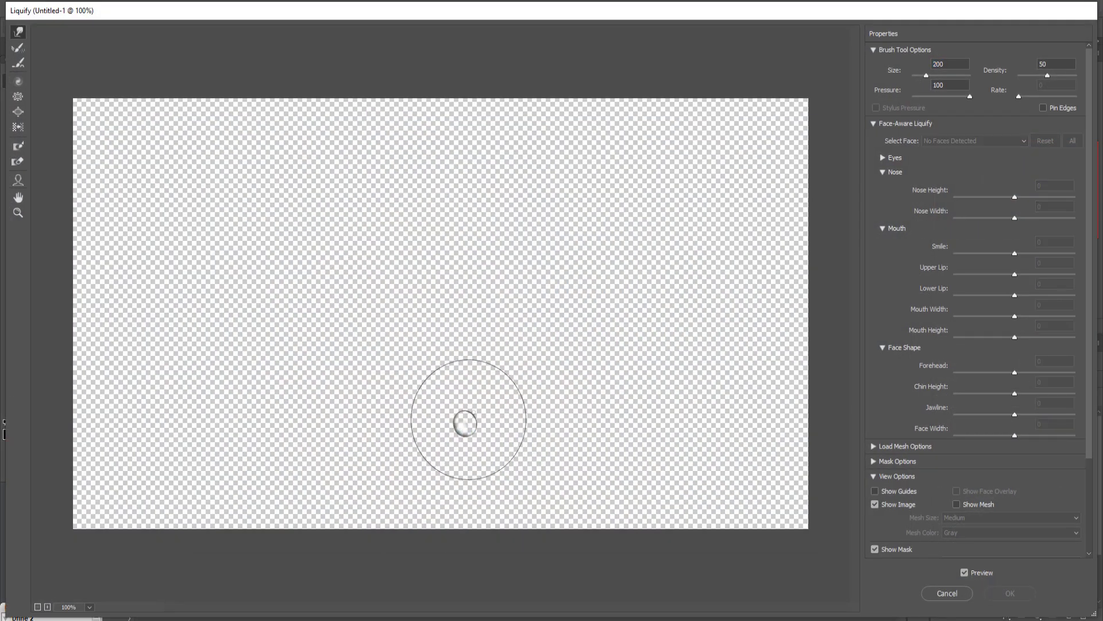
key("bracketleft")
key("bracketleft")
key("bracketleft")
key("bracketleft")
key("bracketleft")
key("bracketleft")
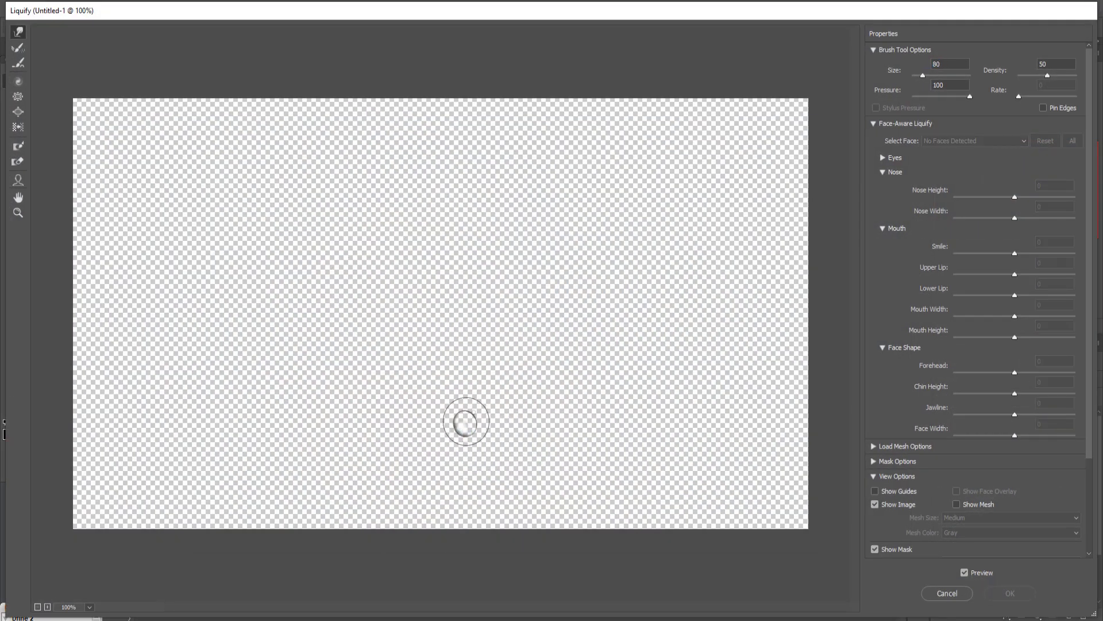
key("bracketleft")
key("bracketleft")
key("bracketleft")
key("bracketleft")
left_click_drag(466, 421, 467, 396)
left_click(1010, 593)
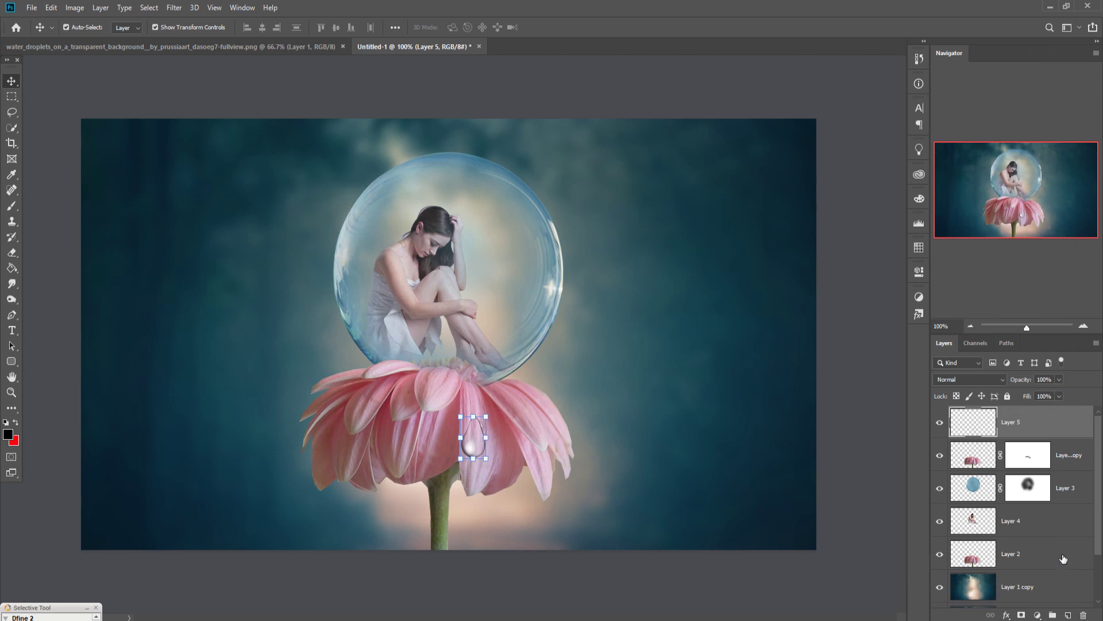
- Duplicate the teardrop layer, scale the copy to 66.7% and place it on the petal left of the original drop
right_click(1033, 423)
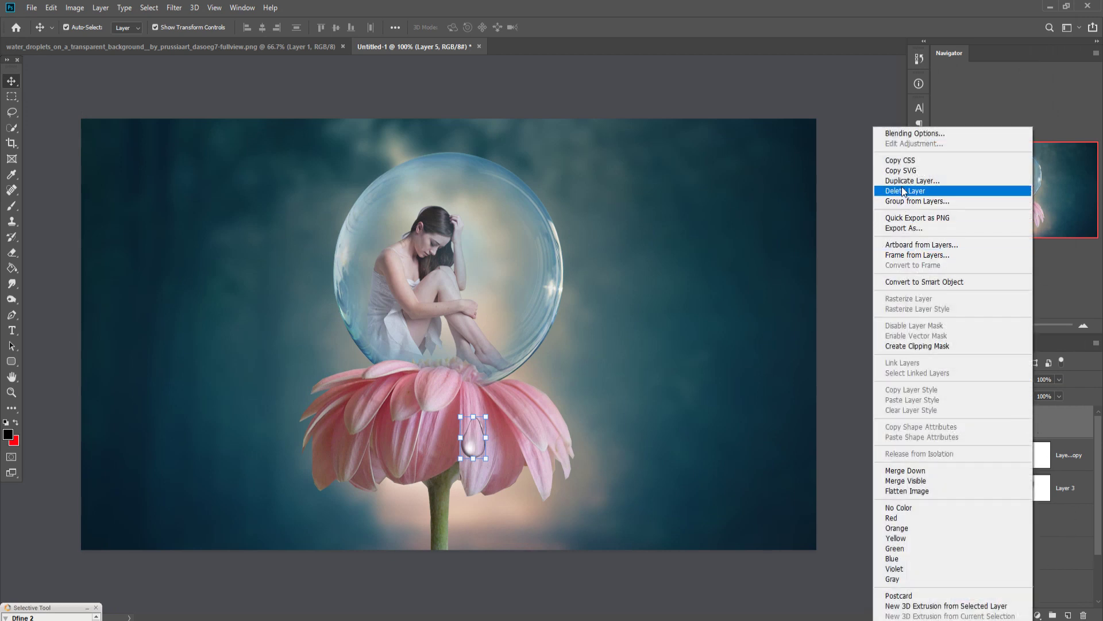
left_click(901, 183)
left_click(655, 179)
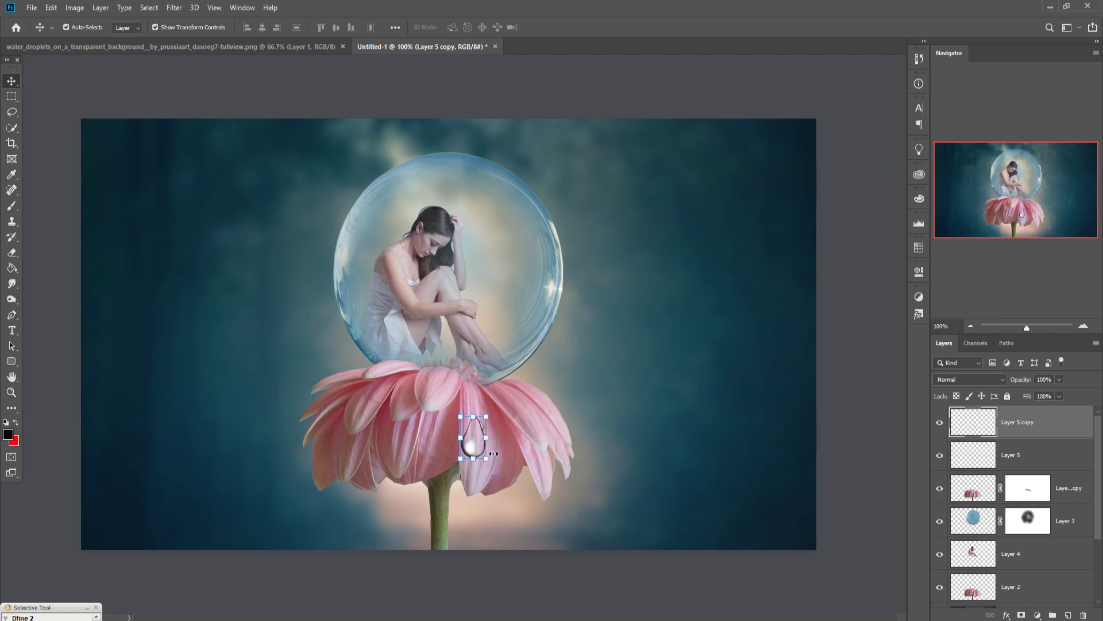
left_click_drag(477, 448, 434, 432)
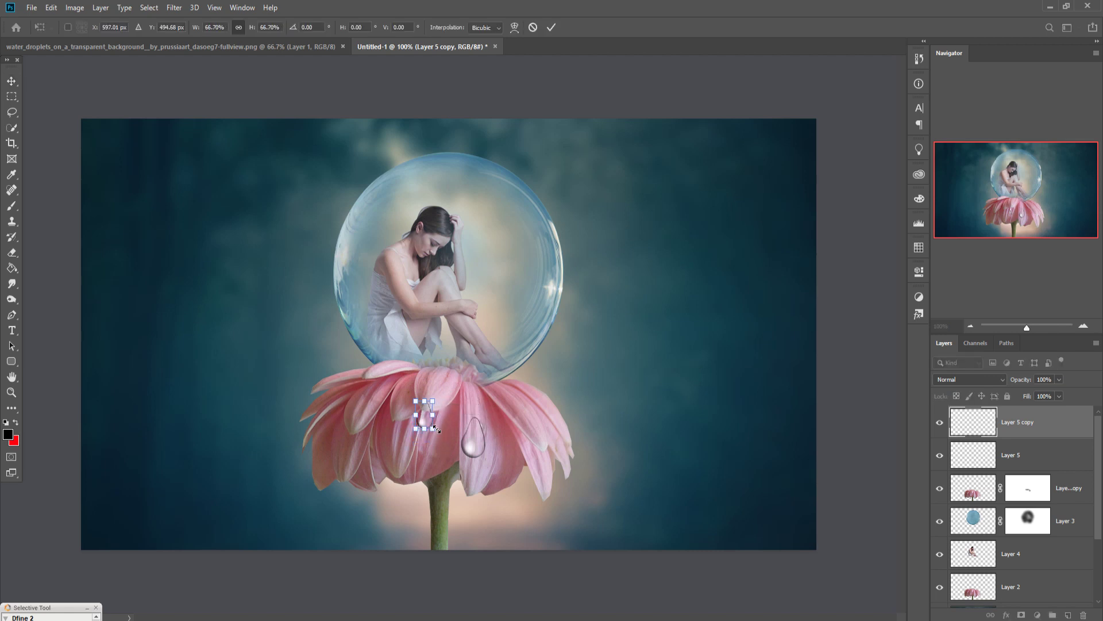
left_click(551, 27)
- Duplicate the small teardrop layer, Layer 5 copy, within the same document
right_click(1031, 423)
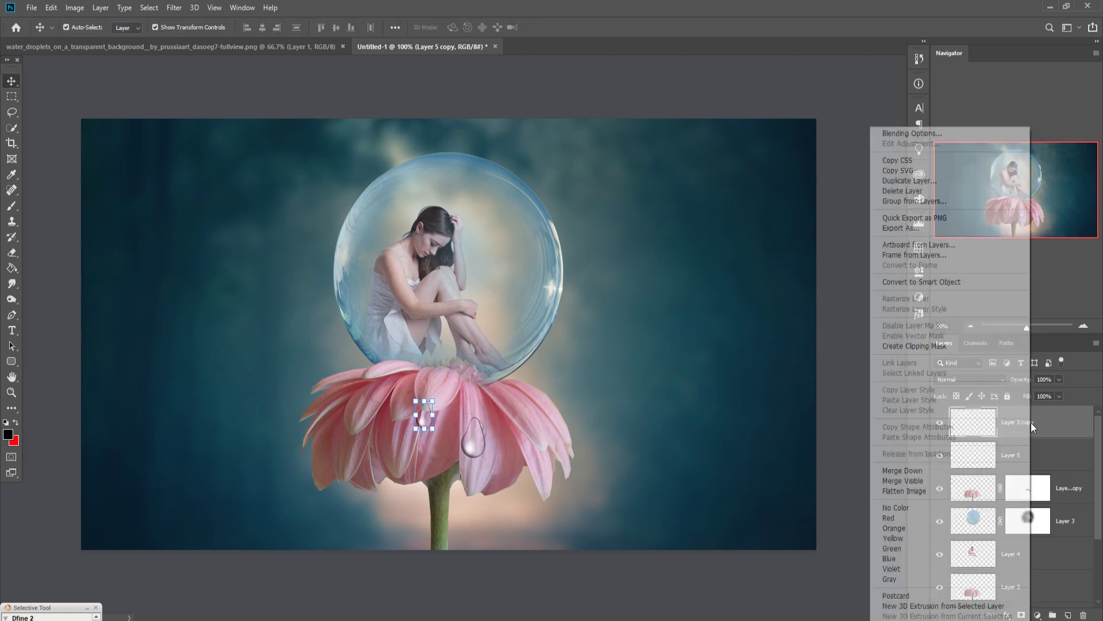
left_click(893, 180)
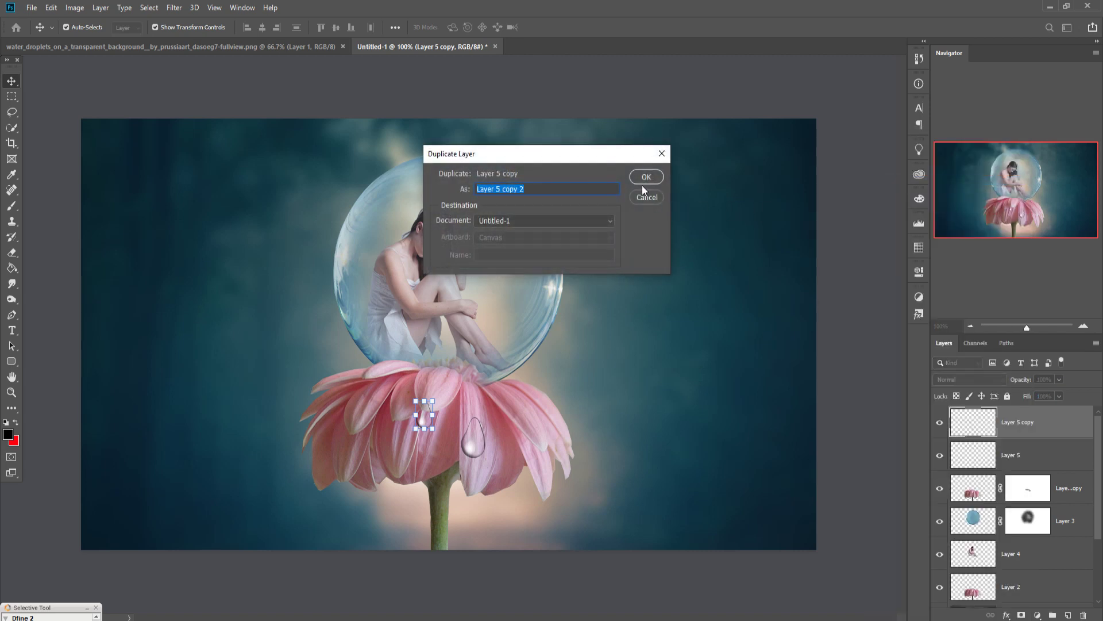
left_click(639, 177)
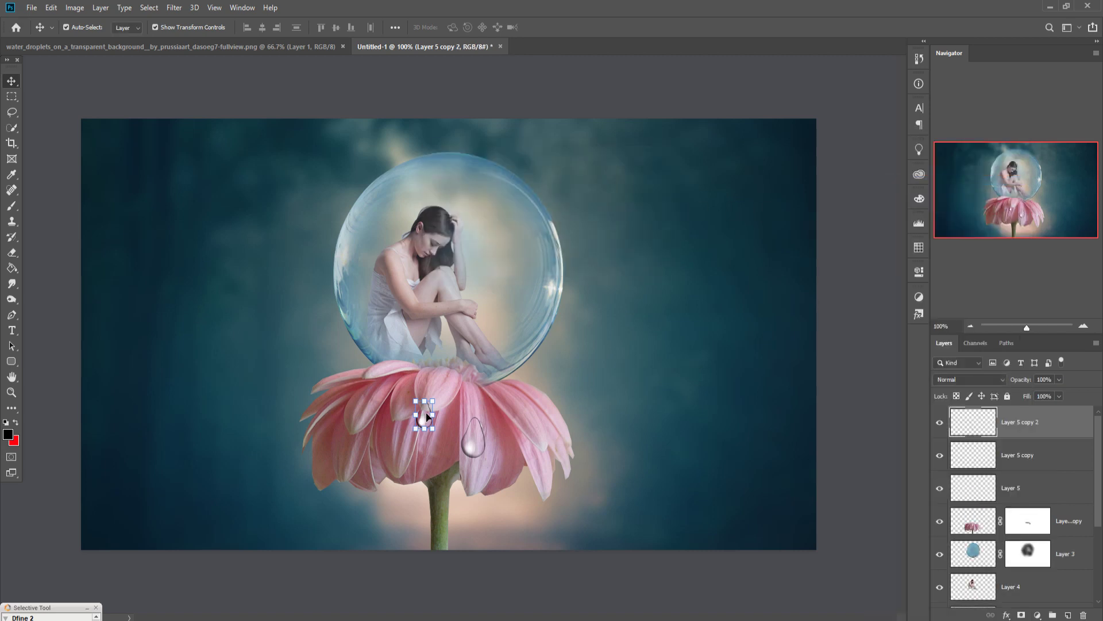
left_click_drag(425, 413, 439, 412)
key("ctrl+z")
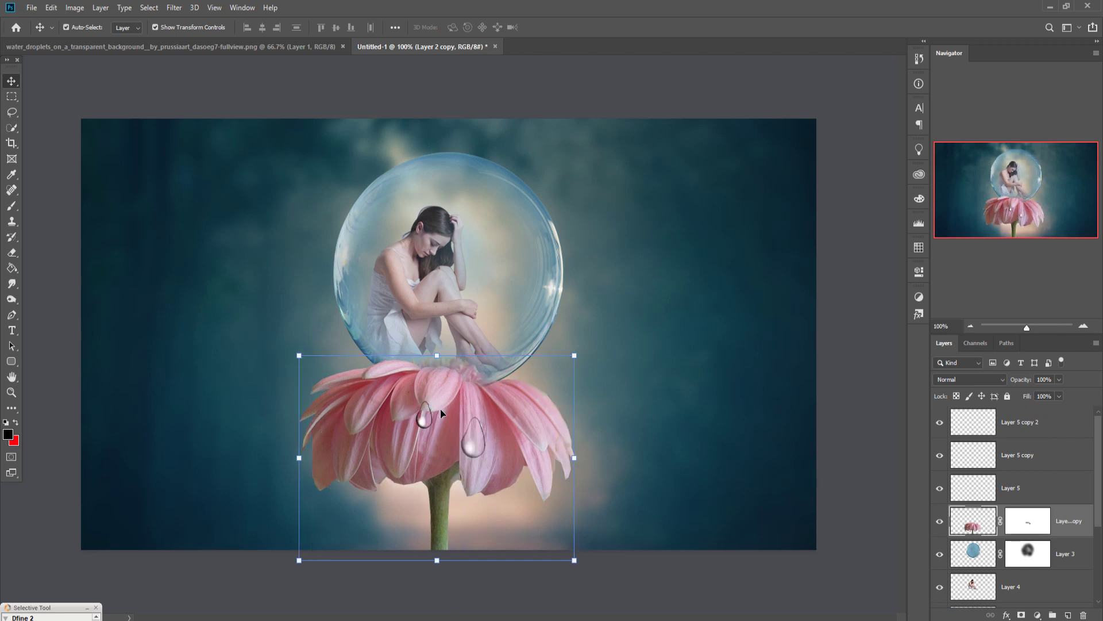
left_click(1028, 424)
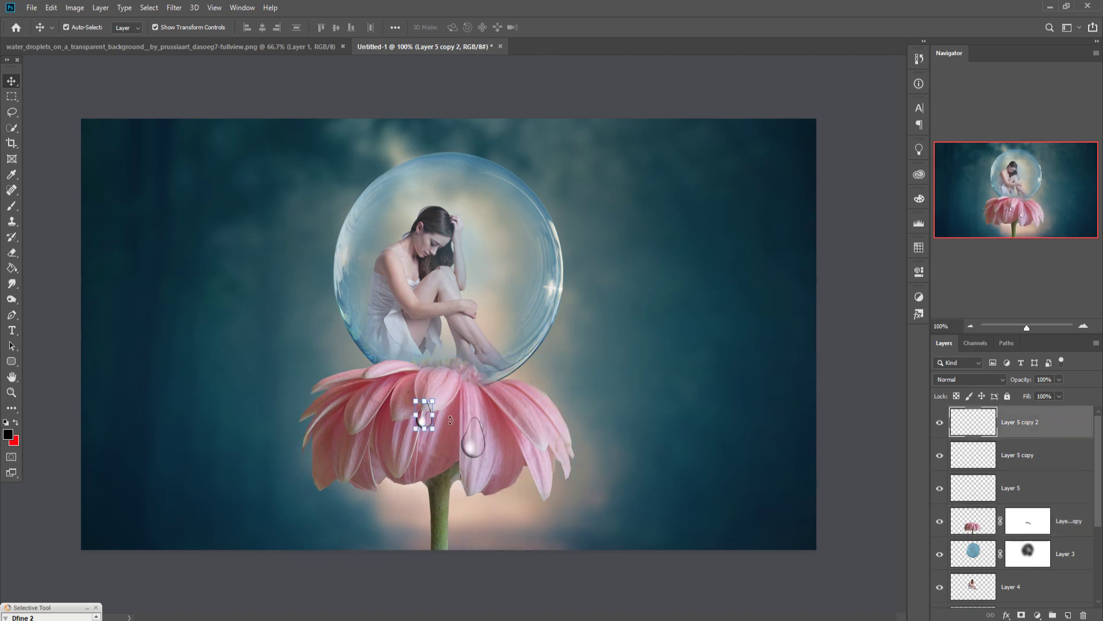
left_click_drag(428, 417, 433, 429)
key("ctrl+z")
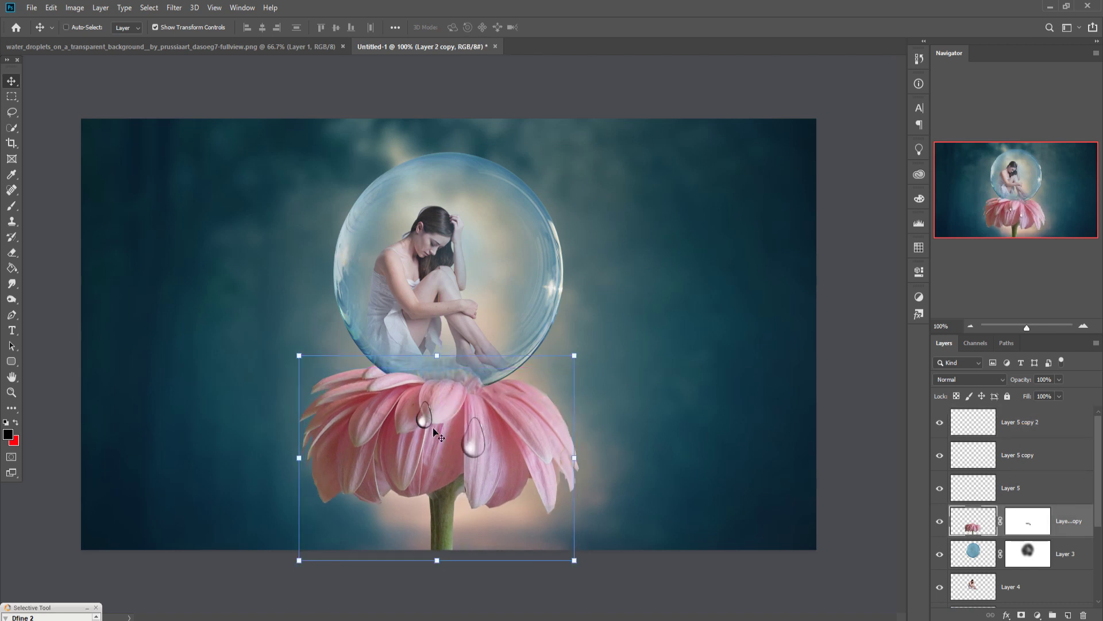
- Move the new small teardrop onto the right-hand petal and place another duplicate of it near the tip of the lower-left petals
left_click(422, 427)
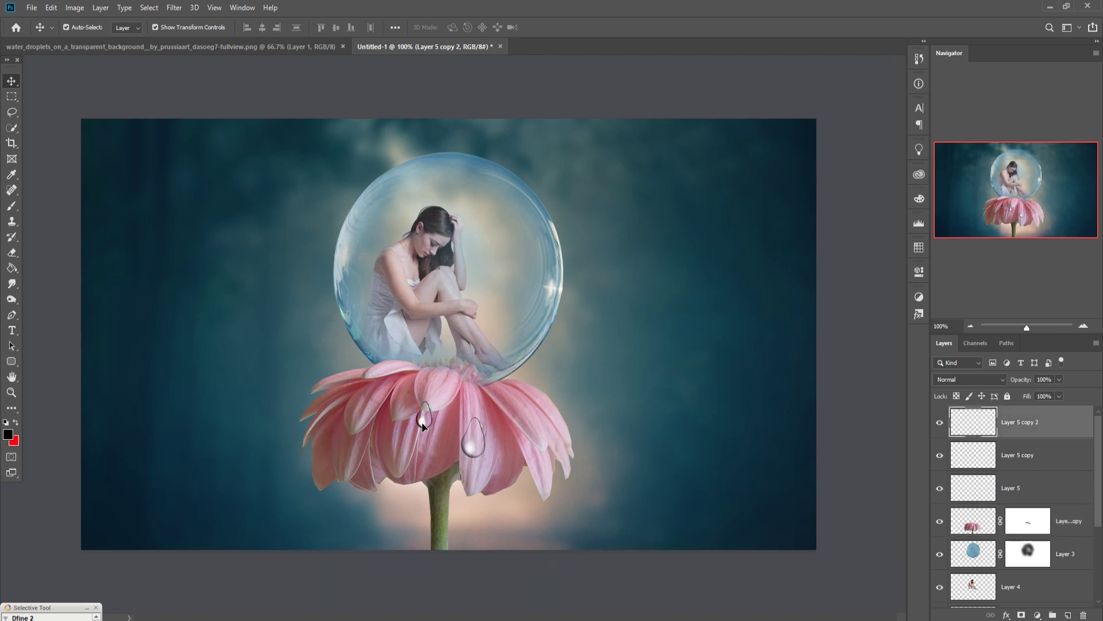
left_click_drag(422, 427, 535, 446)
right_click(1058, 433)
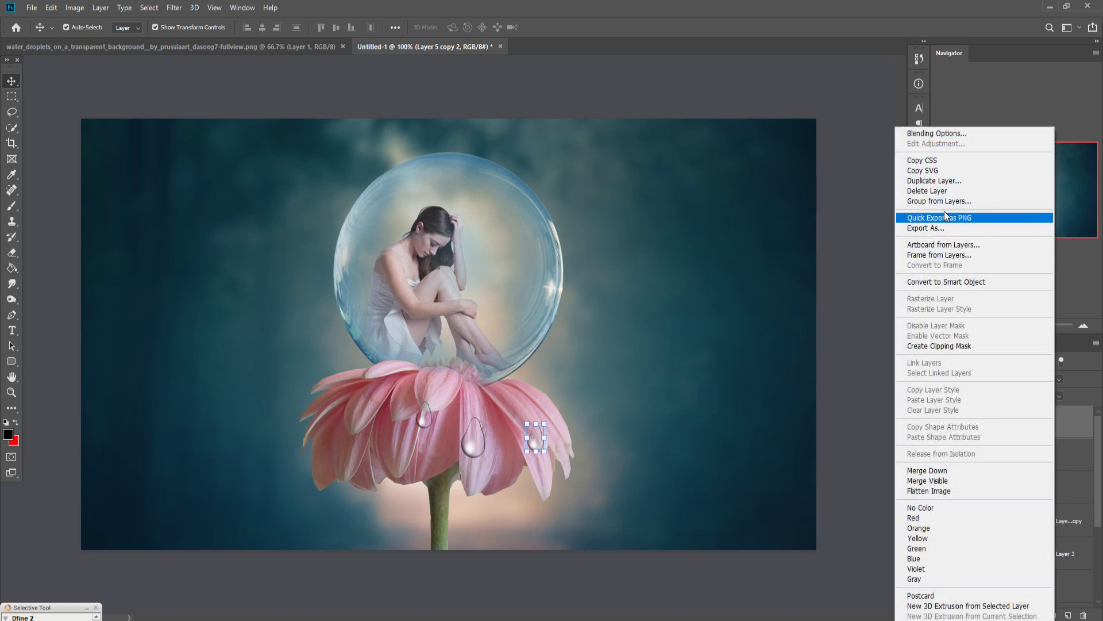
left_click(940, 182)
left_click(645, 177)
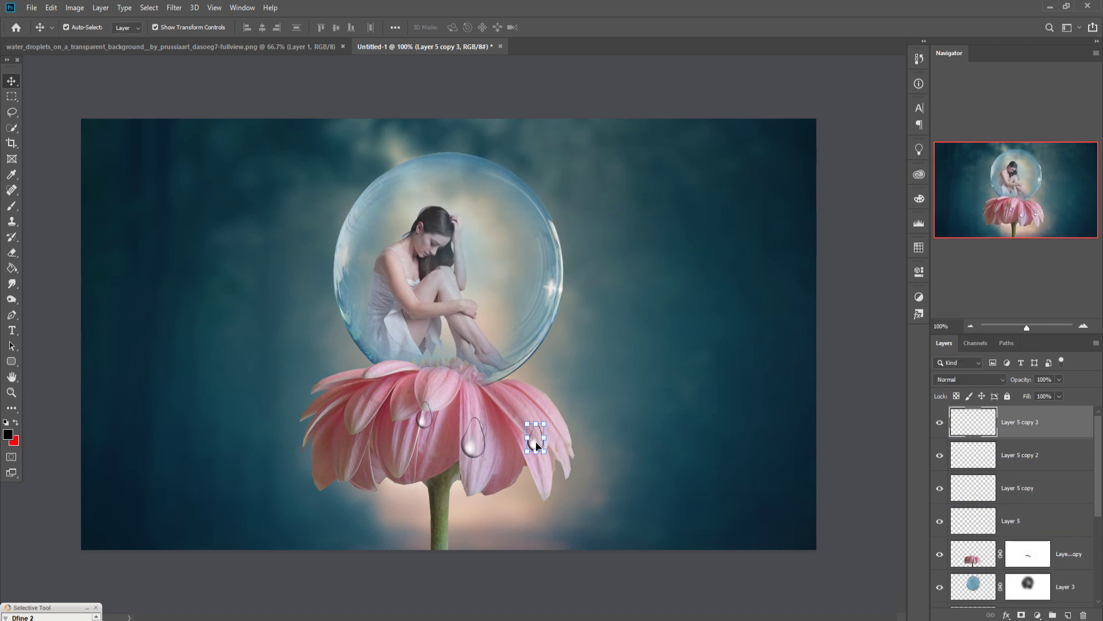
left_click_drag(535, 442, 346, 487)
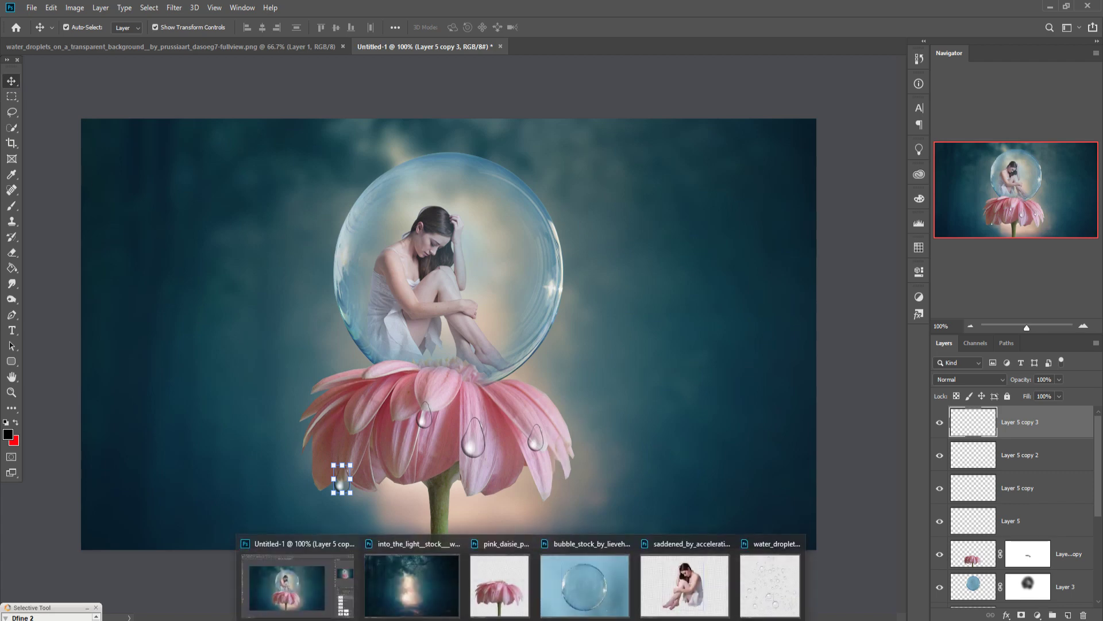
- Reopen the droplet document, lasso the round drop at its top edge and move the floating window beside the composite
left_click(757, 597)
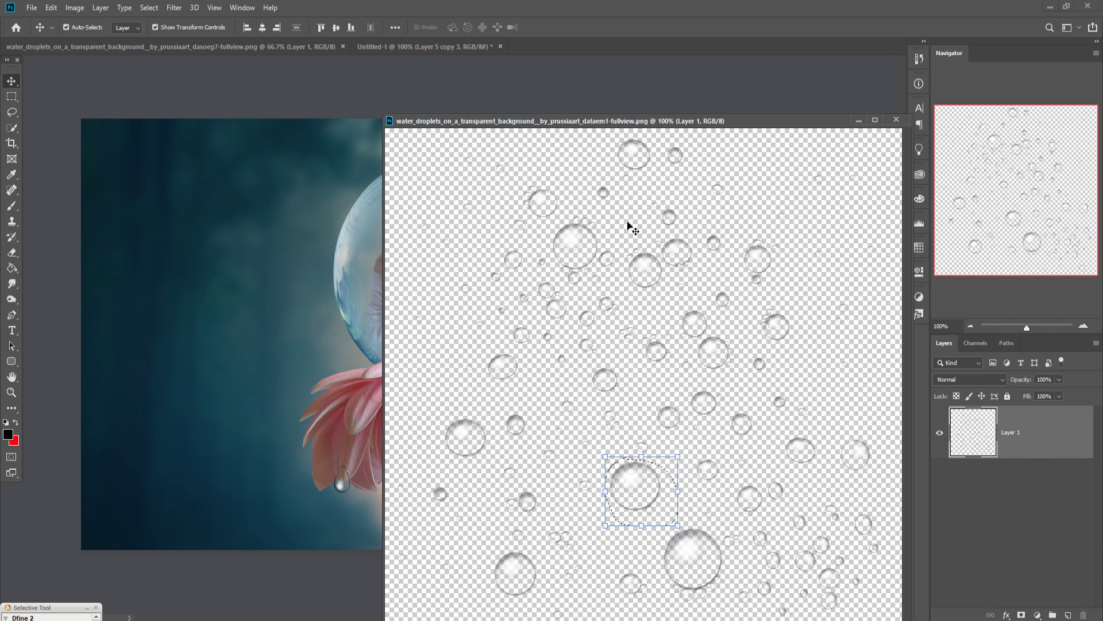
left_click(9, 114)
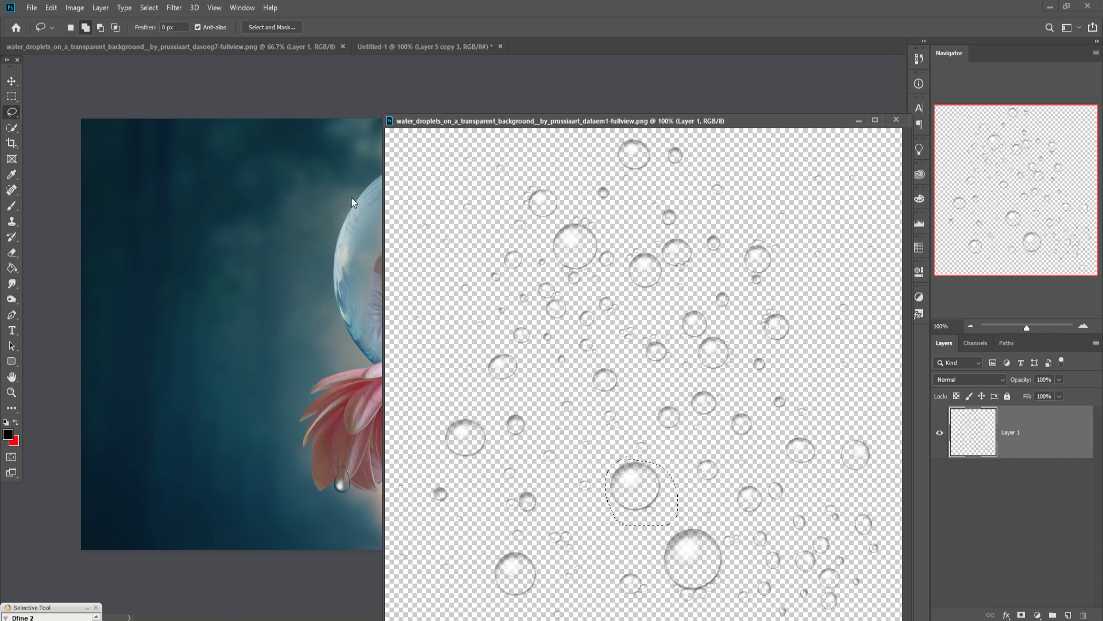
mouse_move(635, 174)
left_mouse_down()
mouse_move(659, 167)
mouse_move(646, 139)
mouse_move(609, 137)
mouse_move(635, 177)
left_mouse_up()
key("v")
left_click_drag(718, 121, 1037, 80)
- Try to carry the selected drops over to the composite, and clear the selection in the droplet document
mouse_move(971, 112)
left_mouse_down()
mouse_move(927, 167)
mouse_move(775, 220)
mouse_move(812, 180)
mouse_move(804, 152)
left_mouse_up()
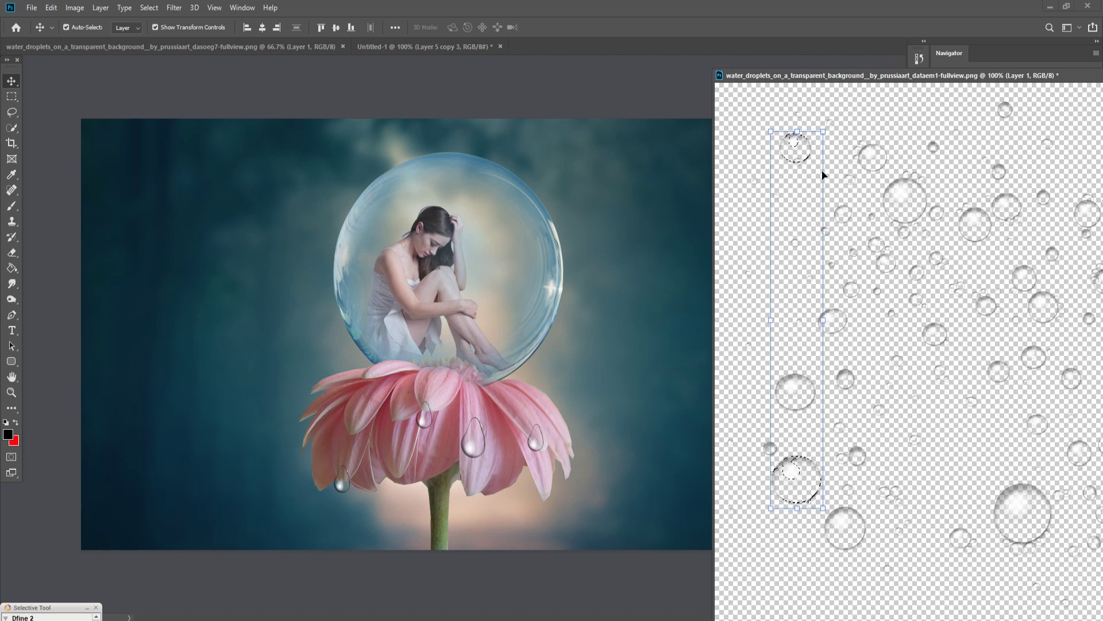
left_click(175, 7)
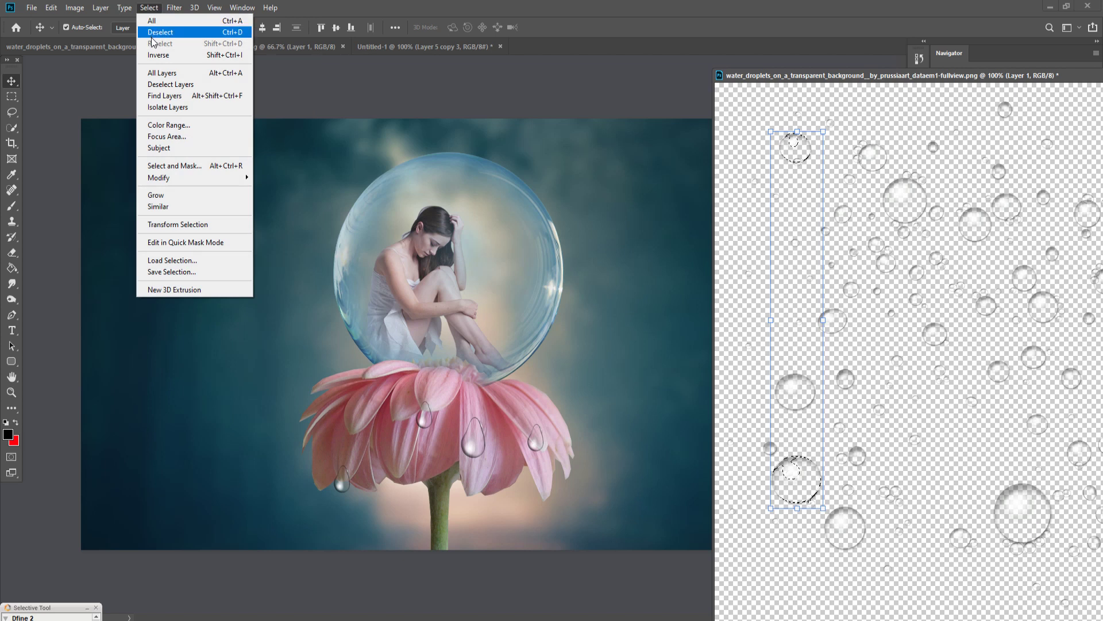
left_click(153, 33)
- Lasso the single round drop and copy it onto the flower's upper right petals below the bubble, undoing the accidental flower shift
left_click(12, 112)
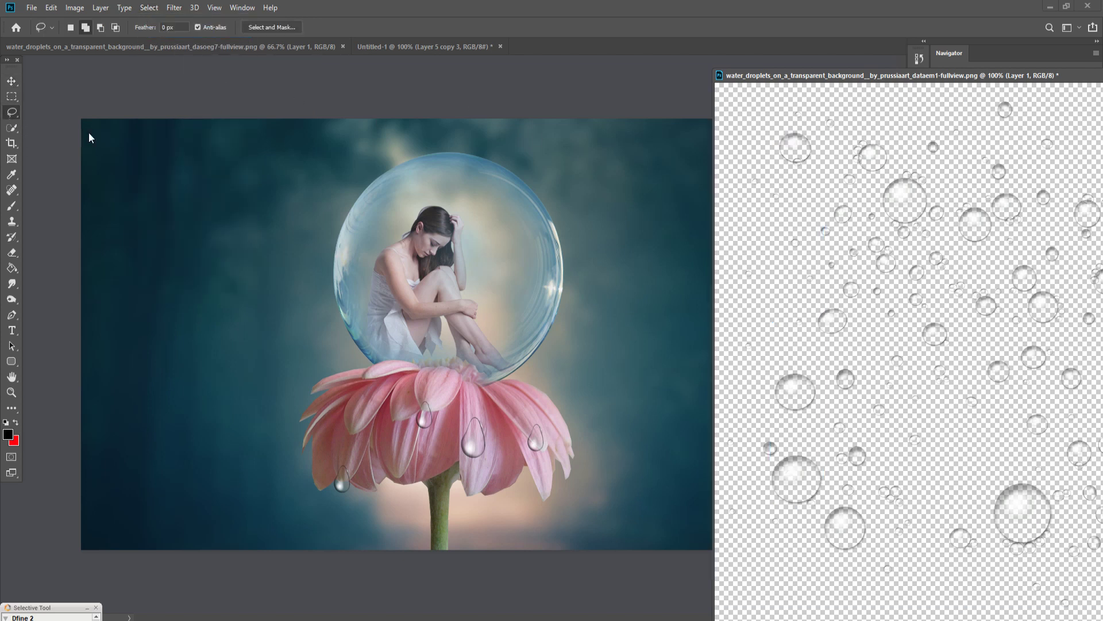
mouse_move(813, 138)
left_mouse_down()
mouse_move(773, 136)
mouse_move(790, 166)
mouse_move(807, 166)
mouse_move(809, 129)
mouse_move(802, 194)
mouse_move(639, 340)
mouse_move(527, 400)
left_mouse_up()
left_click(11, 81)
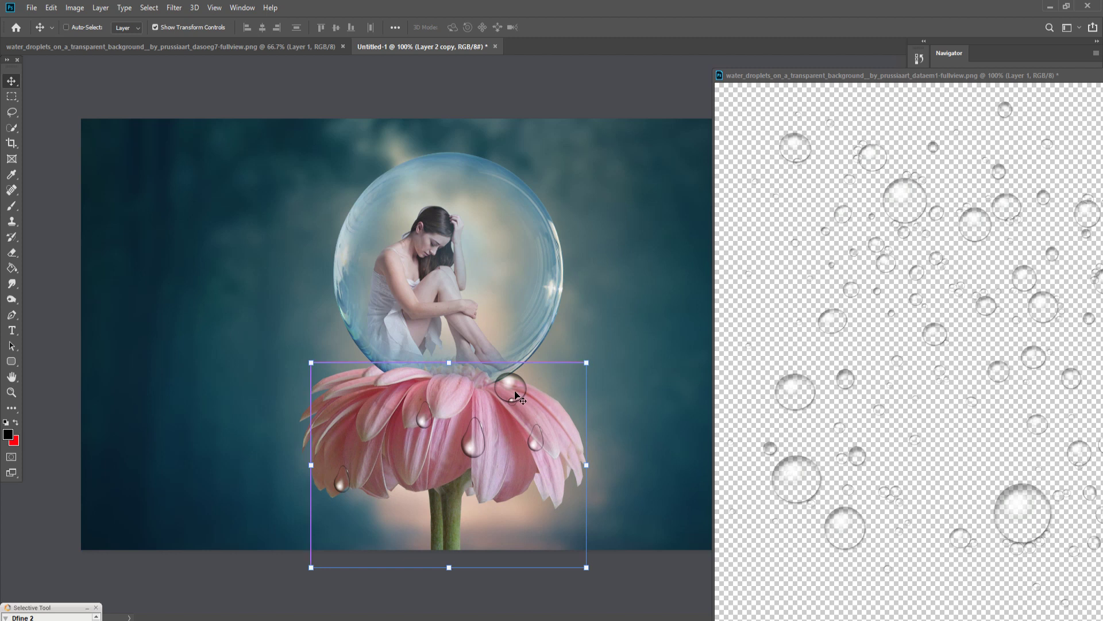
key("ctrl+z")
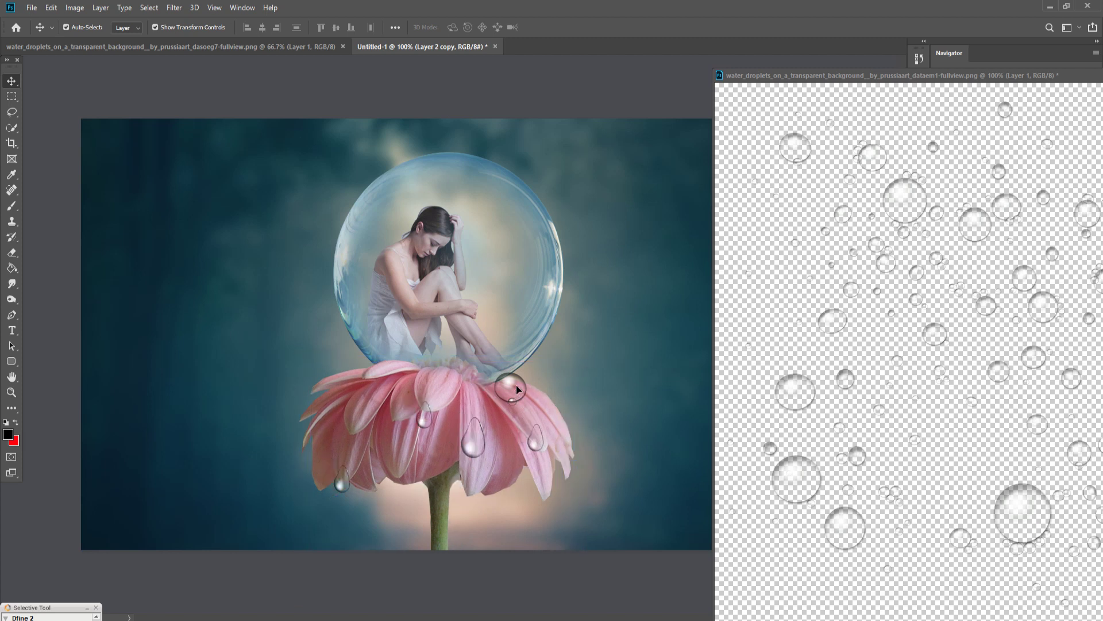
- Scale the round drop on the flower's upper right petal to about 60% and apply the transform
left_click(515, 381)
left_click_drag(533, 378, 521, 394)
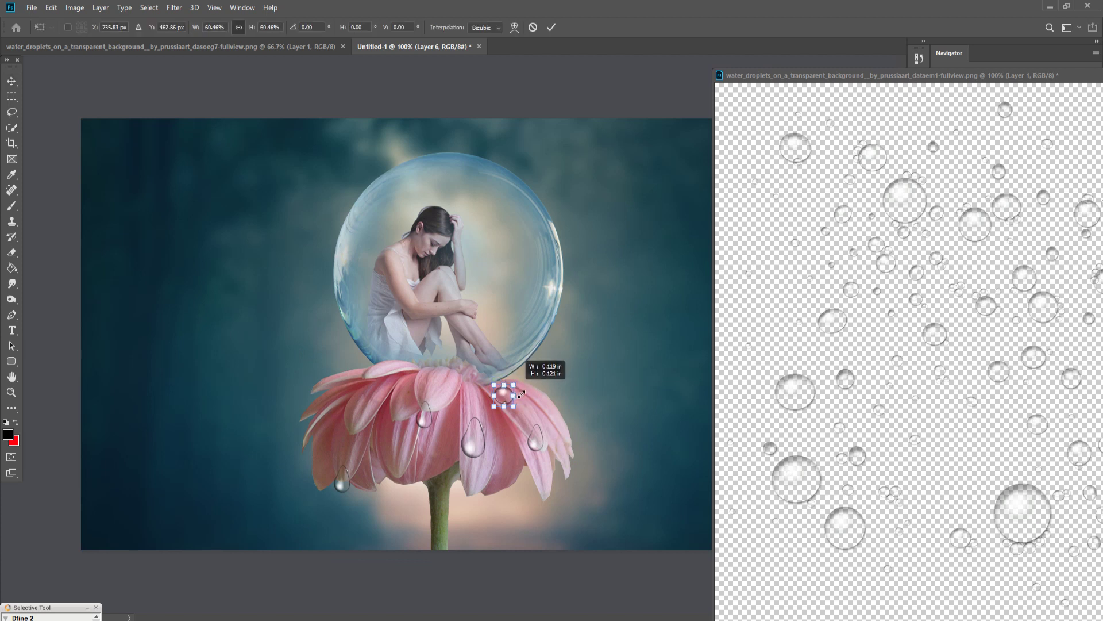
left_click(554, 24)
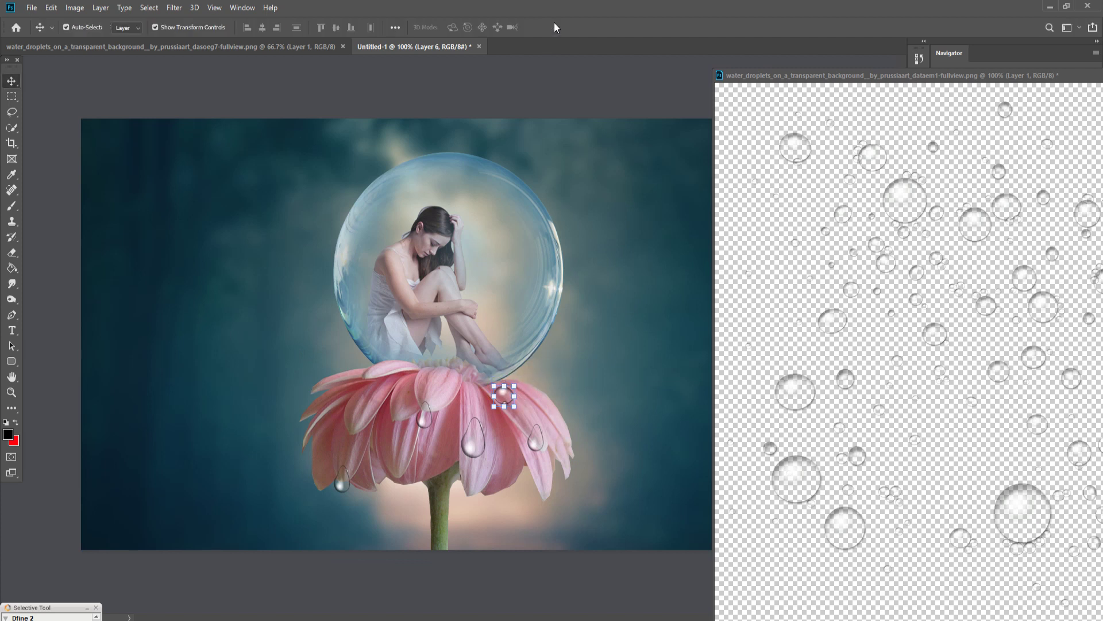
- Copy the selected round drop onto the top centre petal below the bubble and scale it to about 55%
left_click_drag(793, 147, 567, 364)
mouse_move(441, 376)
left_mouse_down()
mouse_move(458, 361)
mouse_move(443, 393)
left_mouse_up()
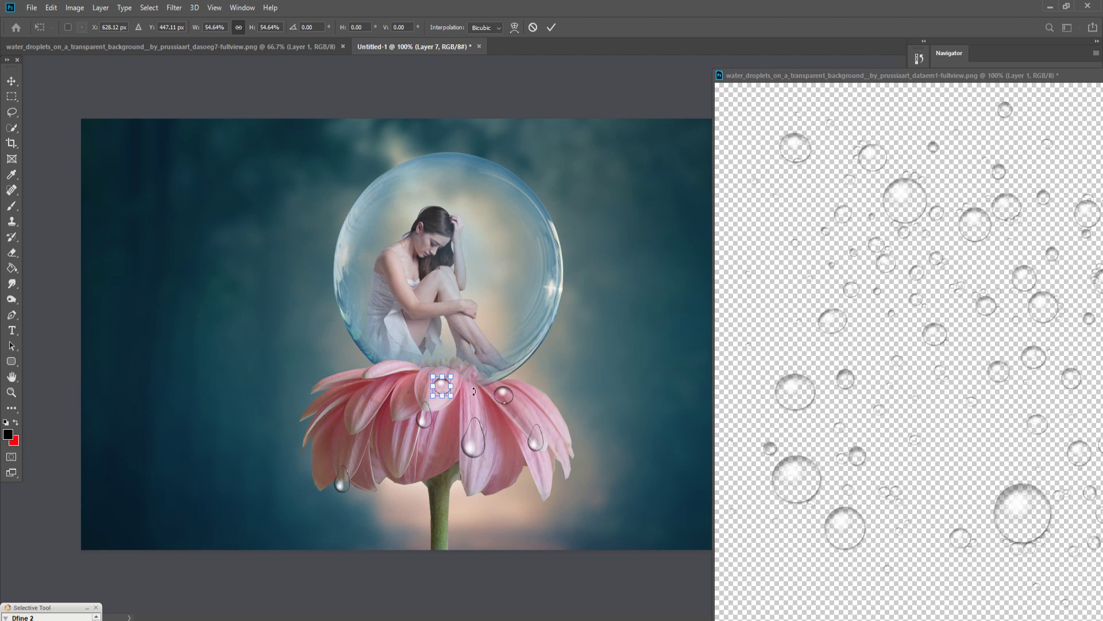
left_click(552, 26)
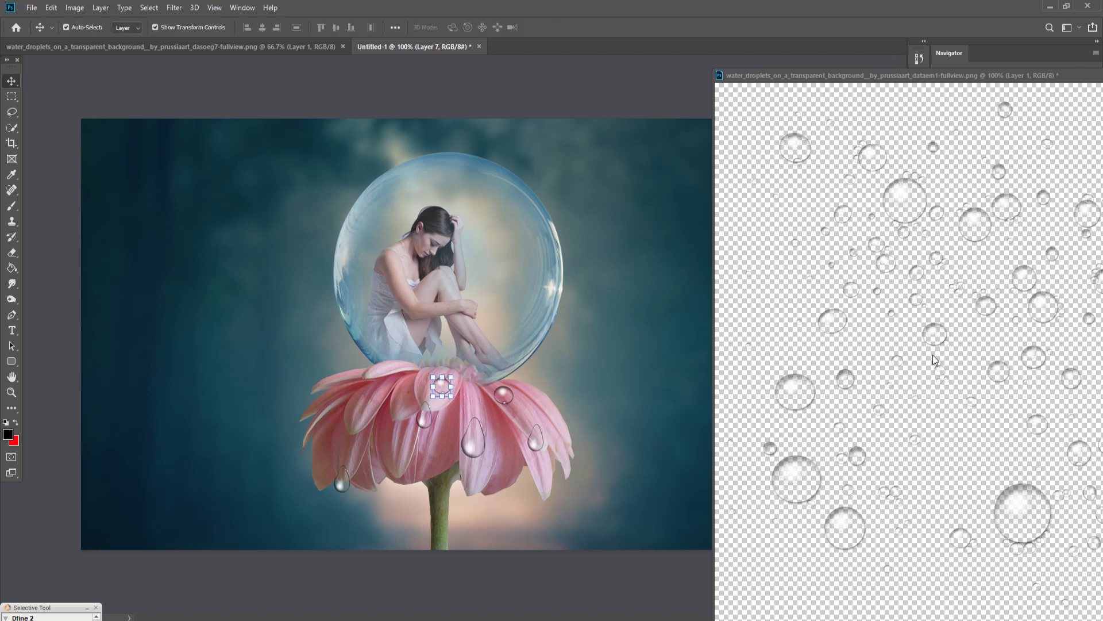
- Minimise the round-drop document and lasso the upper middle trickling drop in the other water droplets document
left_click(1045, 73)
left_click_drag(1042, 79, 922, 152)
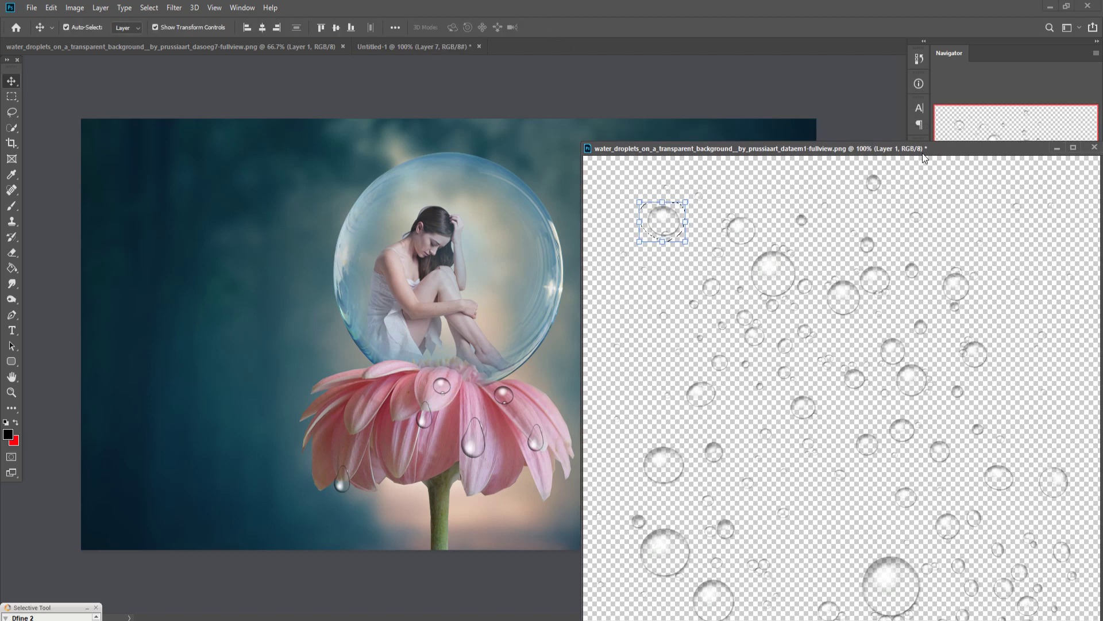
left_click(1056, 148)
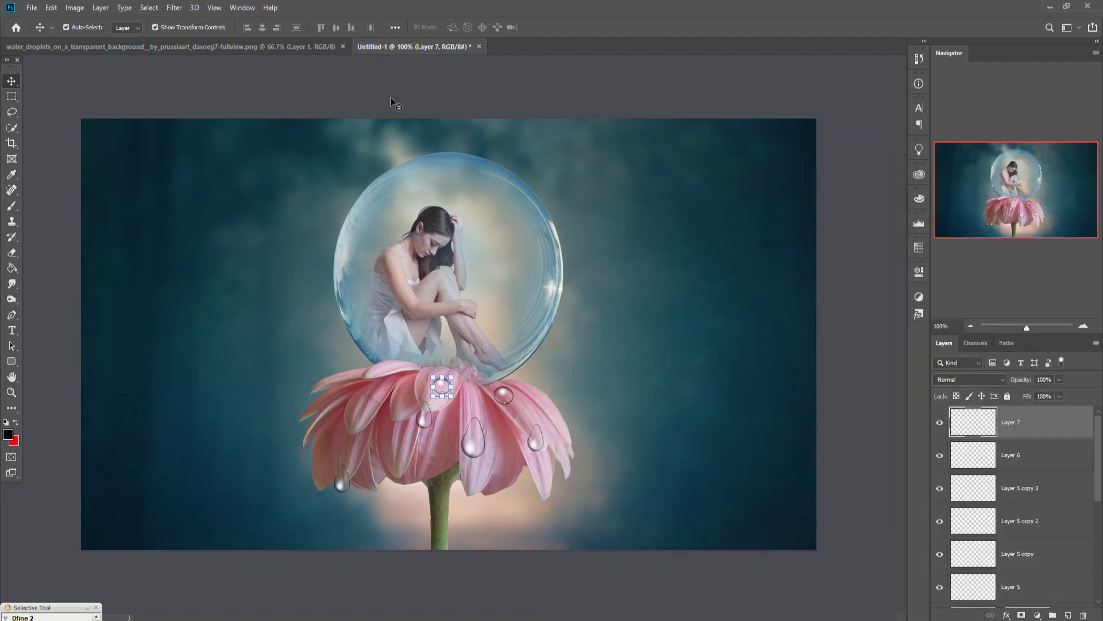
left_click(241, 46)
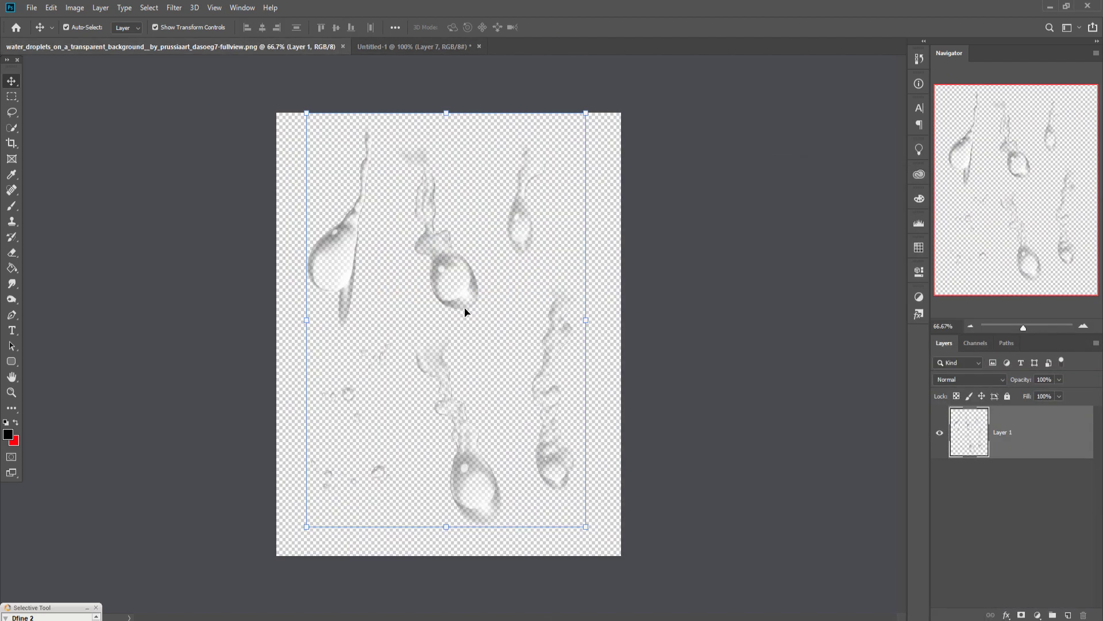
left_click(13, 113)
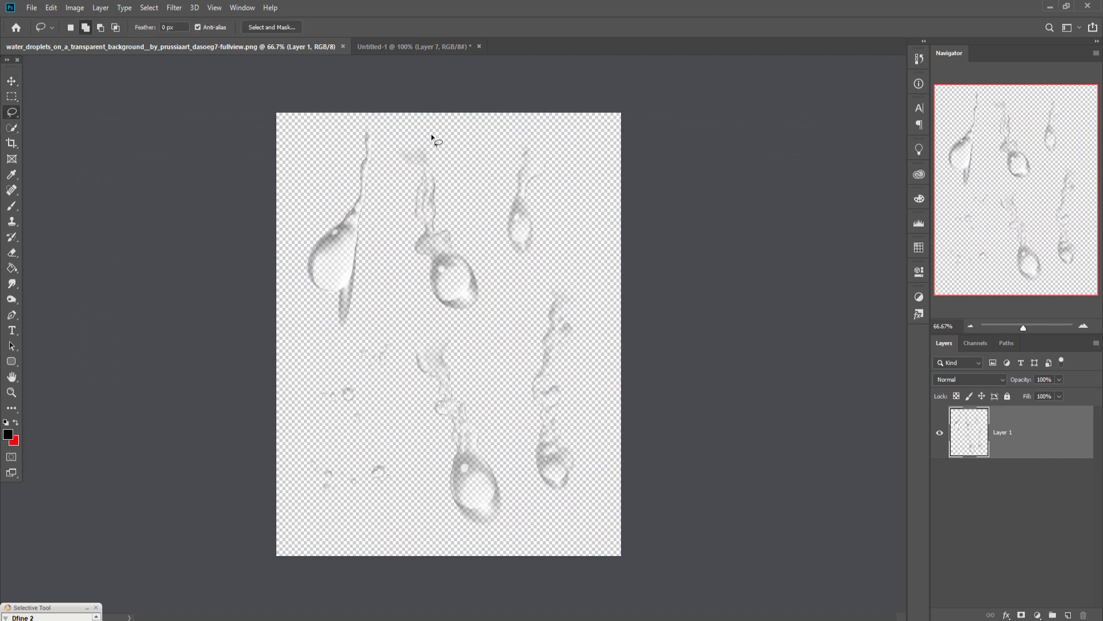
mouse_move(431, 136)
left_mouse_down()
mouse_move(399, 161)
mouse_move(395, 216)
left_mouse_up()
mouse_move(497, 248)
left_mouse_down()
mouse_move(459, 148)
mouse_move(443, 130)
left_mouse_up()
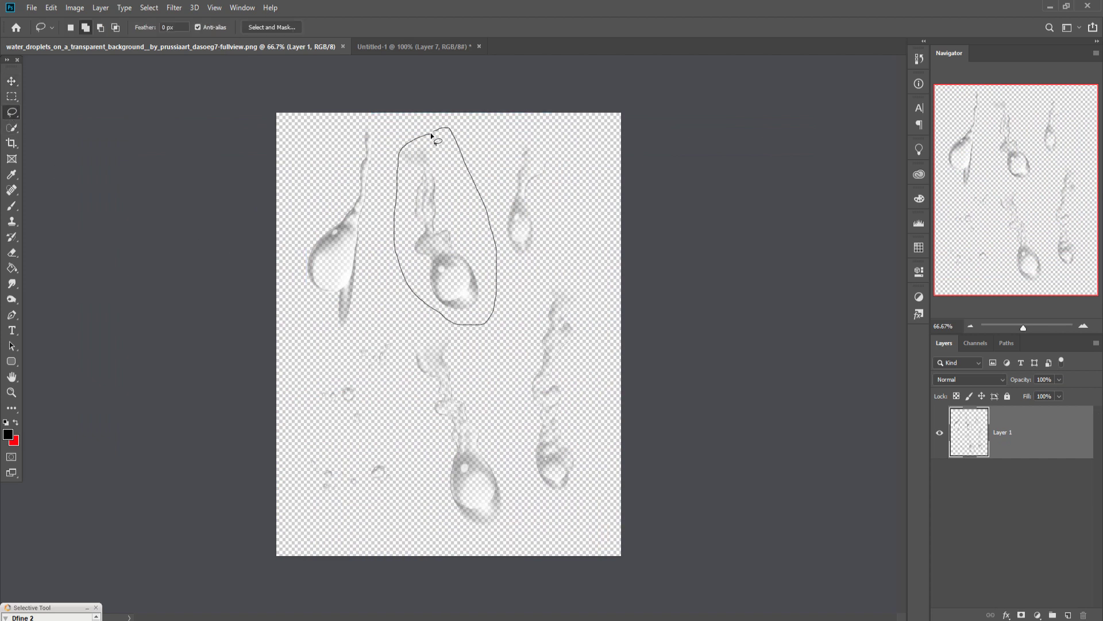
- Copy the selected trickling drop into the composite, scaled to about 28% and placed on the flower's far-right petal
key("v")
left_click_drag(213, 46, 781, 127)
mouse_move(783, 302)
left_mouse_down()
mouse_move(759, 336)
mouse_move(559, 401)
left_mouse_up()
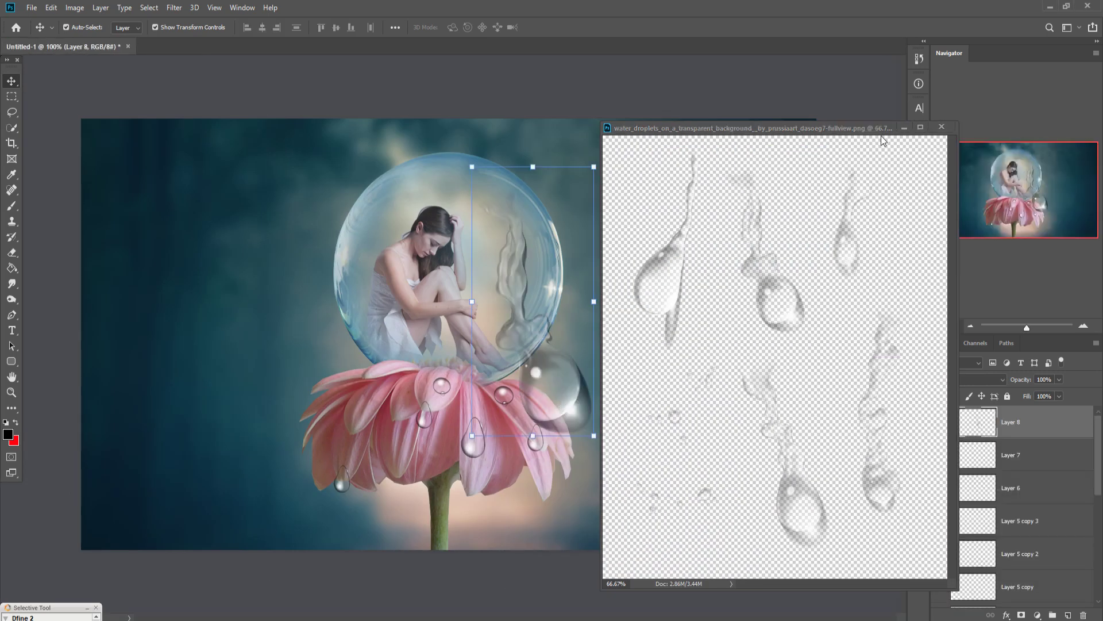
left_click(908, 125)
left_click_drag(597, 170, 509, 364)
left_click_drag(493, 426, 563, 457)
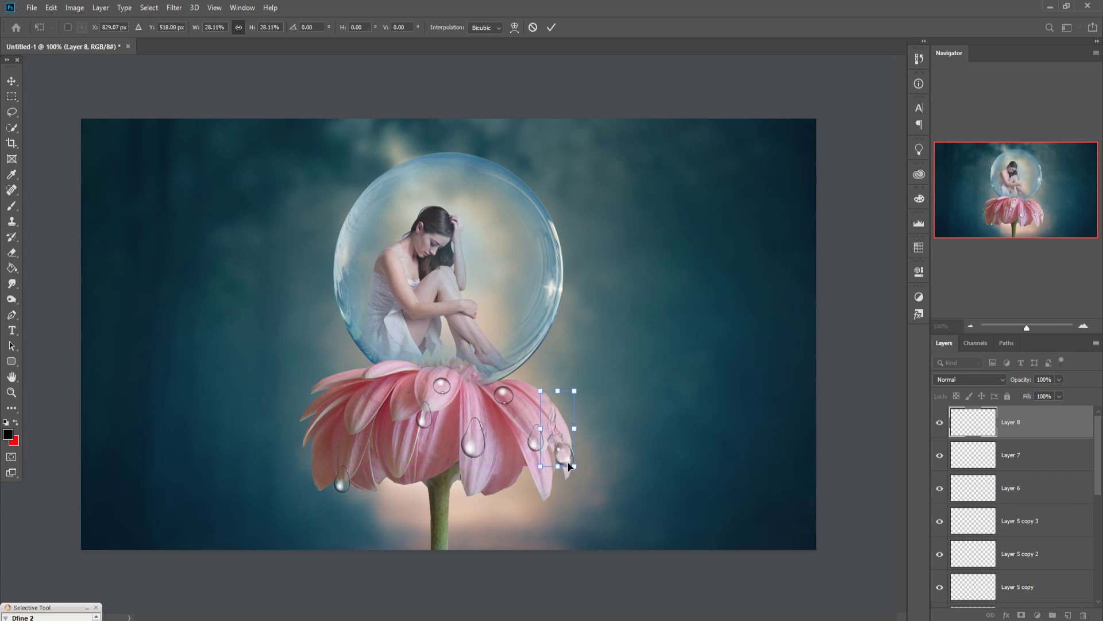
left_click(552, 28)
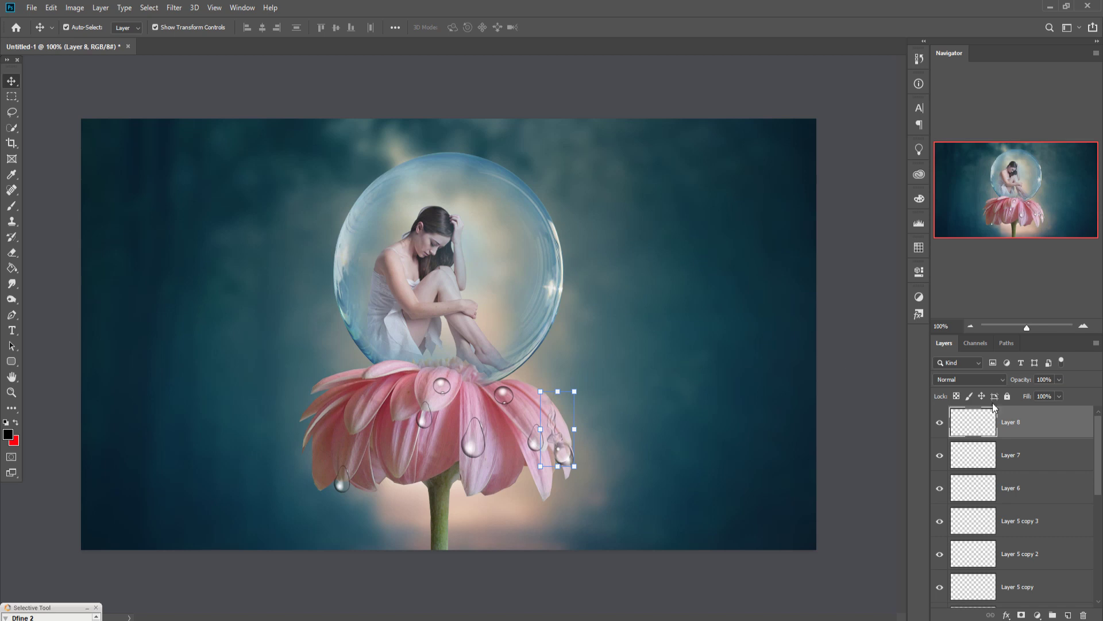
- Duplicate the trickling drop layer and hang the copy, rotated about 13.7°, from the lower right petal's tip
right_click(1016, 431)
left_click(880, 179)
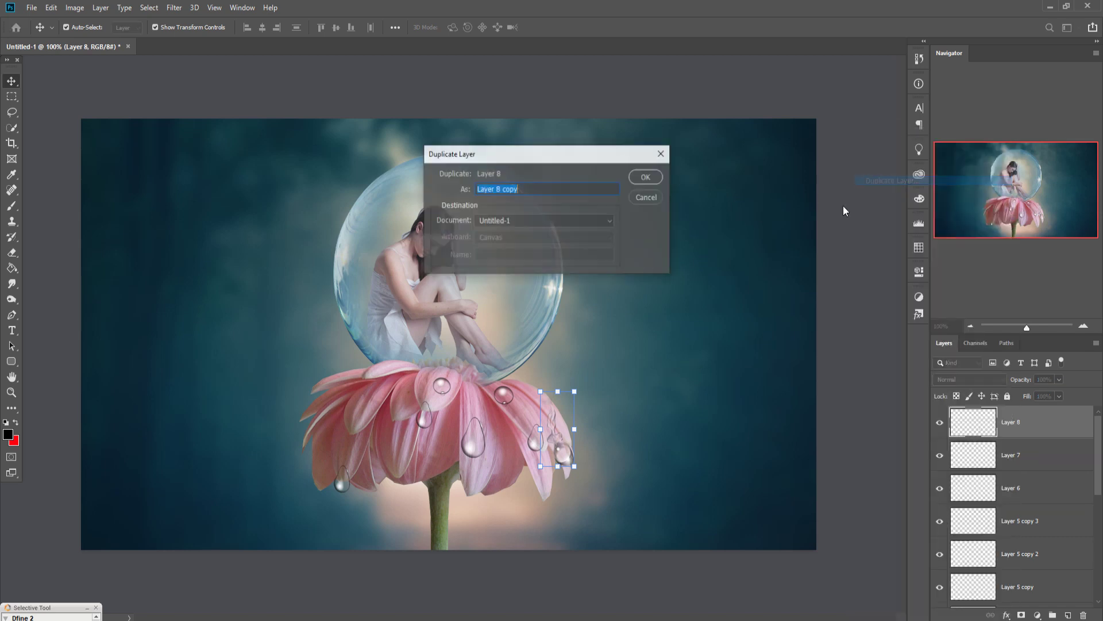
left_click(646, 177)
left_click_drag(562, 457, 553, 532)
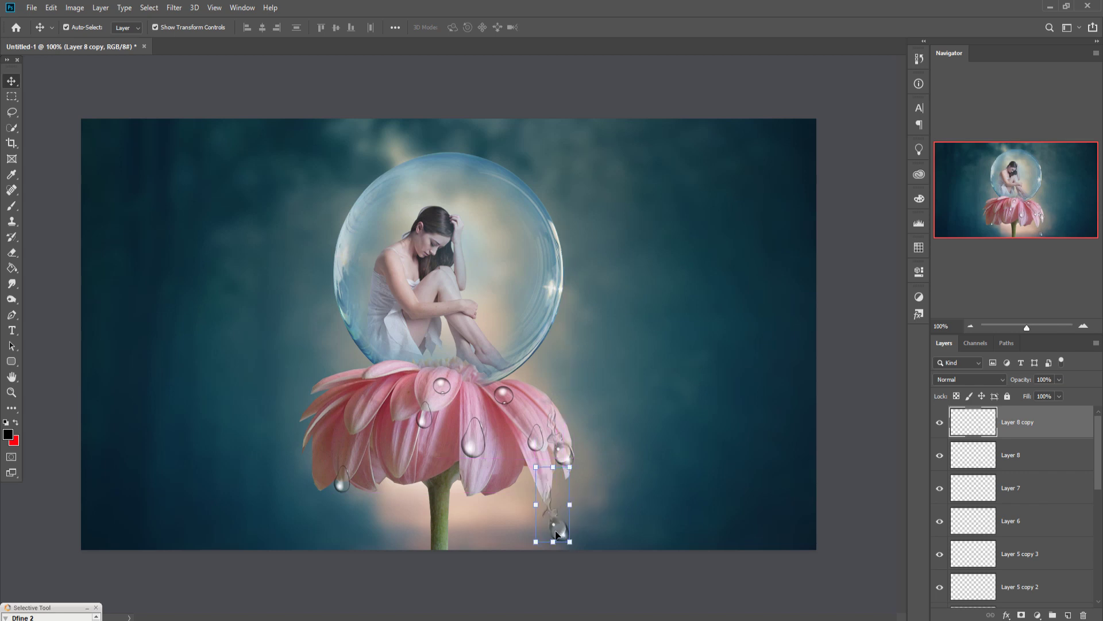
key("ctrl+t")
left_click_drag(584, 467, 590, 472)
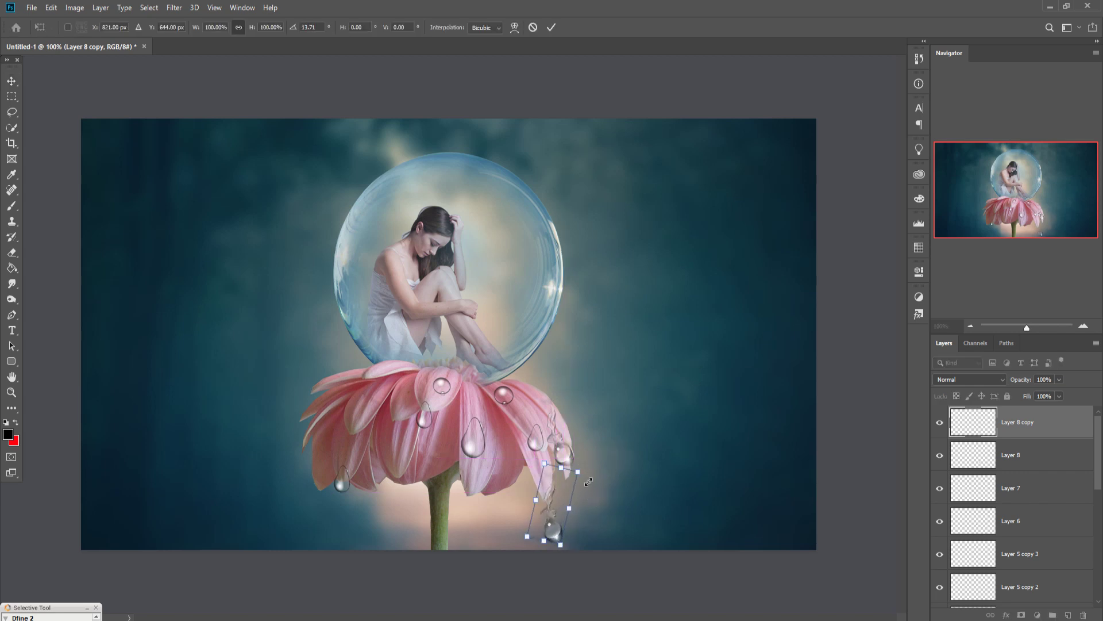
left_click_drag(559, 532, 556, 520)
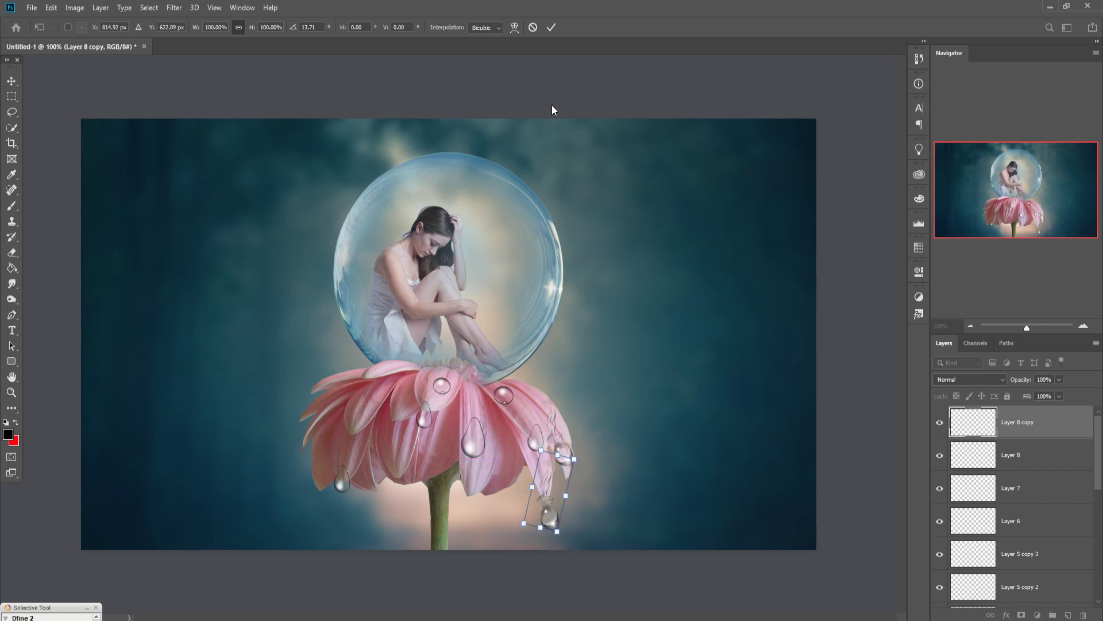
left_click(550, 28)
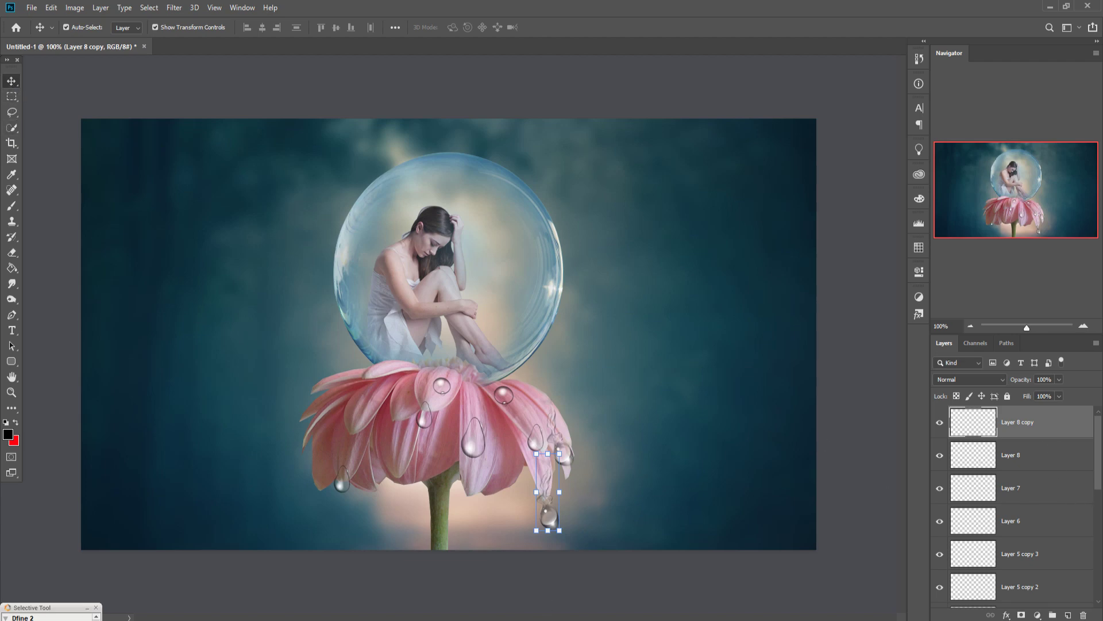
- Reopen the trickling-drops document, clear the old selection and lasso the lower middle drop with its trail
left_click(793, 578)
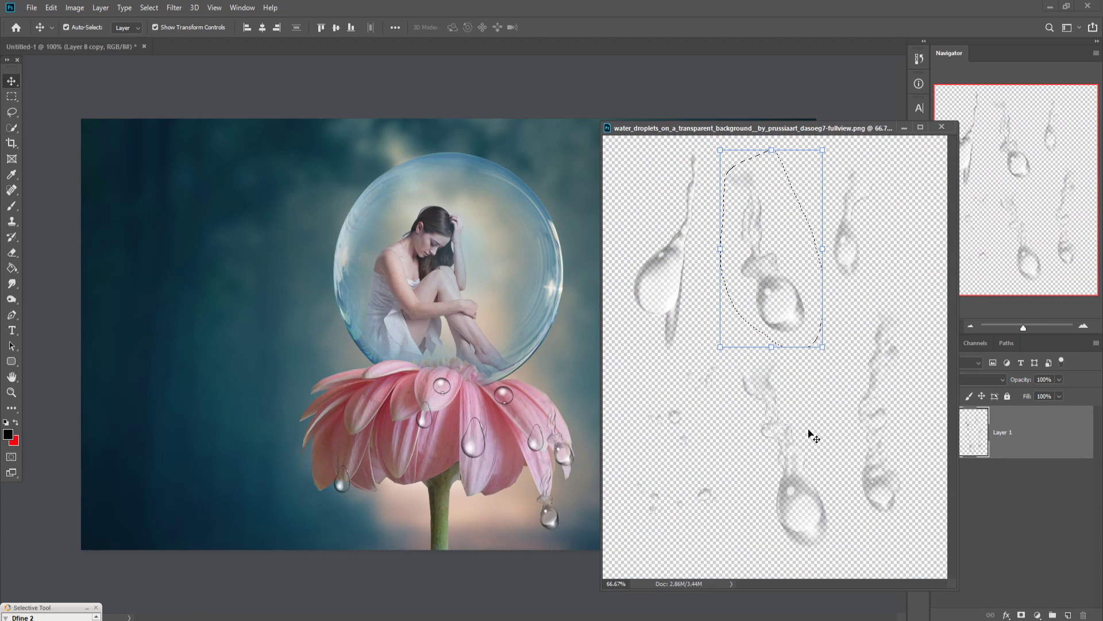
left_click(11, 113)
left_click(149, 8)
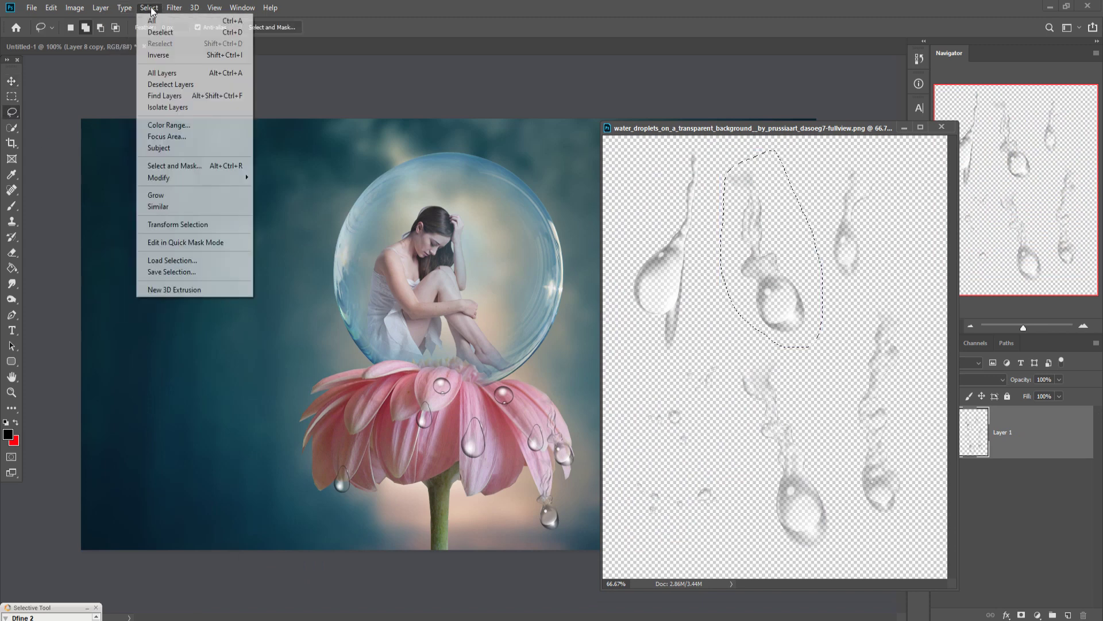
left_click(161, 32)
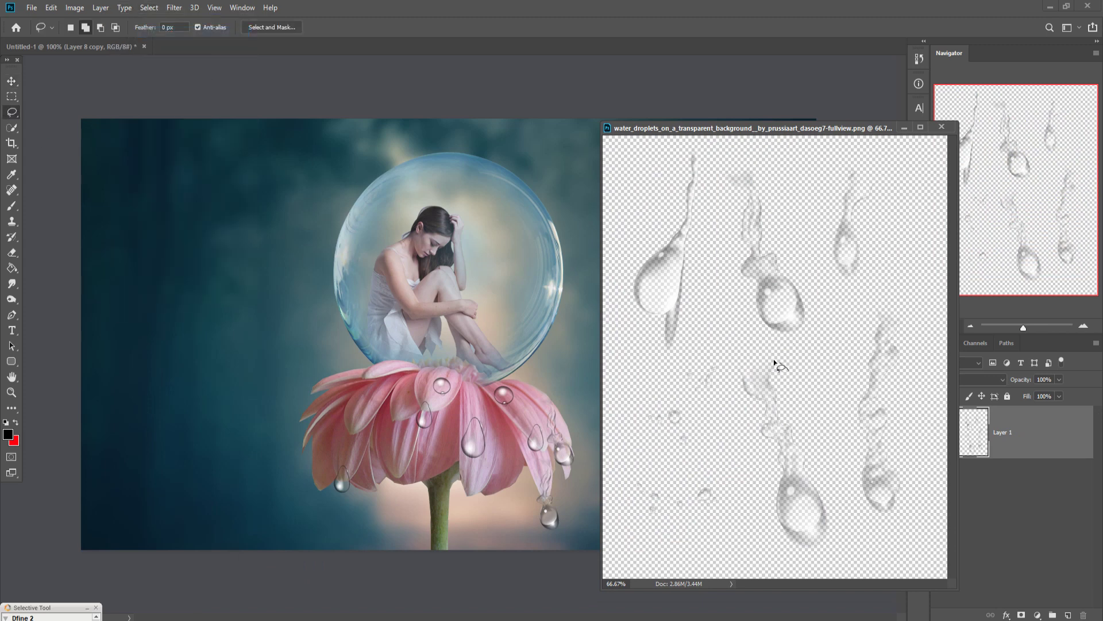
mouse_move(787, 371)
left_mouse_down()
mouse_move(751, 361)
mouse_move(738, 382)
left_mouse_up()
mouse_move(843, 550)
left_mouse_down()
mouse_move(856, 515)
mouse_move(812, 411)
left_mouse_up()
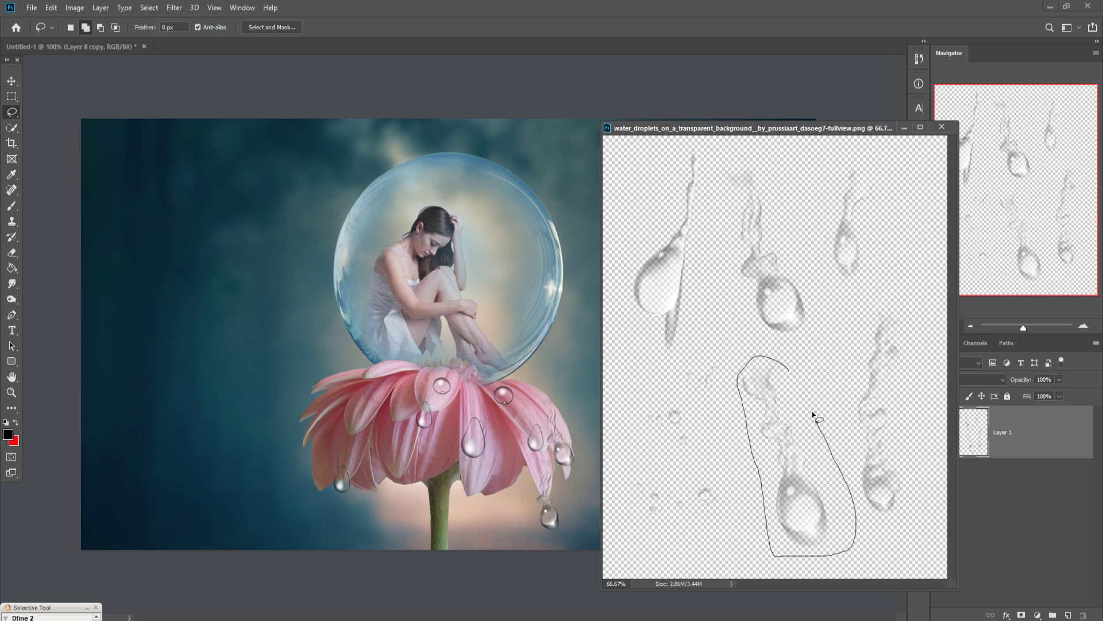
left_click_drag(788, 366, 789, 369)
- Copy the selected drop into the composite and shrink it to fit just inside the bubble's upper right edge
left_click(11, 81)
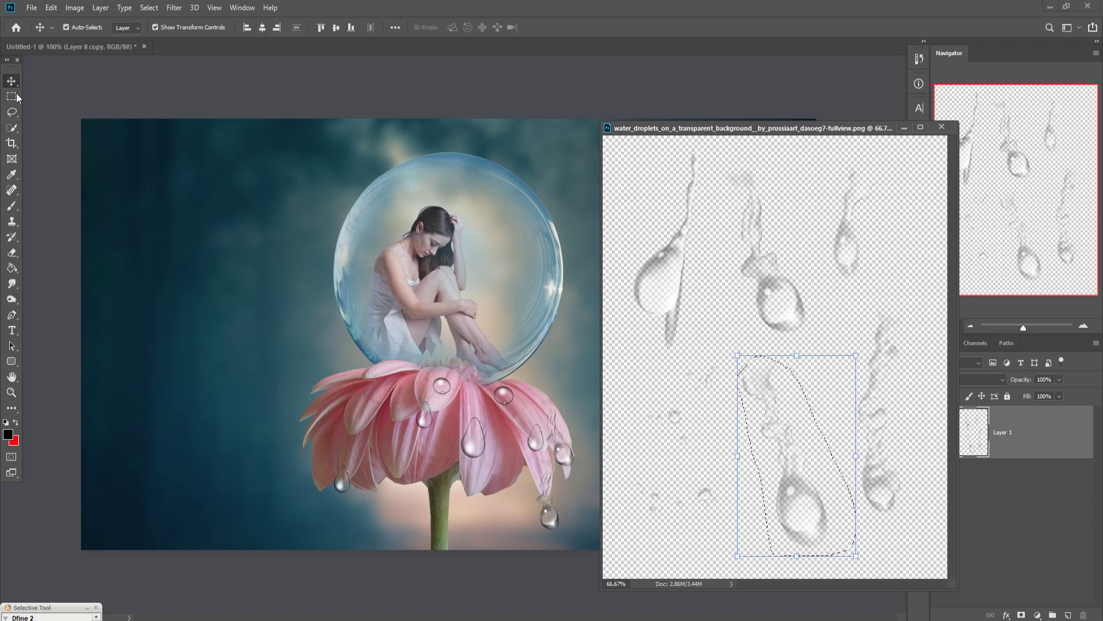
mouse_move(809, 509)
left_mouse_down()
mouse_move(727, 459)
mouse_move(523, 270)
left_mouse_up()
left_click(904, 127)
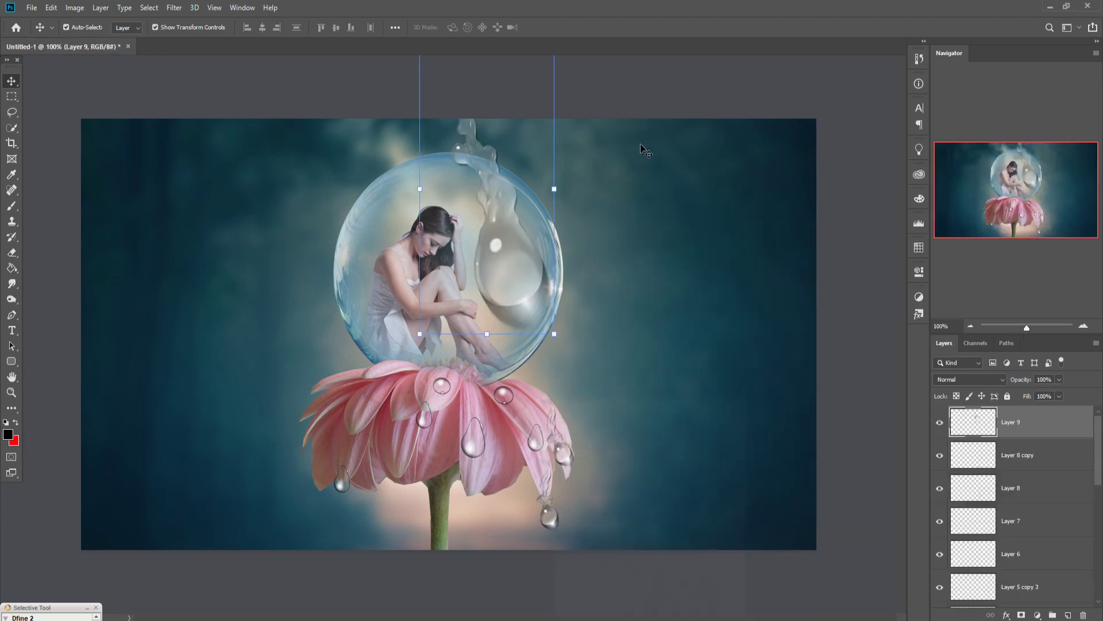
left_click_drag(554, 190, 532, 227)
left_click(551, 27)
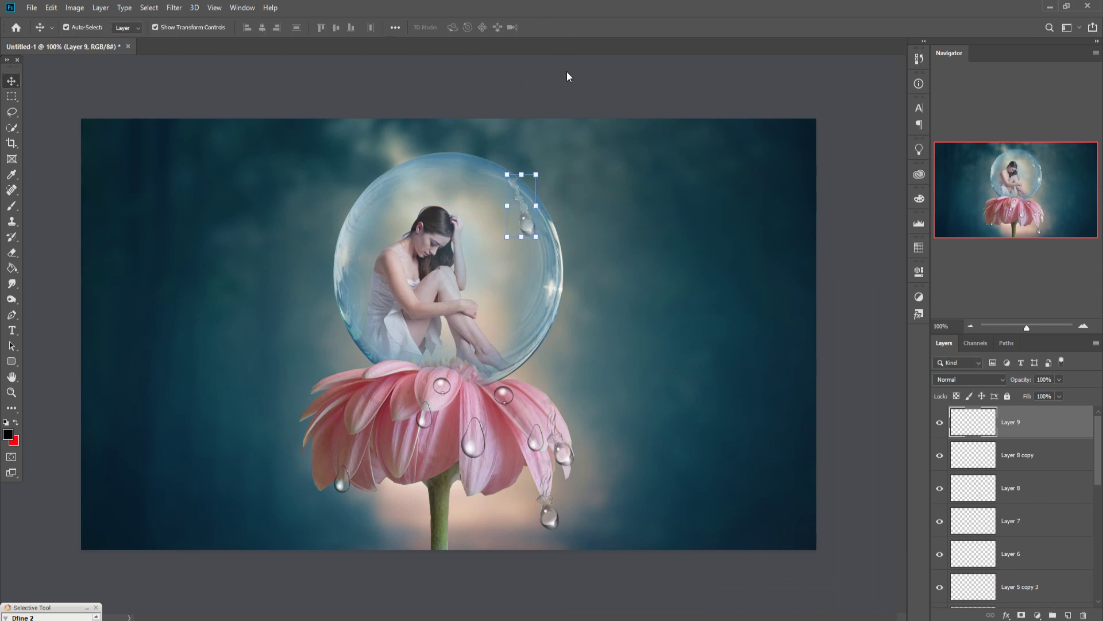
- Duplicate the bubble's drop layer and place the copy, rotated about 20°, lower along the bubble's right edge
right_click(1063, 430)
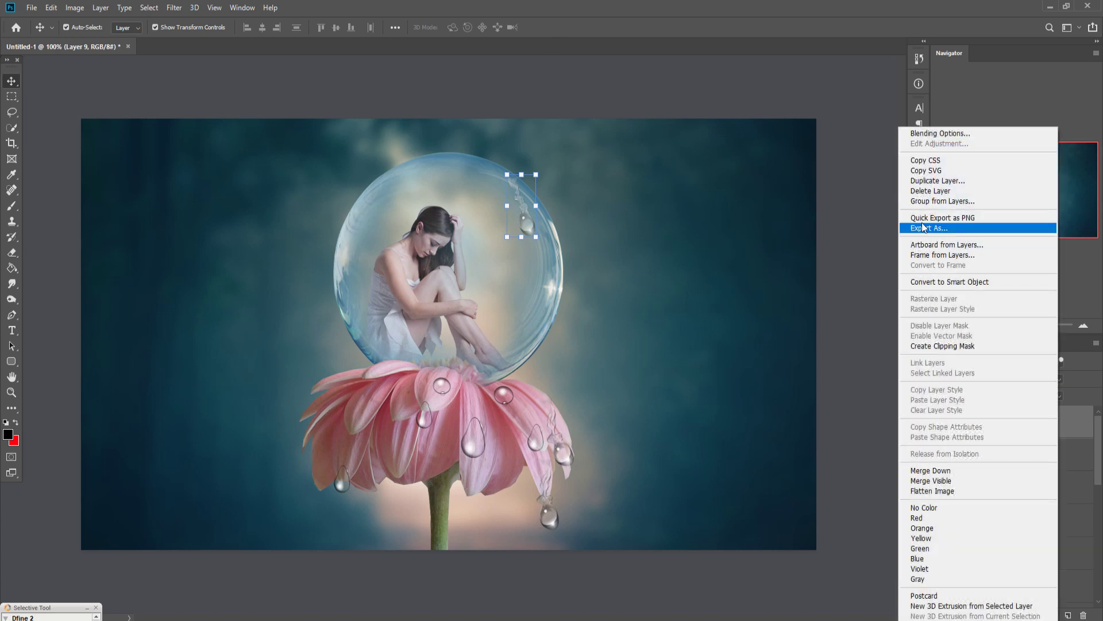
left_click(938, 180)
left_click(647, 177)
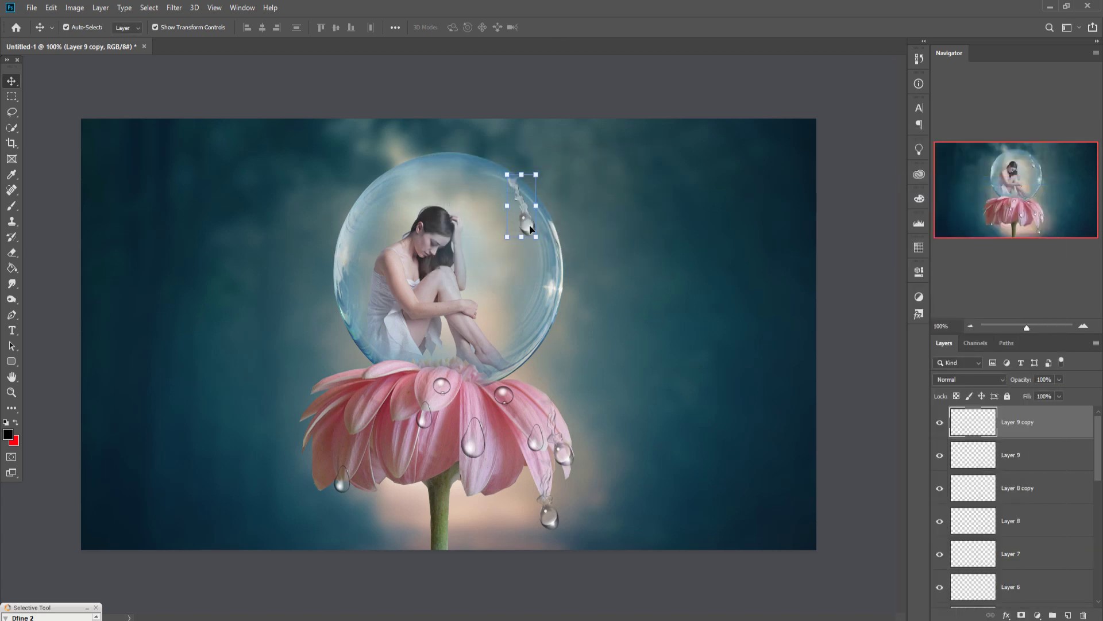
left_click_drag(530, 228, 533, 327)
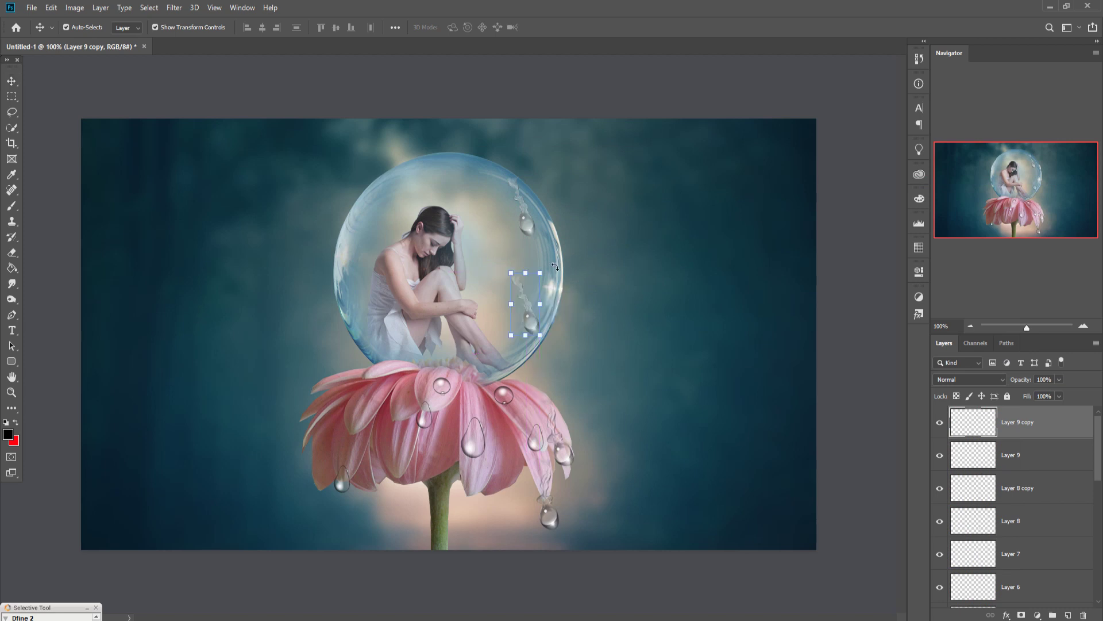
left_click_drag(555, 266, 566, 275)
left_click_drag(528, 313, 552, 304)
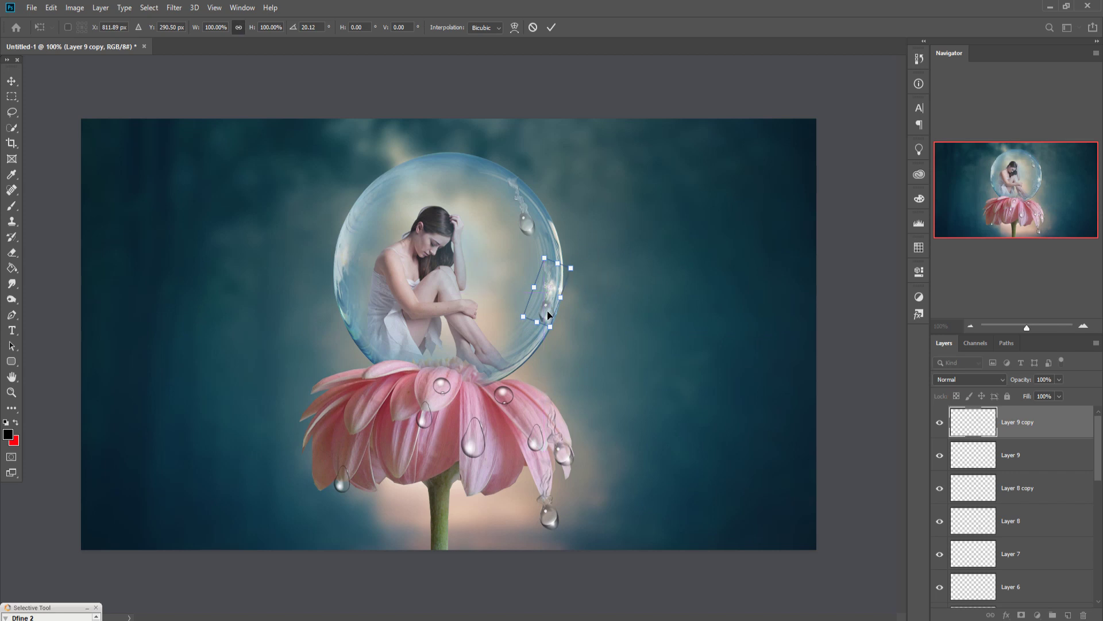
left_click(551, 27)
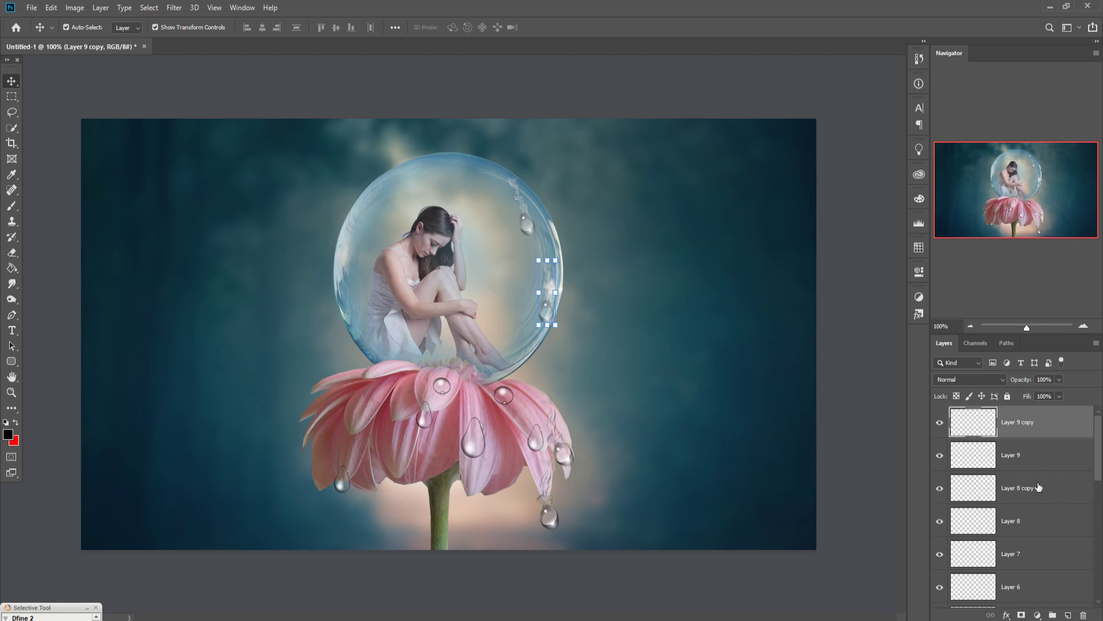
- Add a layer mask to Layer 9 and fade the top of its water trail with a soft black brush at 26% opacity
left_click(1030, 455)
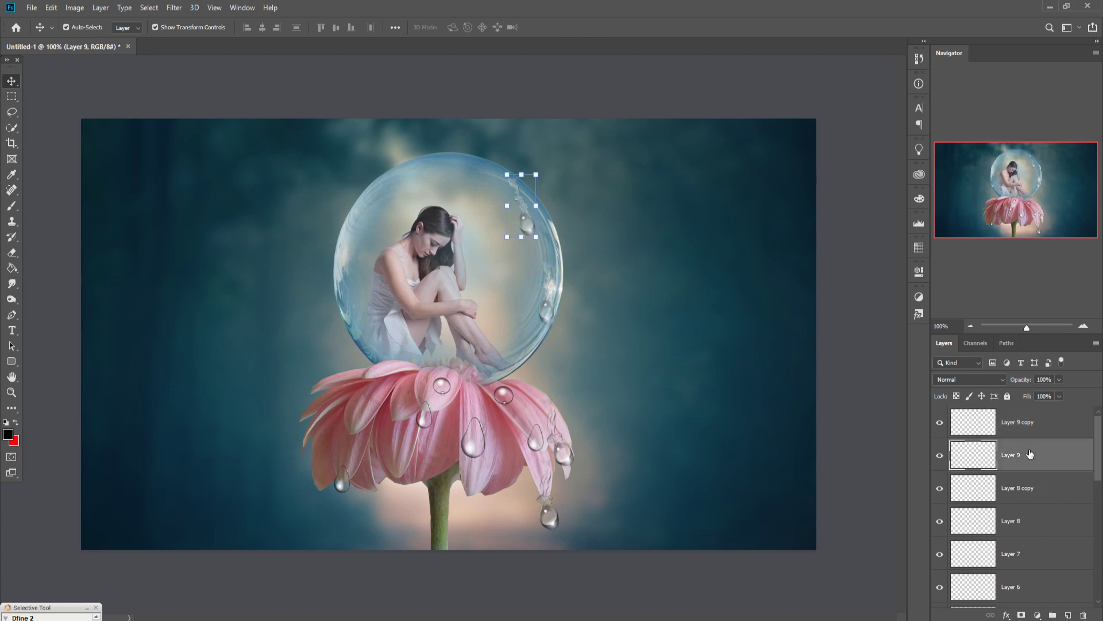
left_click(1023, 615)
left_click(12, 205)
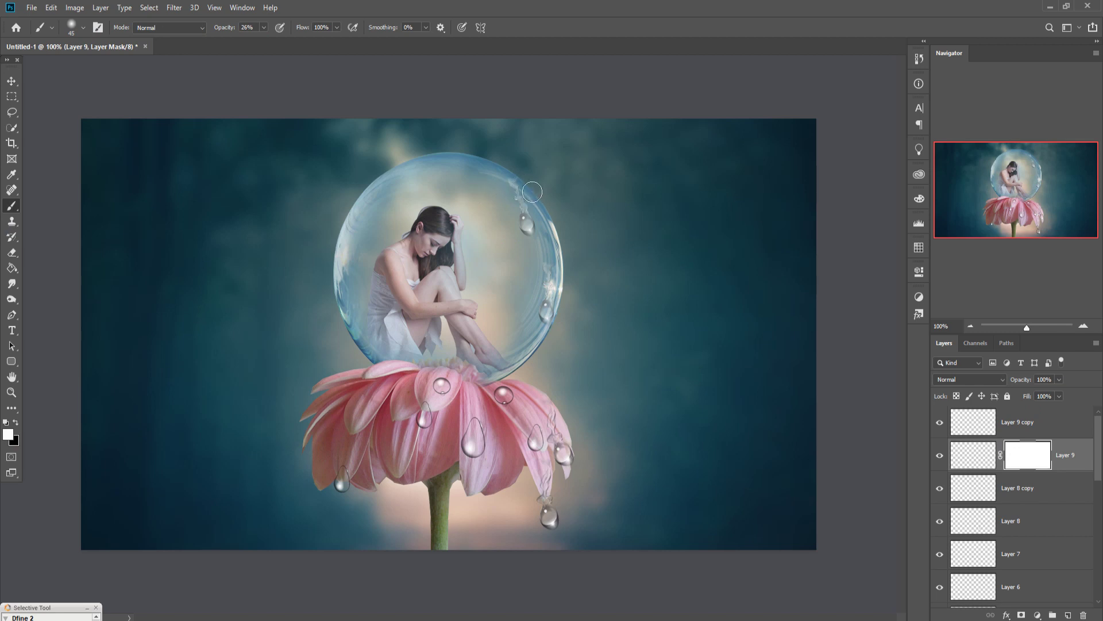
left_click(15, 421)
left_click_drag(521, 185, 521, 189)
left_click(12, 81)
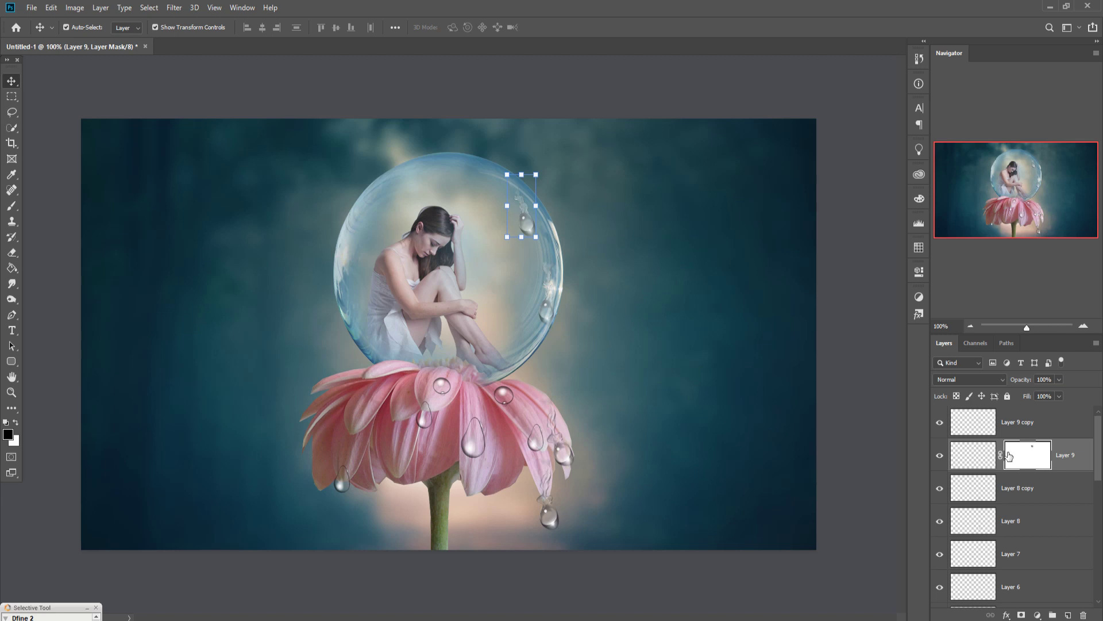
- Apply a Camera Raw filter to the woman's layer with saturation +17 and temperature -6
scroll(1009, 456, "down", 5)
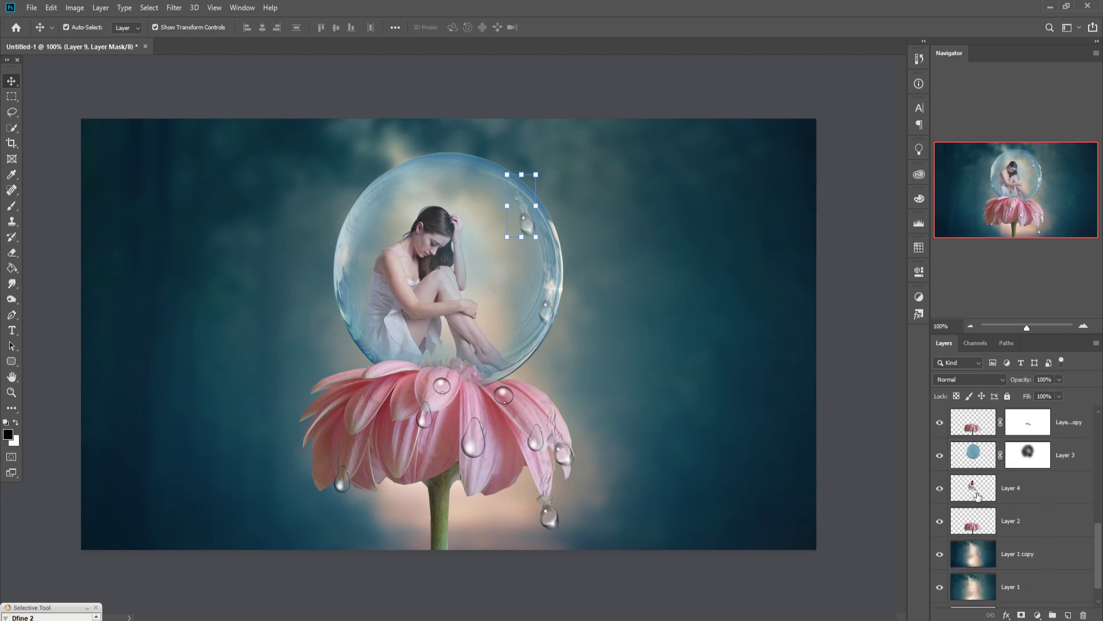
left_click(977, 496)
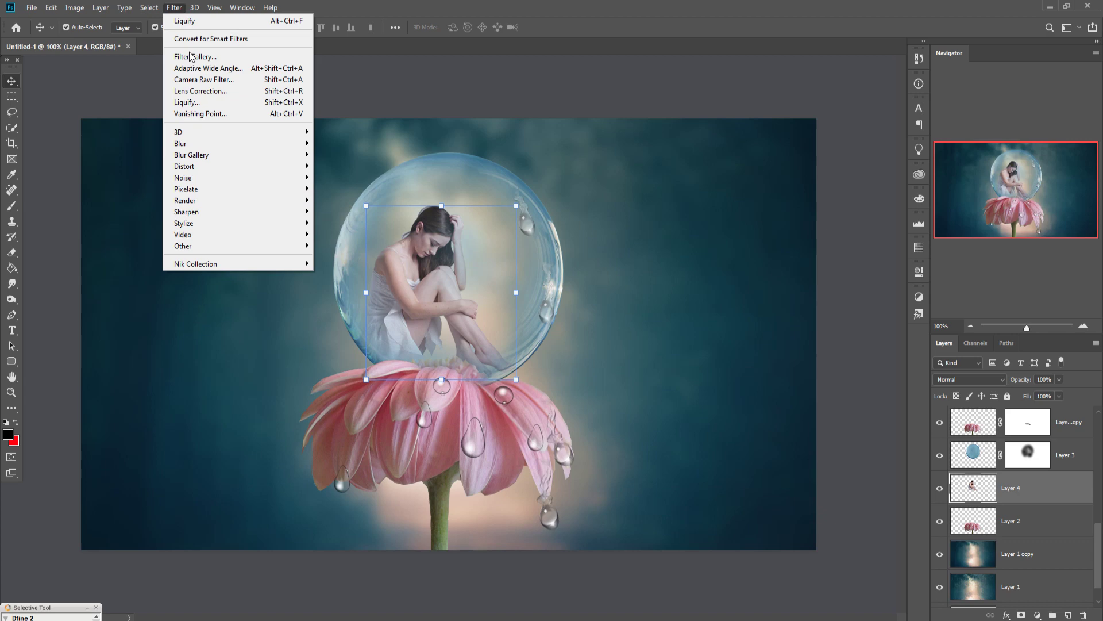
left_click(204, 80)
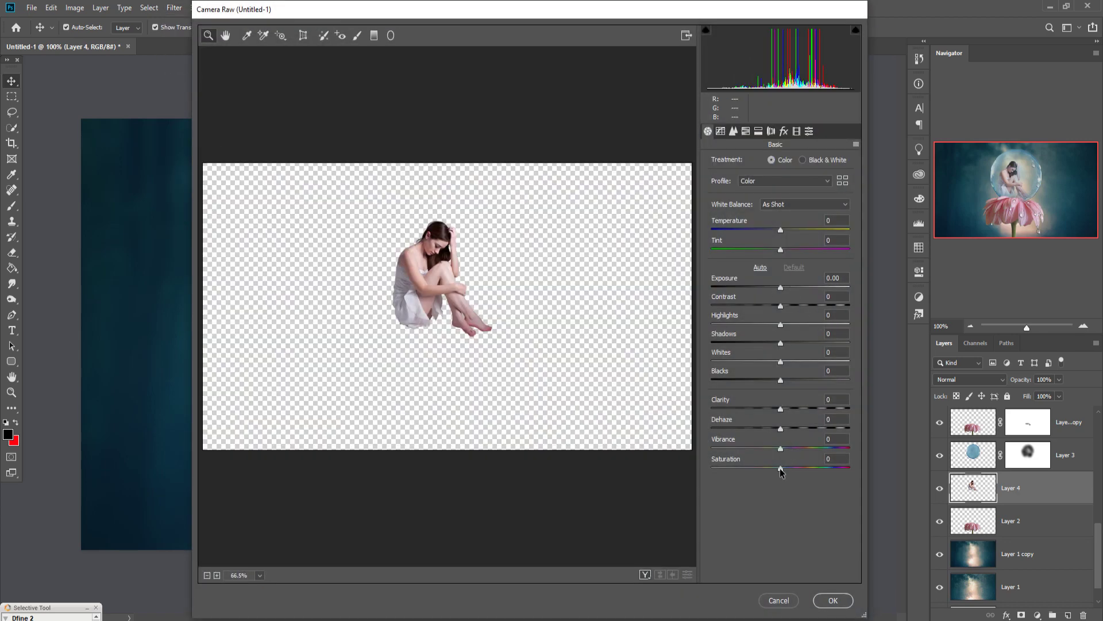
left_click_drag(780, 469, 792, 471)
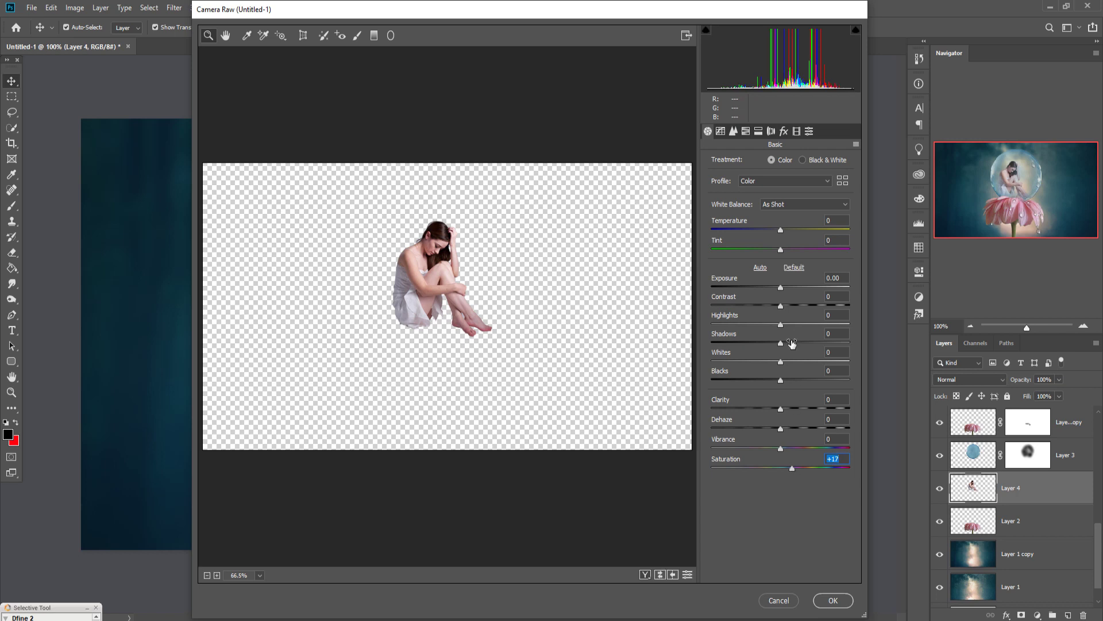
left_click_drag(781, 233, 777, 233)
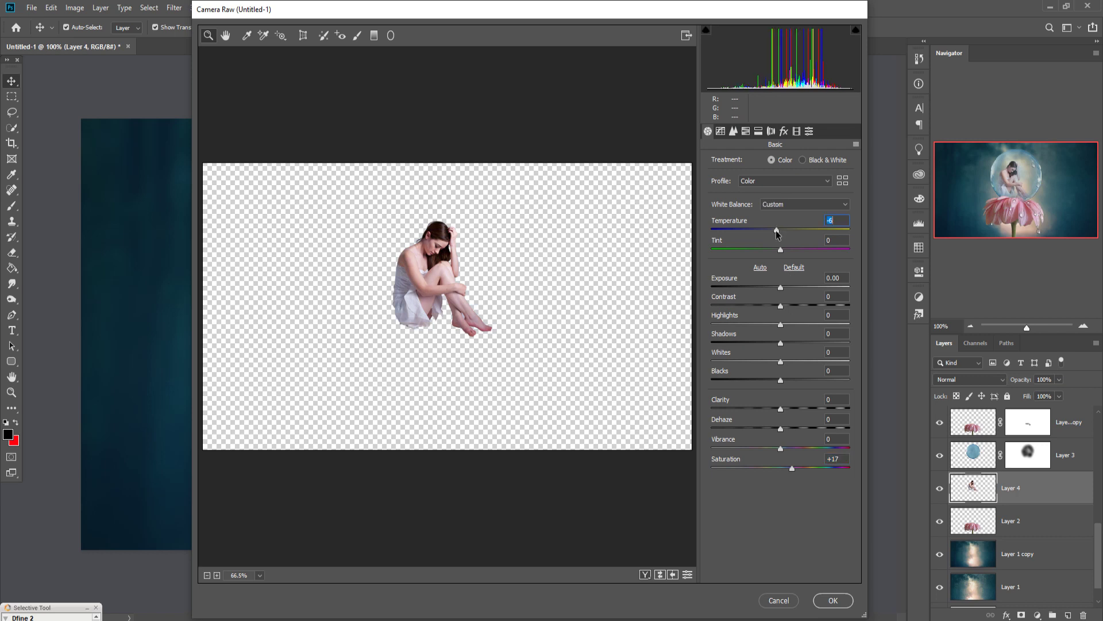
left_click(833, 601)
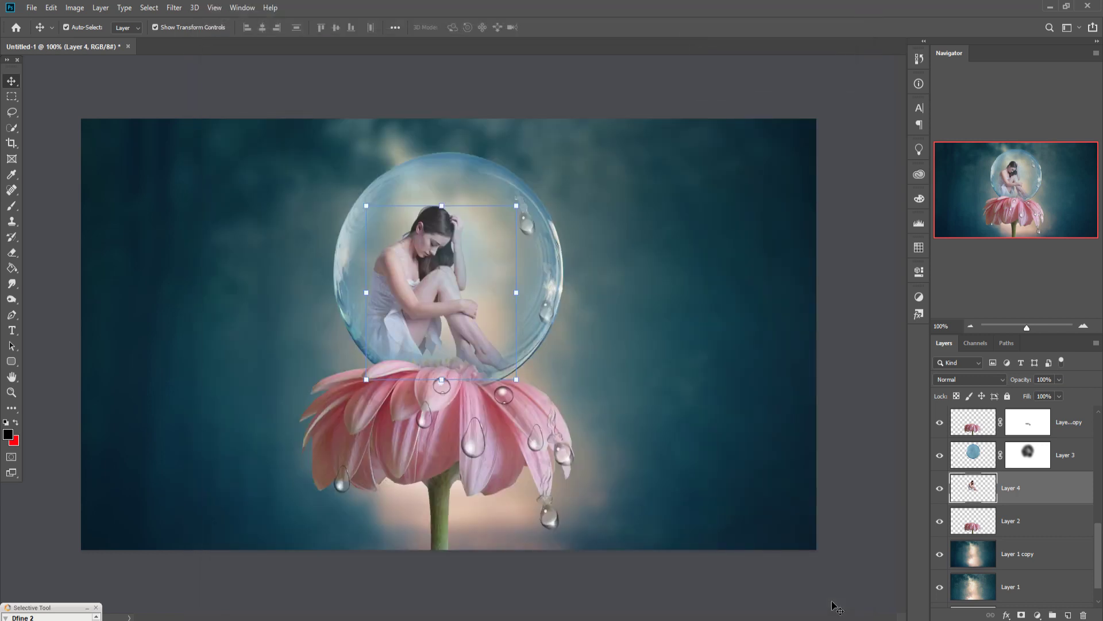
left_click(1066, 567)
left_click(1043, 491)
right_click(1043, 491)
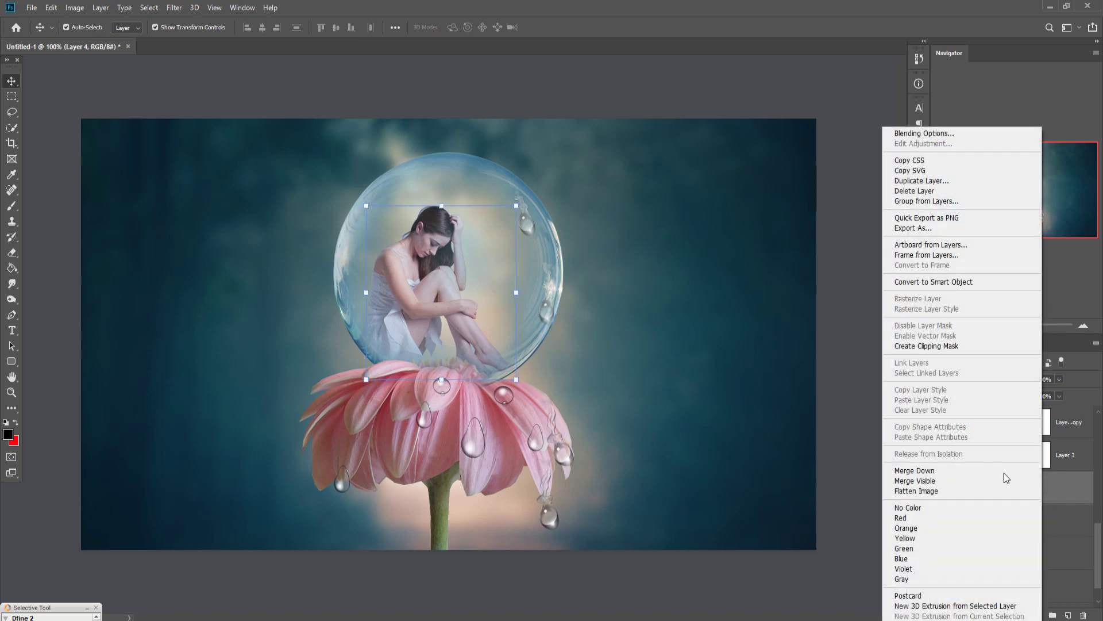
left_click(1059, 492)
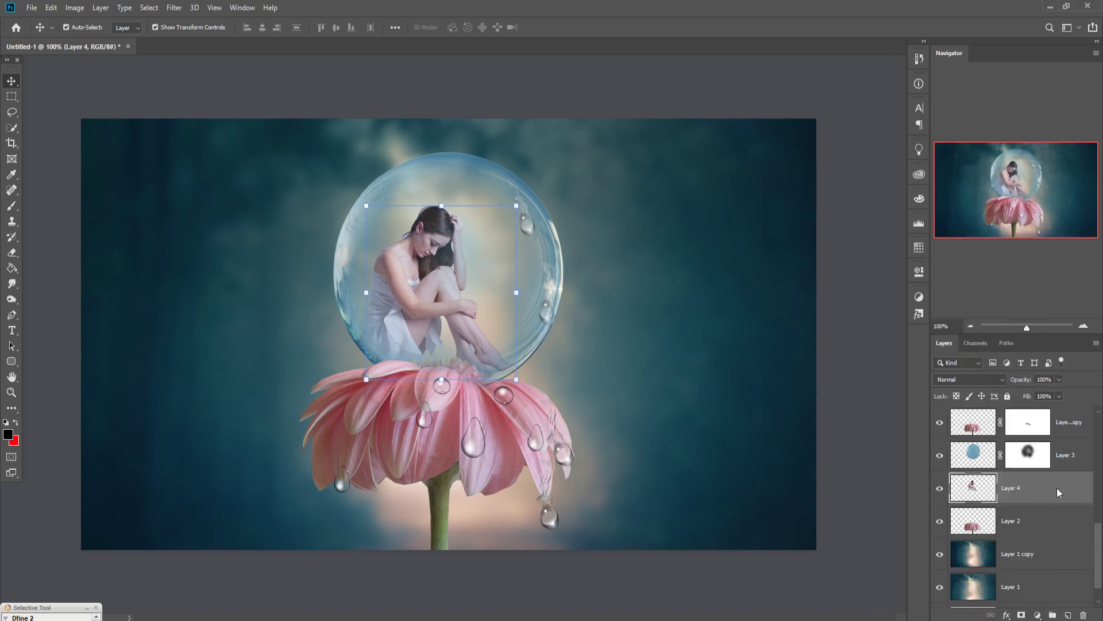
left_click(1037, 615)
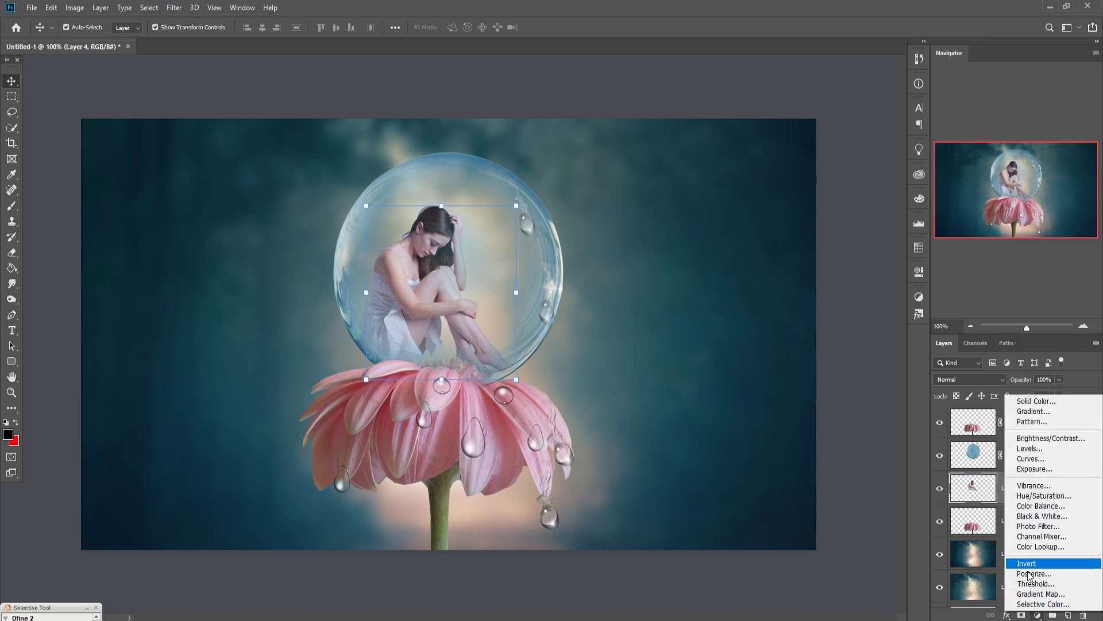
left_click(949, 553)
- Add a new layer directly above the woman's layer and set its blend mode to Overlay
left_click(1067, 615)
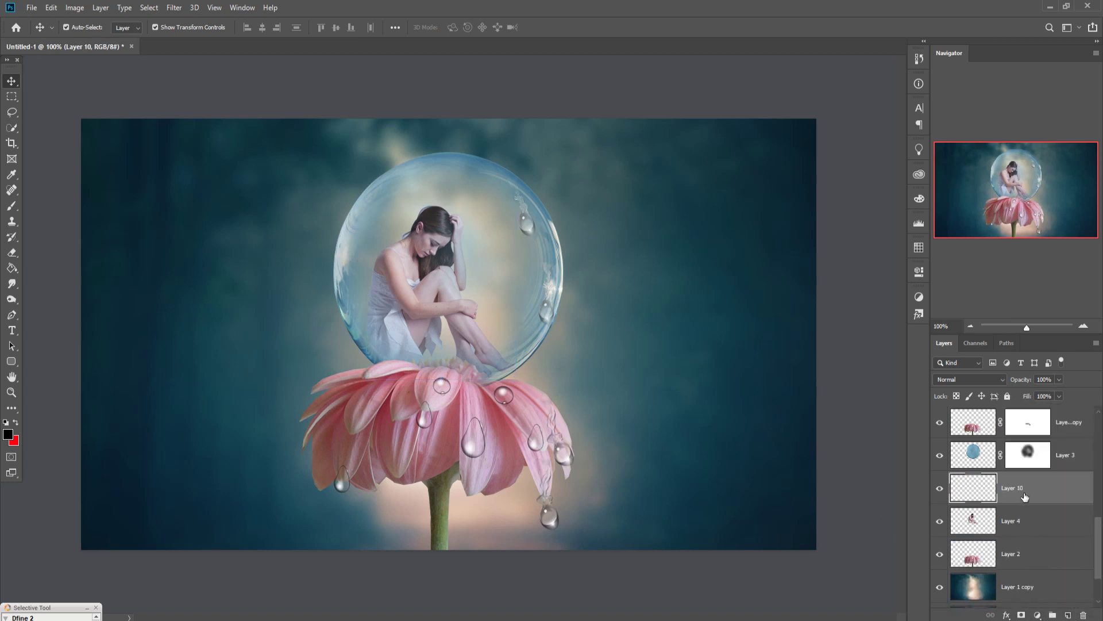
left_click(957, 379)
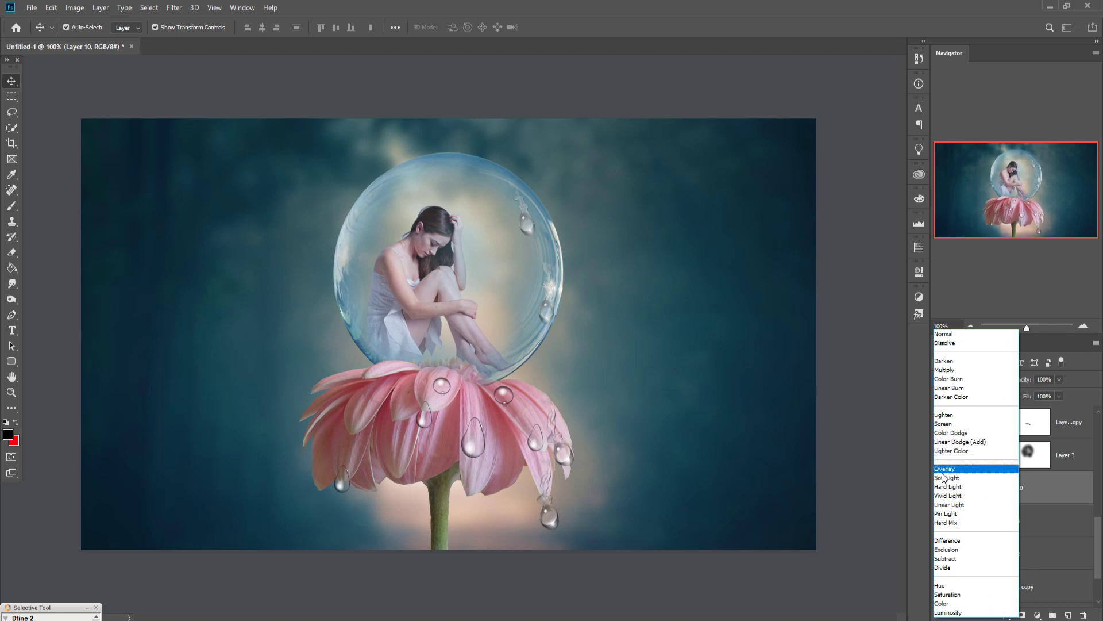
left_click(943, 470)
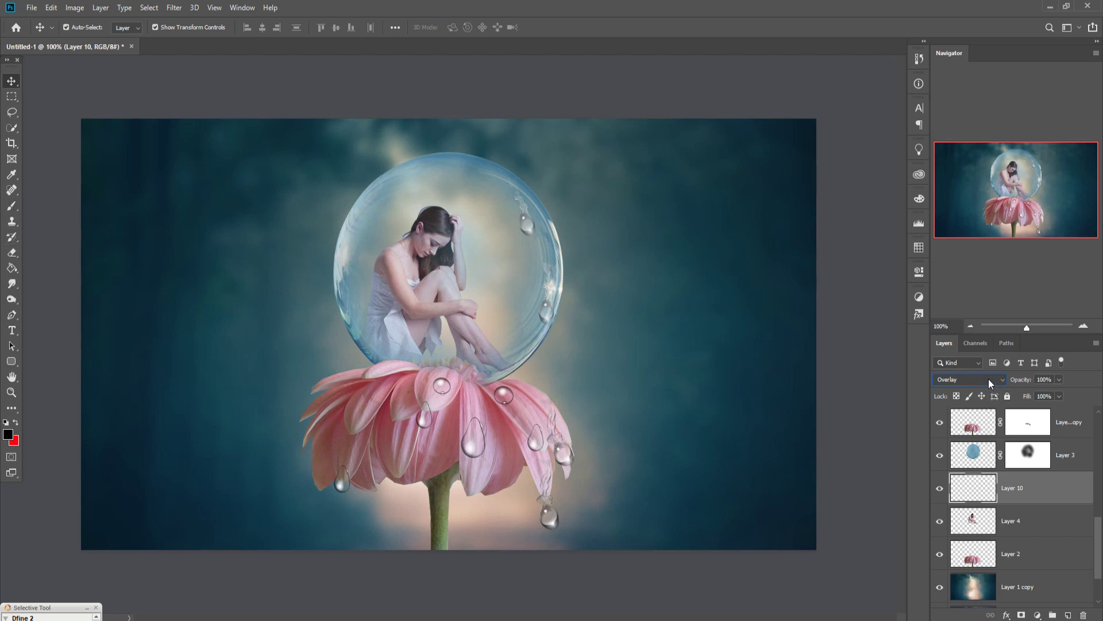
- Fill the new Overlay layer with 50% Gray
left_click(51, 7)
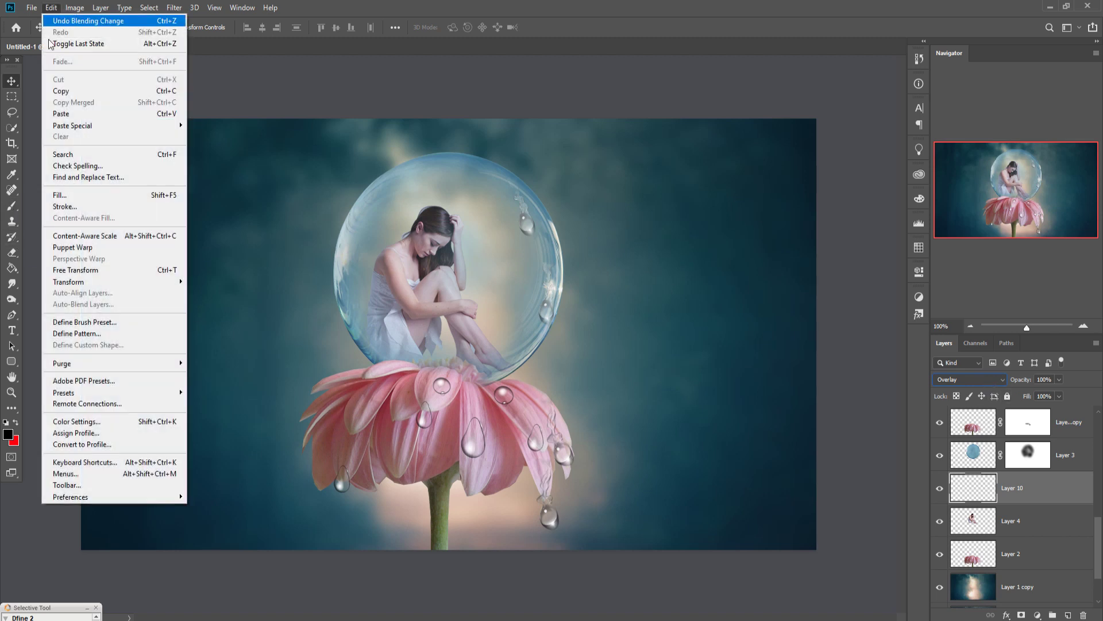
left_click(72, 196)
left_click(593, 171)
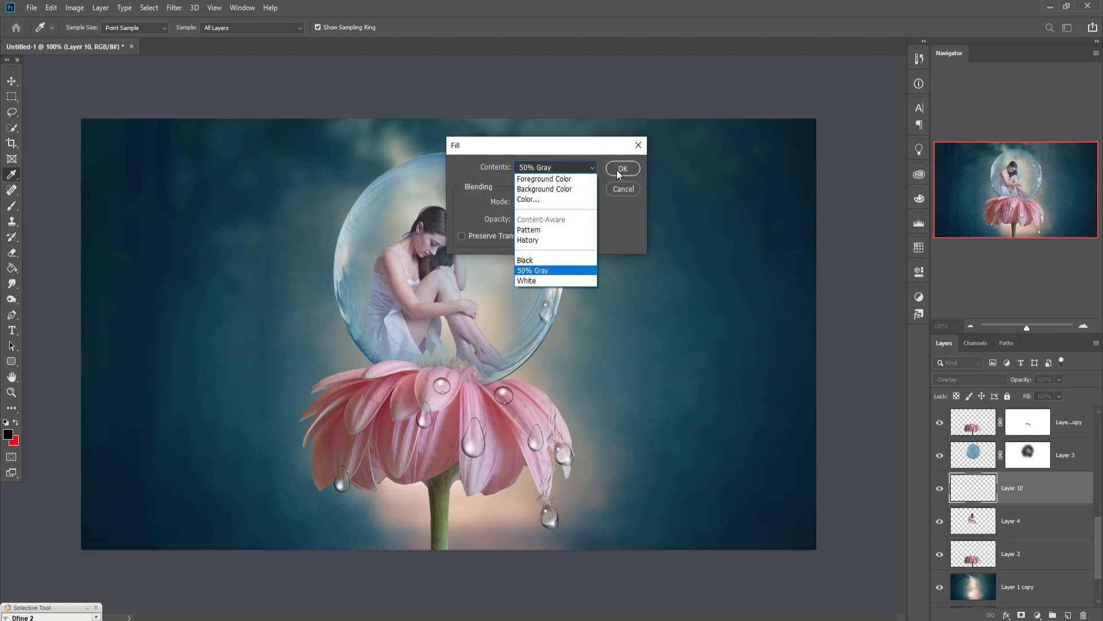
left_click(618, 170)
left_click(620, 170)
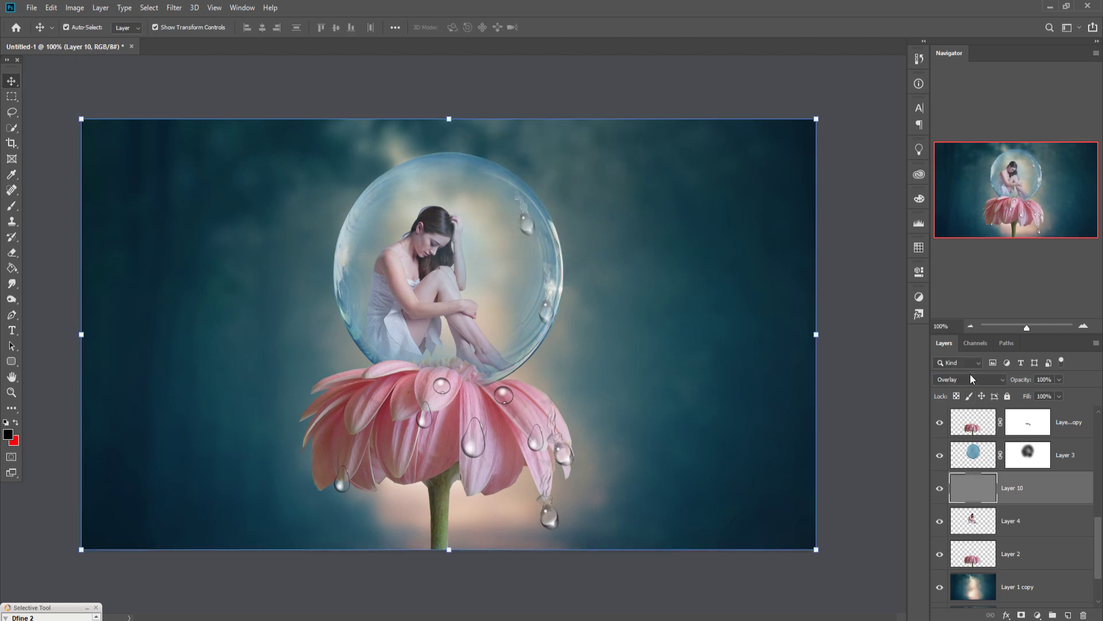
left_click(970, 378)
left_click(24, 351)
- Darken parts of the woman's body and legs on the gray layer using the Burn tool at 55% exposure, Midtones range
left_click_drag(11, 299, 42, 313)
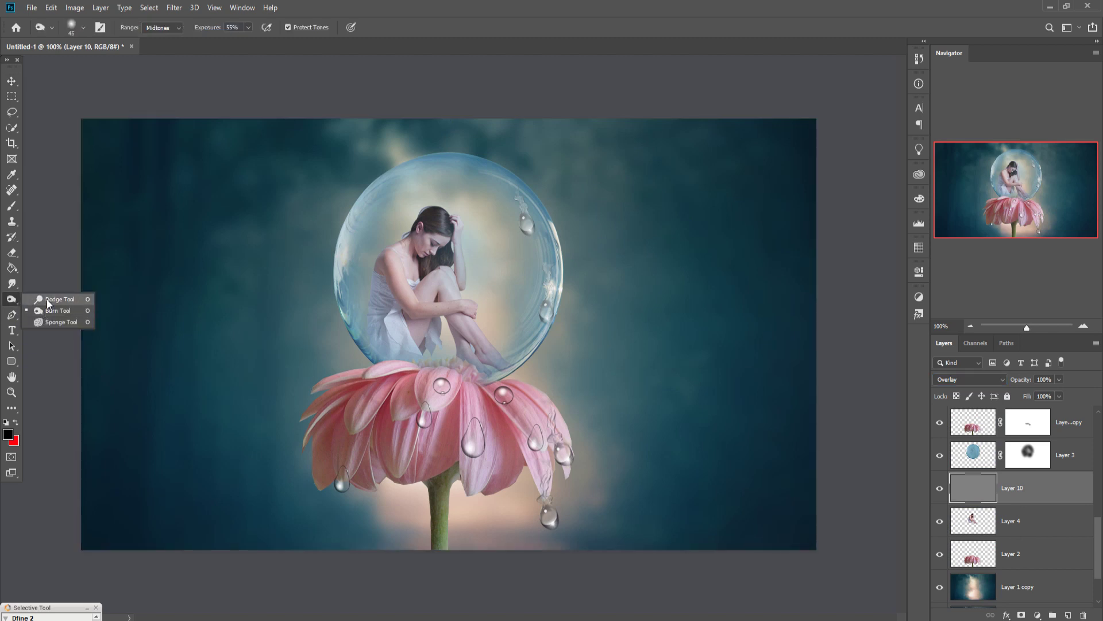
left_click(46, 308)
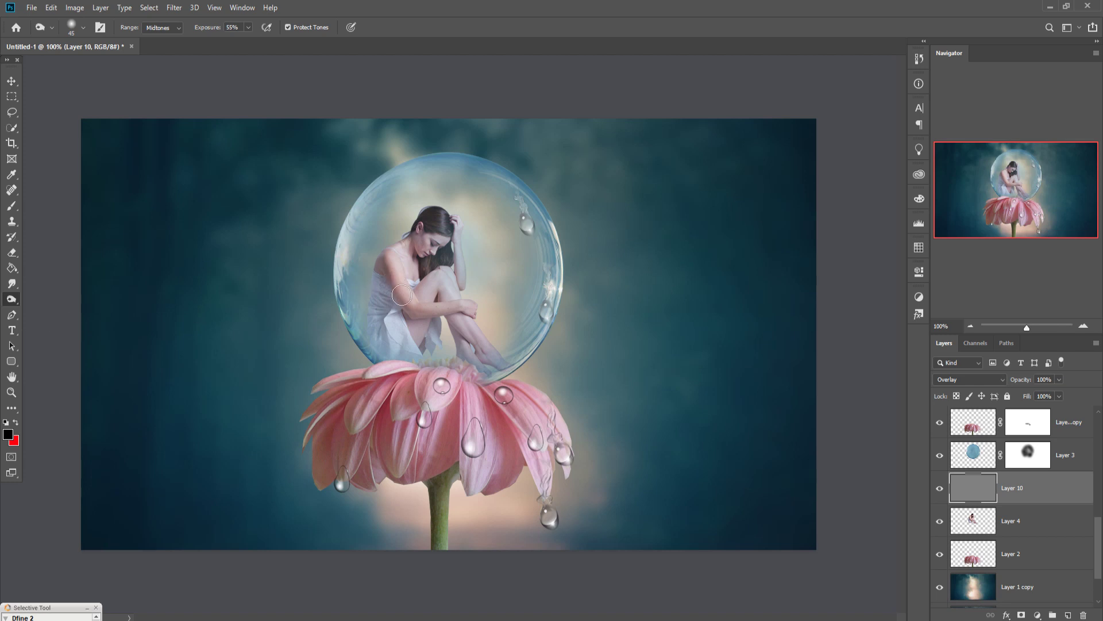
mouse_move(425, 323)
left_mouse_down()
mouse_move(462, 335)
mouse_move(484, 373)
left_mouse_up()
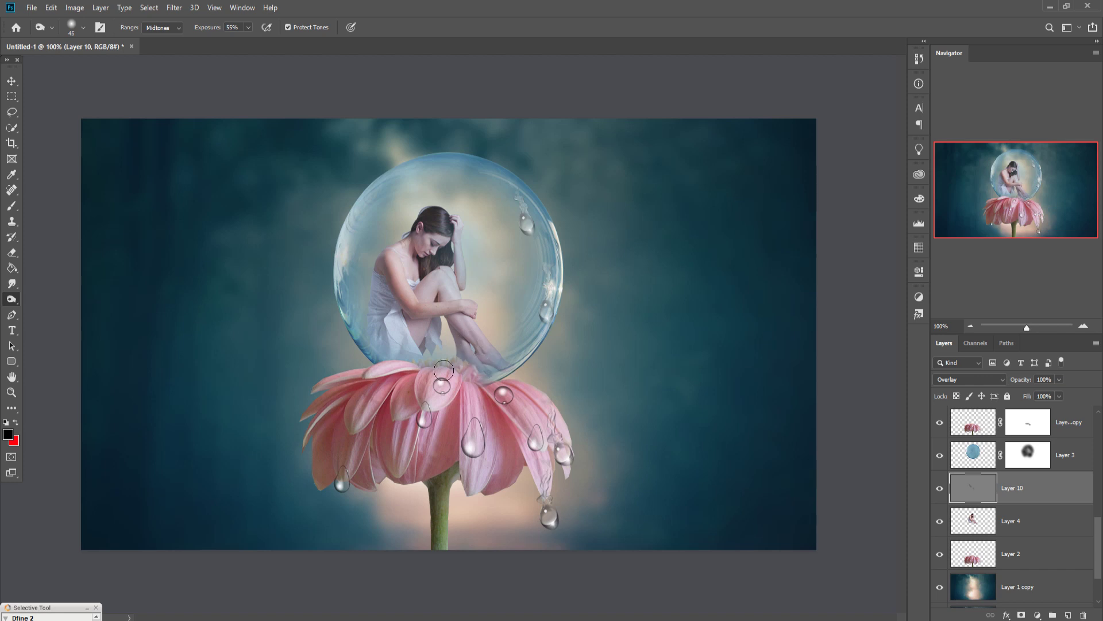
mouse_move(387, 290)
left_mouse_down()
mouse_move(375, 338)
mouse_move(382, 351)
mouse_move(390, 274)
left_mouse_up()
- Clip the gray Overlay layer to the woman's layer and burn further shading over her shoulder, arms and legs
right_click(1014, 477)
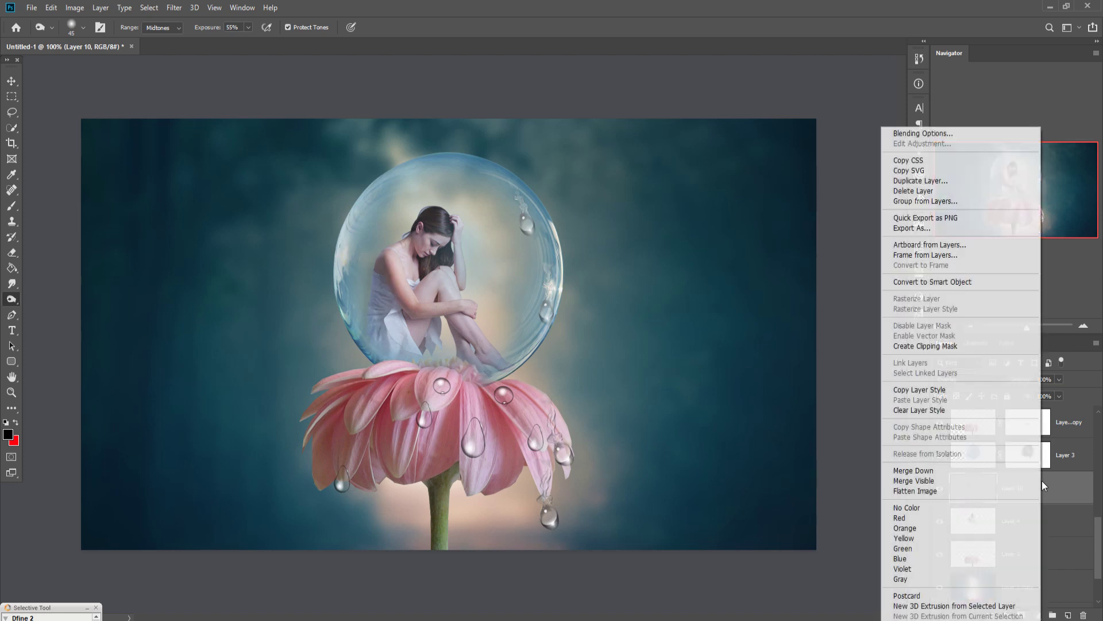
left_click(923, 347)
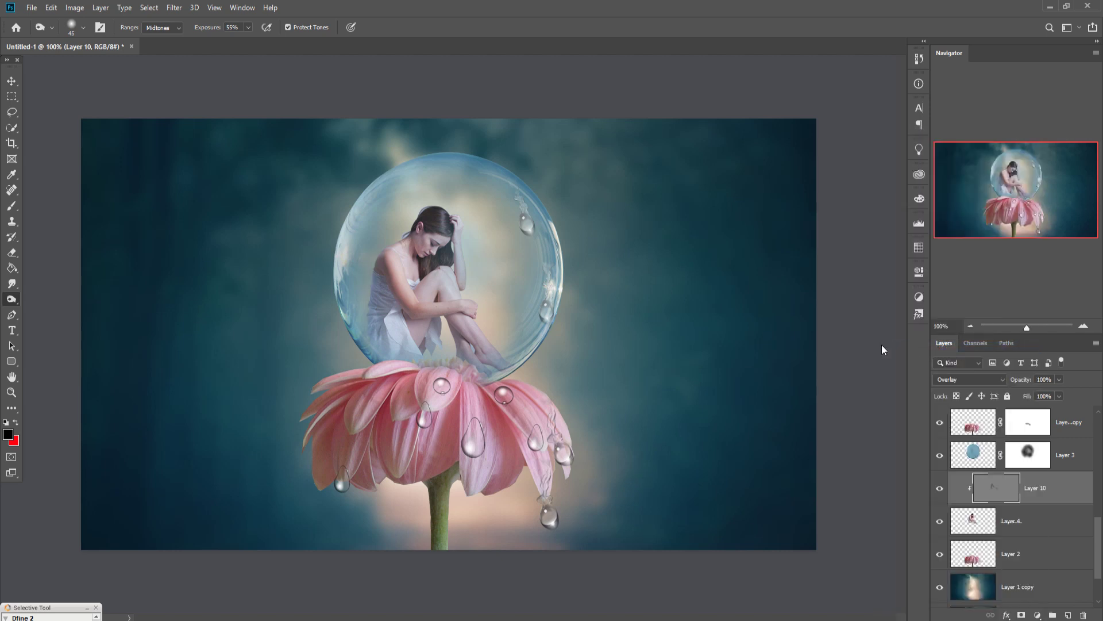
mouse_move(386, 268)
left_mouse_down()
mouse_move(419, 254)
mouse_move(411, 248)
mouse_move(439, 223)
mouse_move(426, 254)
left_mouse_up()
mouse_move(436, 313)
left_mouse_down()
mouse_move(423, 273)
mouse_move(432, 294)
mouse_move(462, 284)
mouse_move(435, 297)
mouse_move(472, 245)
mouse_move(480, 285)
mouse_move(473, 225)
mouse_move(477, 297)
mouse_move(475, 258)
mouse_move(494, 343)
mouse_move(522, 368)
mouse_move(482, 337)
mouse_move(526, 372)
mouse_move(483, 362)
mouse_move(477, 308)
left_mouse_up()
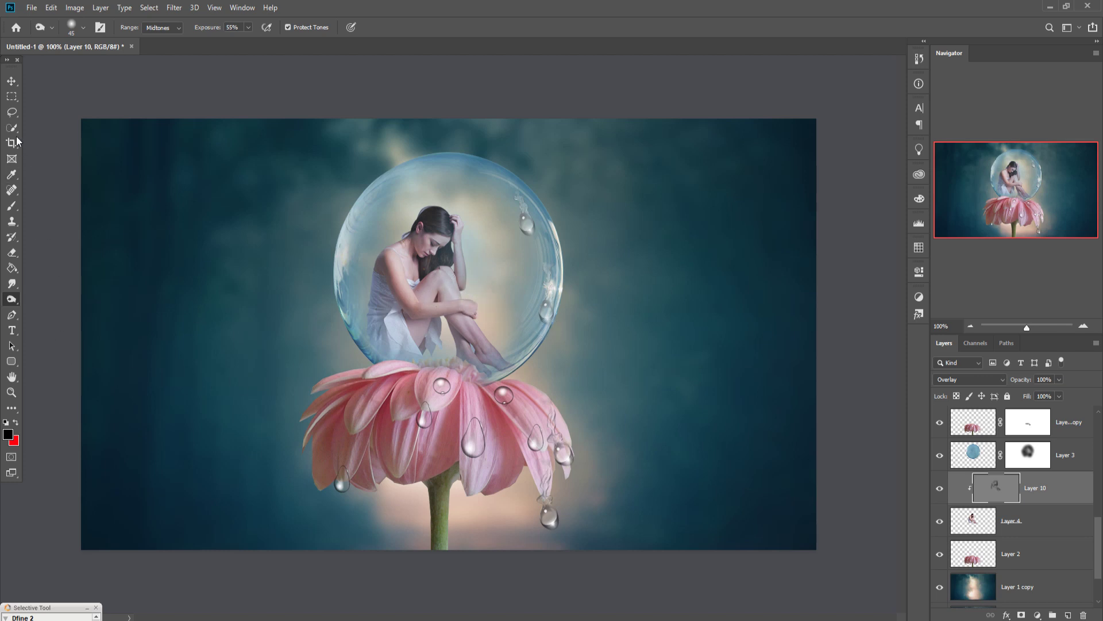
left_click(10, 85)
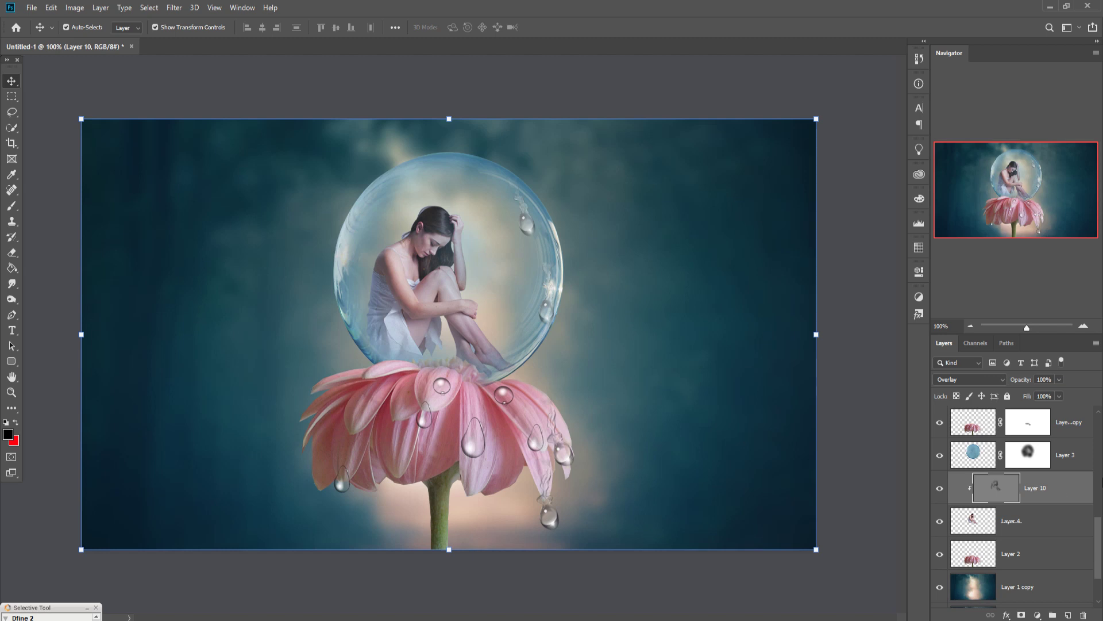
- Add a Color Balance adjustment above all layers, shifting the midtones to +24 red and slightly adjusting the yellow-blue balance
left_click(1076, 423)
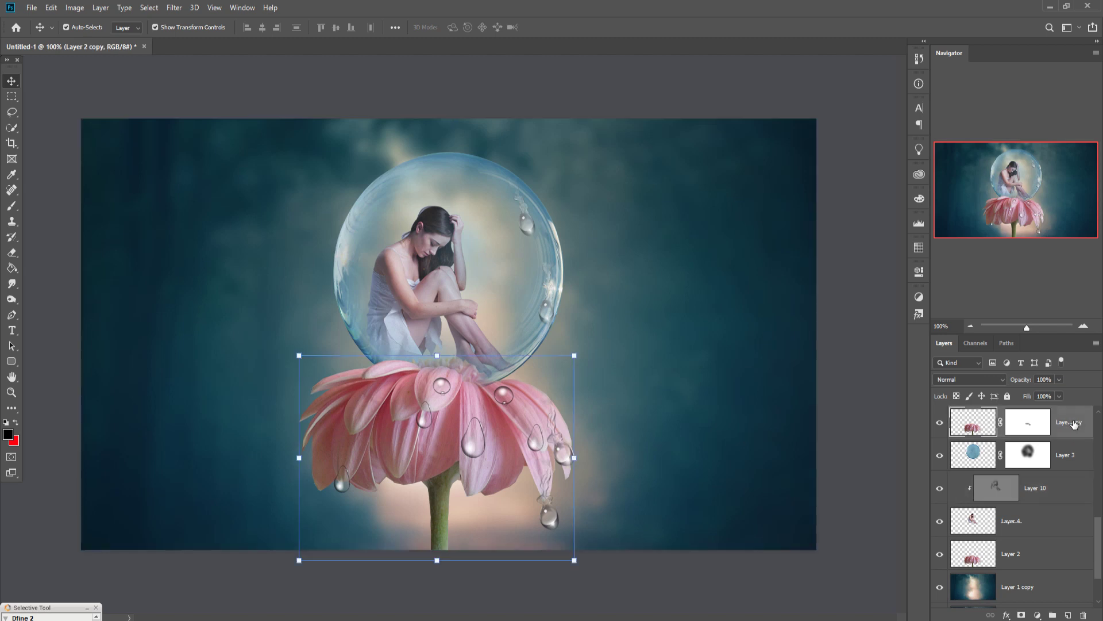
scroll(1034, 488, "up", 5)
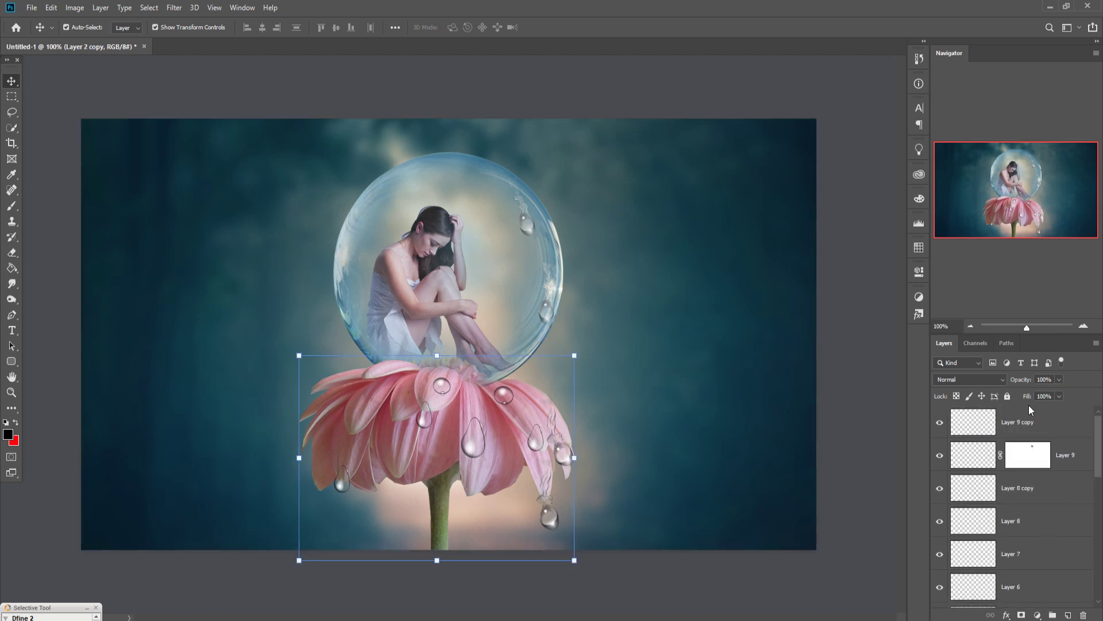
left_click(1029, 422)
left_click(1045, 617)
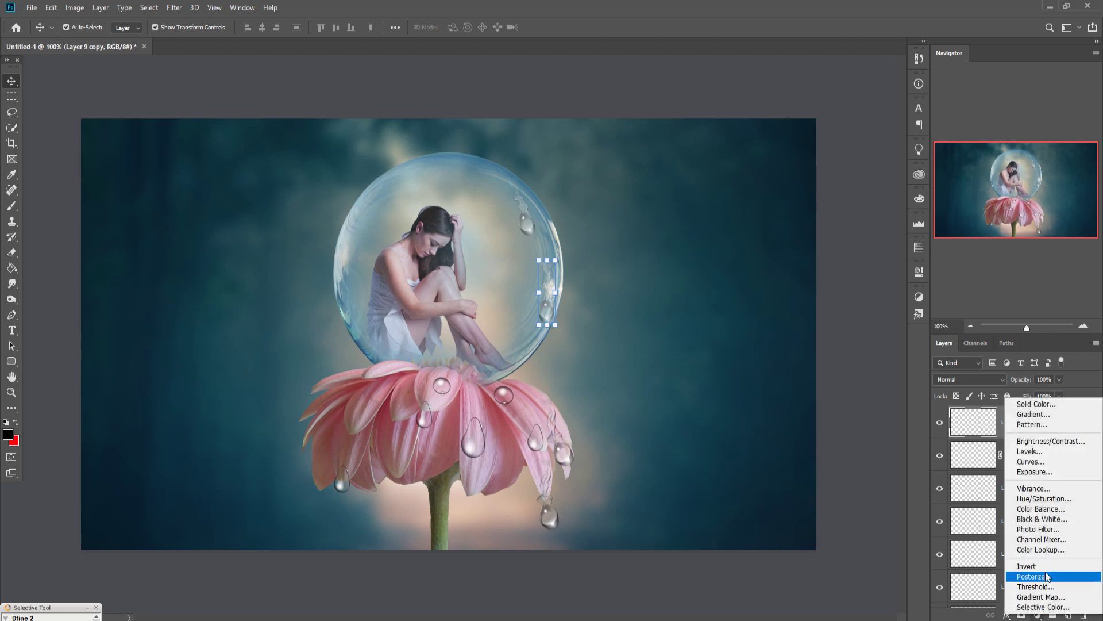
left_click(1041, 509)
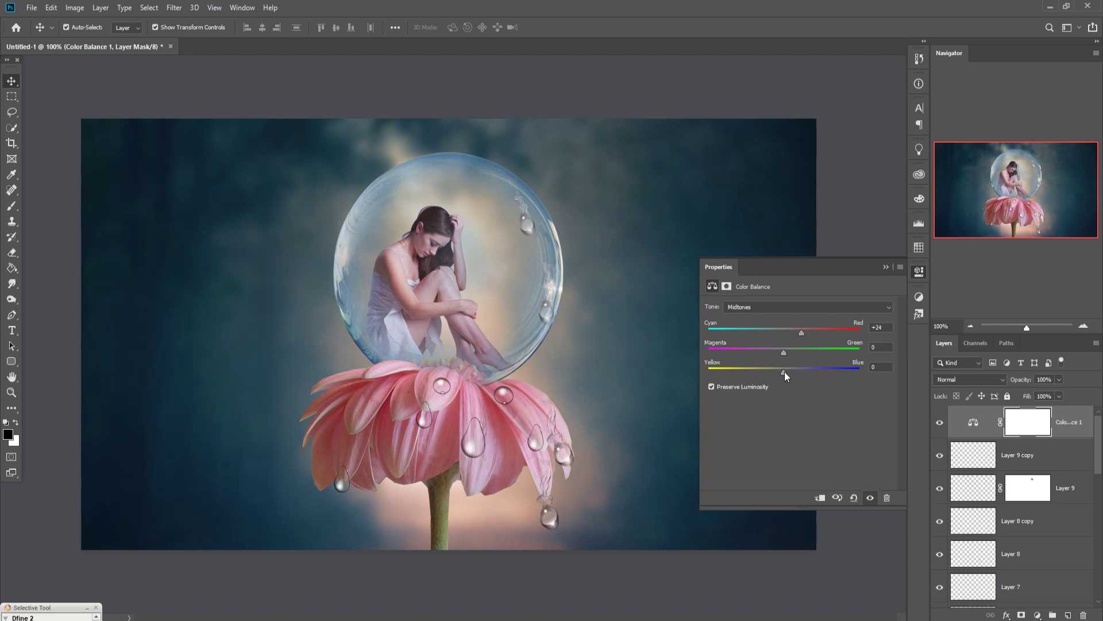
left_click_drag(785, 371, 787, 373)
left_click(886, 267)
- Add a Hue/Saturation adjustment clipped to the masked daisy copy layer and raise its saturation
scroll(979, 451, "down", 6)
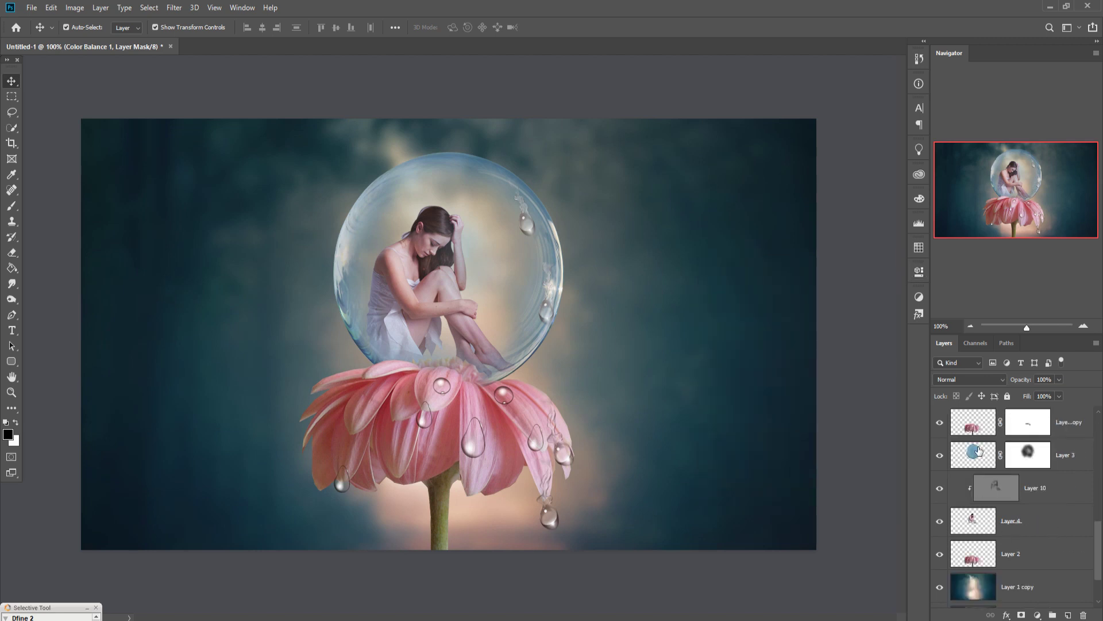
left_click(978, 431)
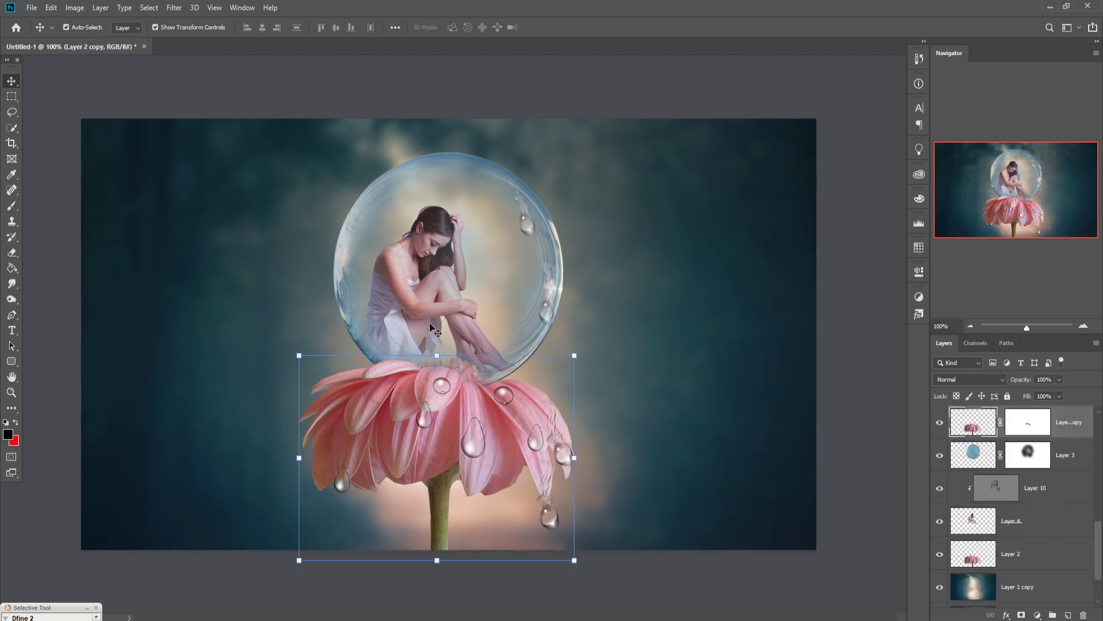
left_click(174, 7)
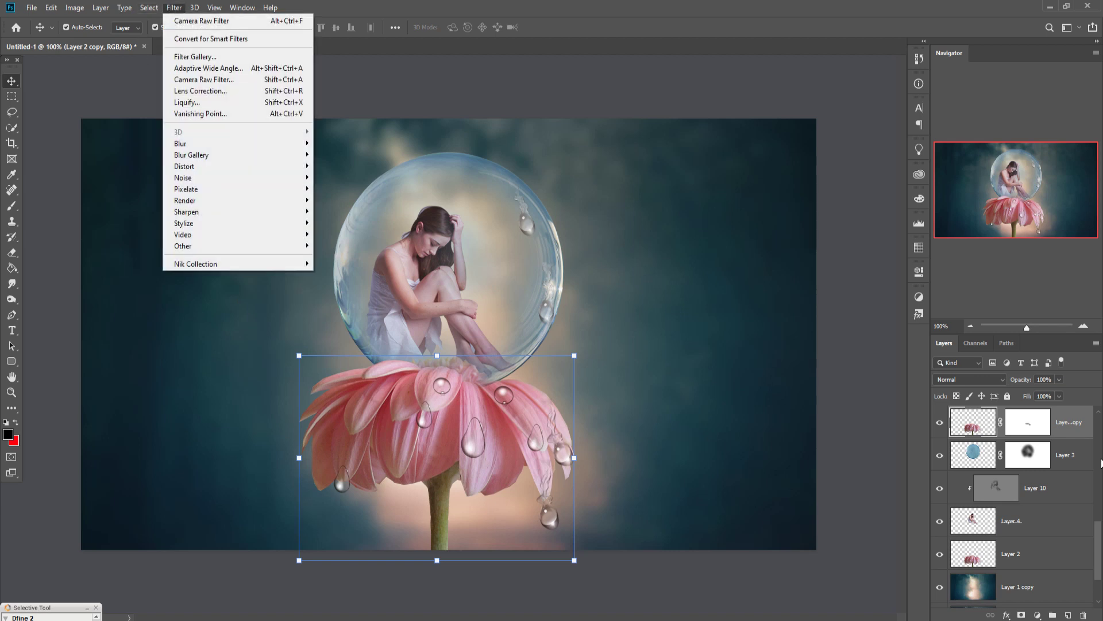
left_click(1081, 425)
left_click(1037, 614)
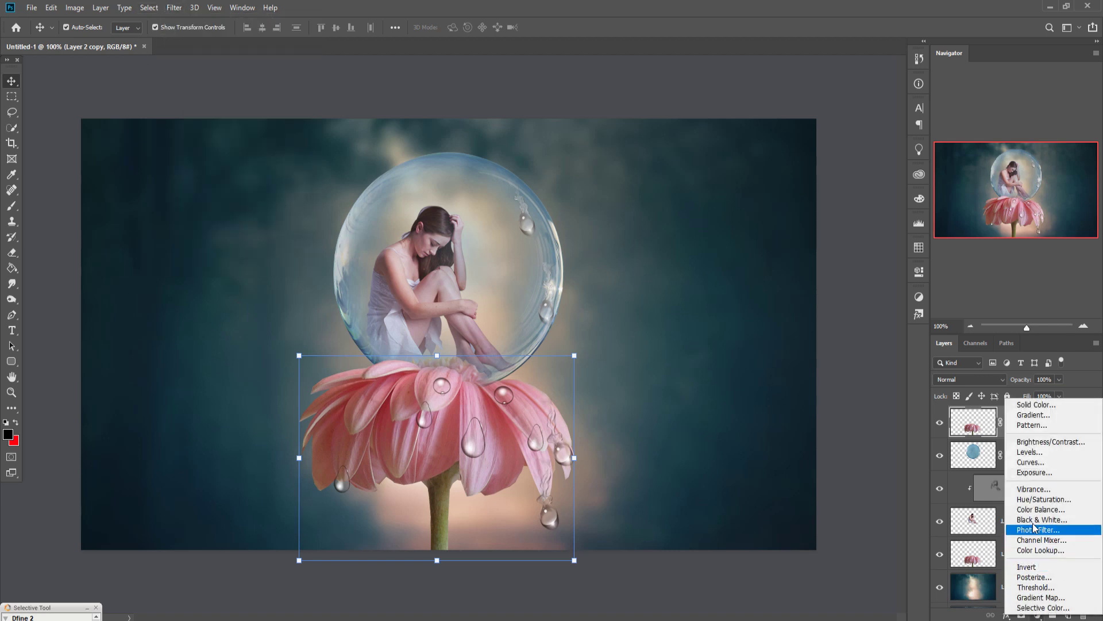
left_click(1036, 500)
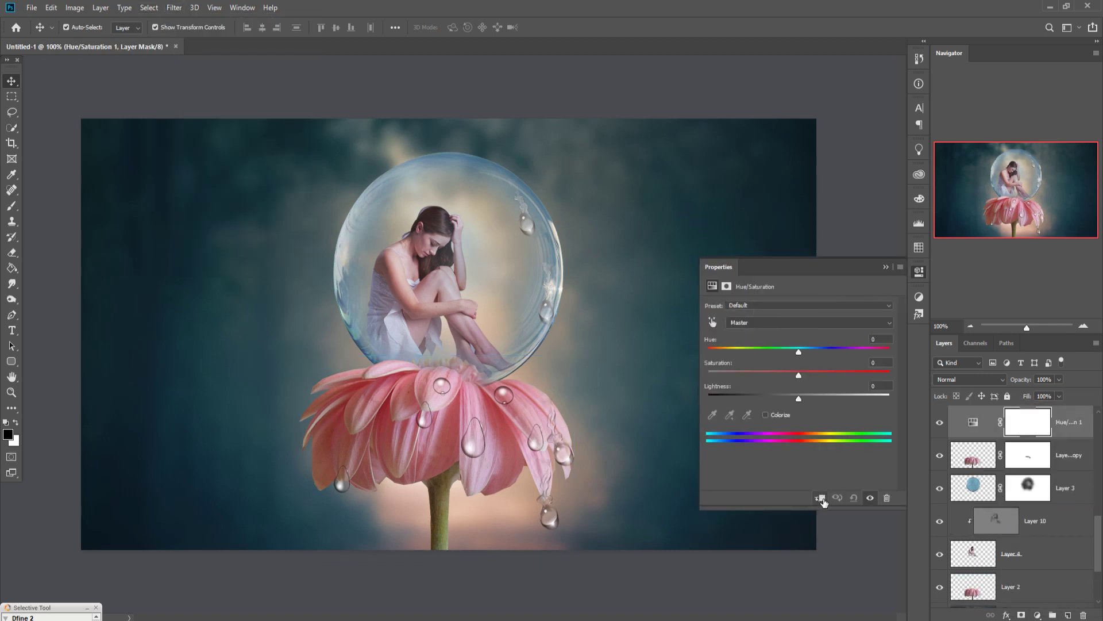
left_click(820, 498)
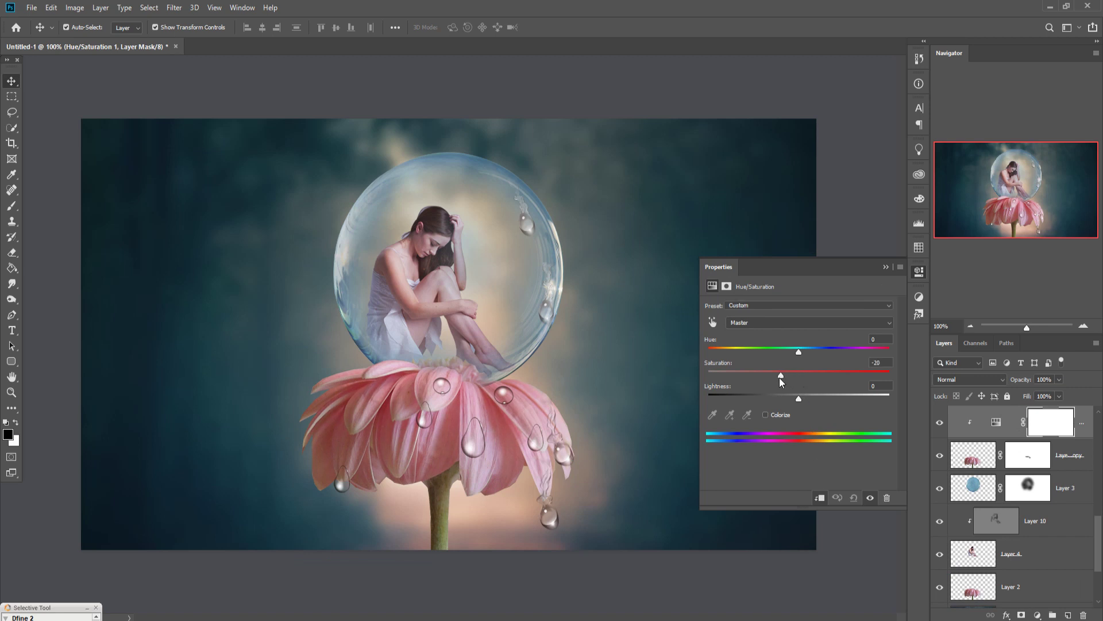
left_click_drag(775, 377, 816, 377)
left_click(885, 268)
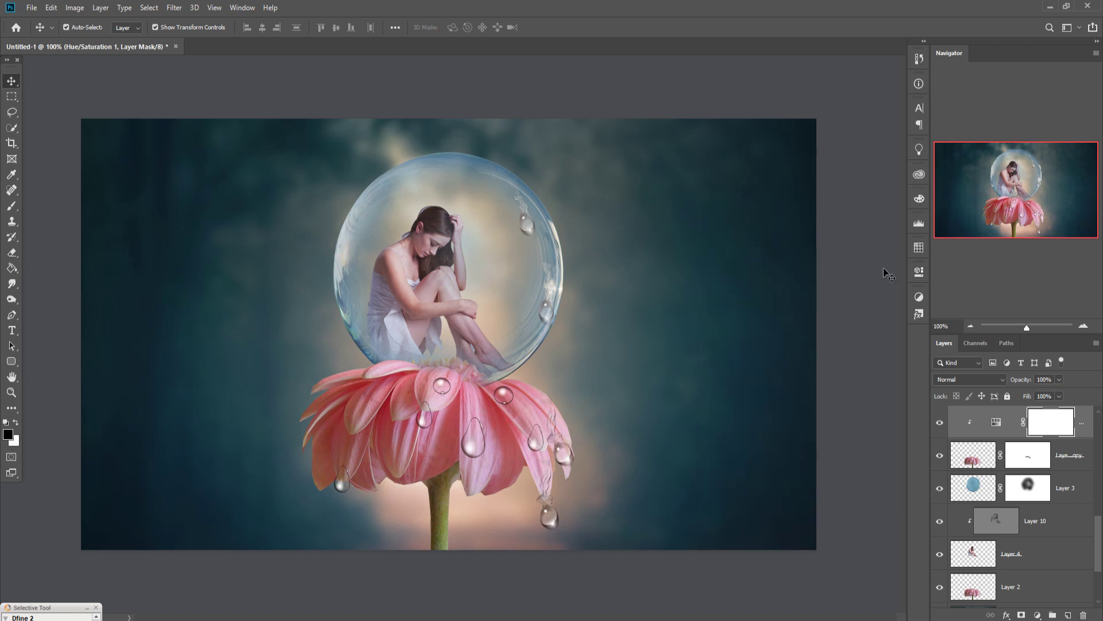
- Add a layer mask to Layer 5 copy and fade the small drop's upper edge with a black brush at 26% opacity
scroll(1014, 477, "up", 5)
scroll(1024, 524, "down", 1)
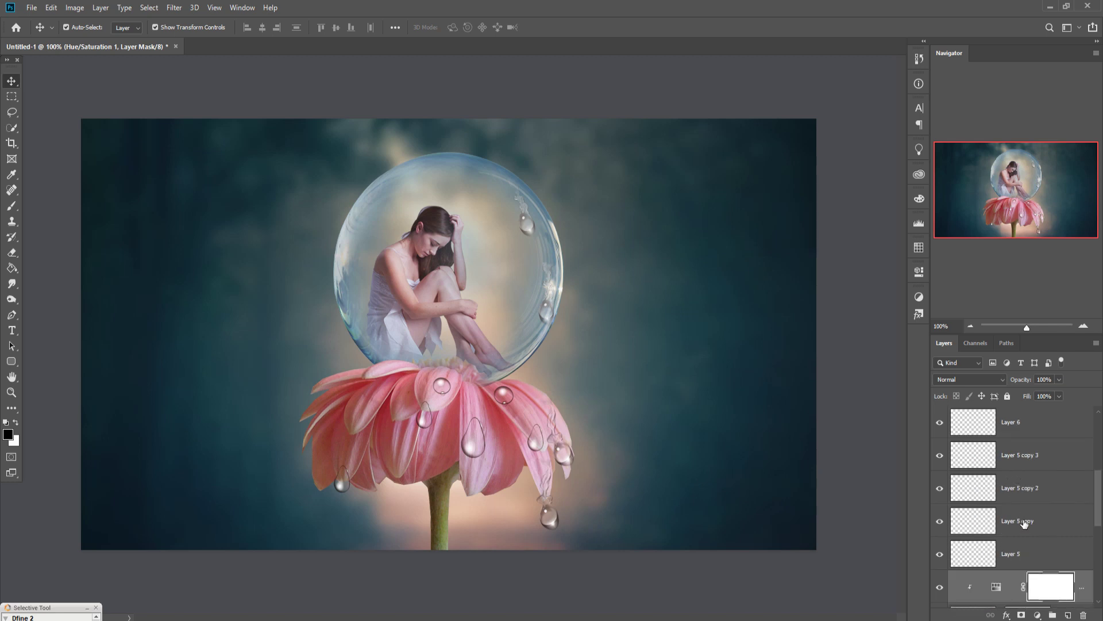
left_click(1021, 528)
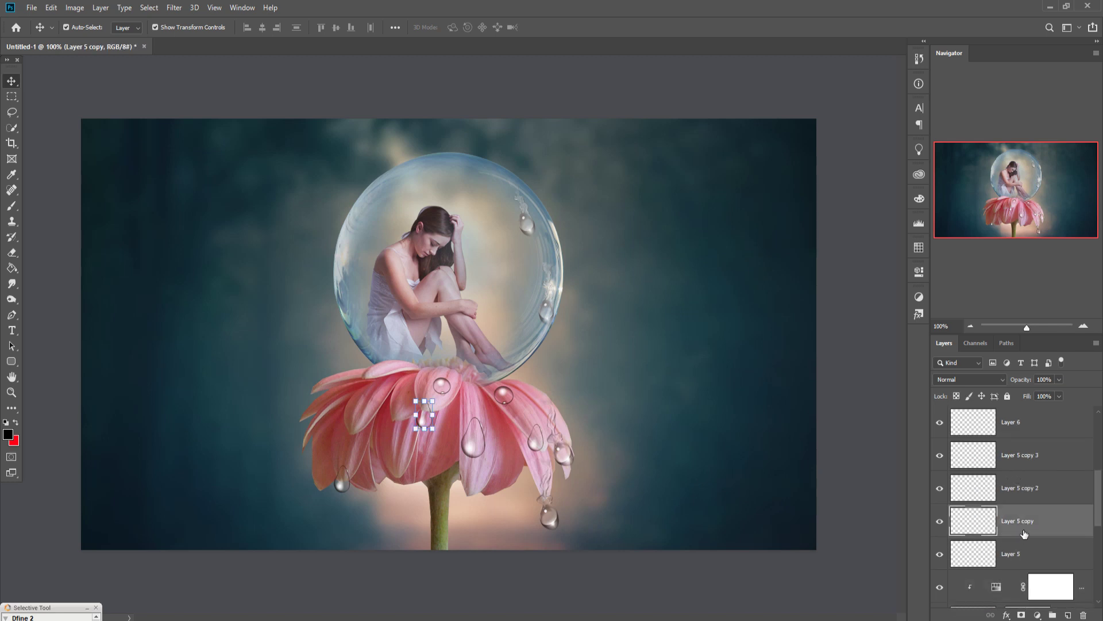
left_click(1021, 615)
key("d")
left_click(11, 205)
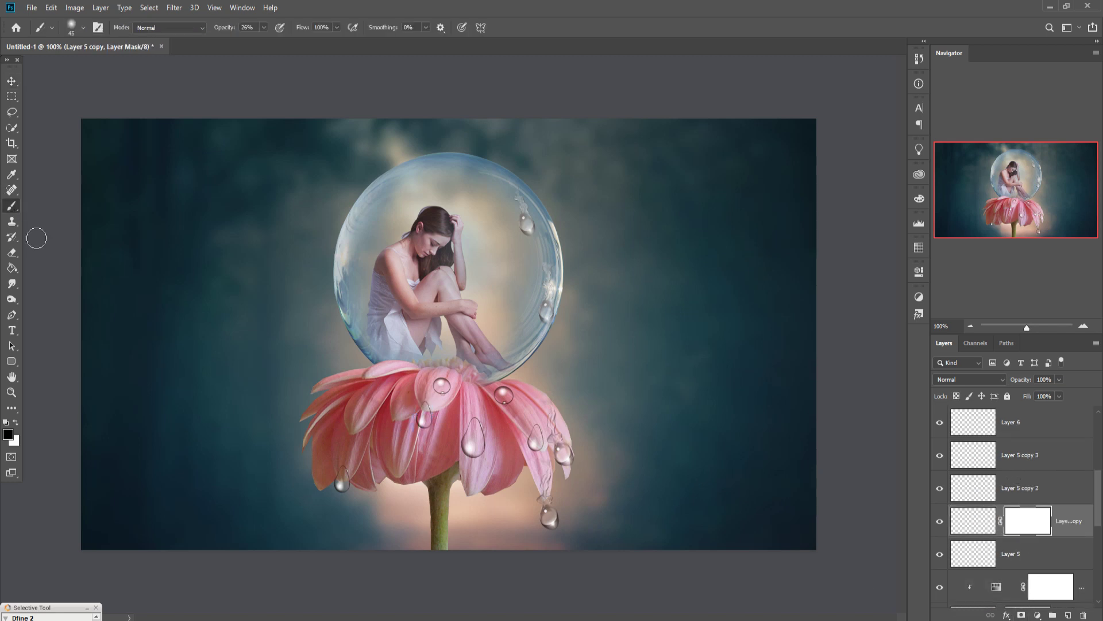
left_click_drag(415, 403, 432, 408)
- Add a layer mask to Layer 5 and soften the edges of the large drop on the central petal with the Brush
left_click(1034, 553)
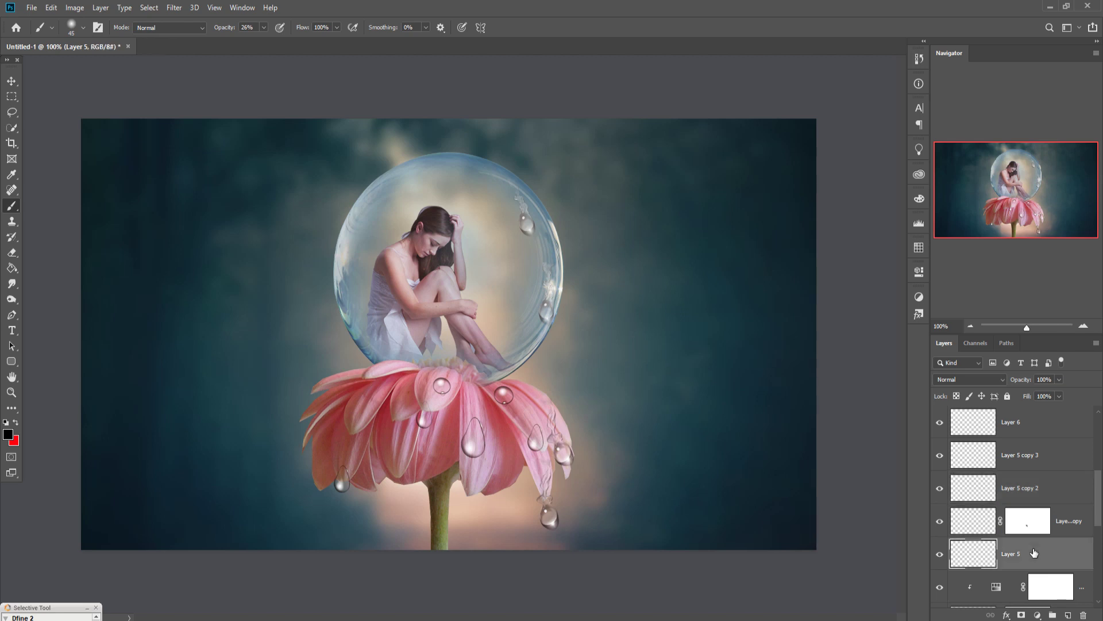
left_click(1021, 615)
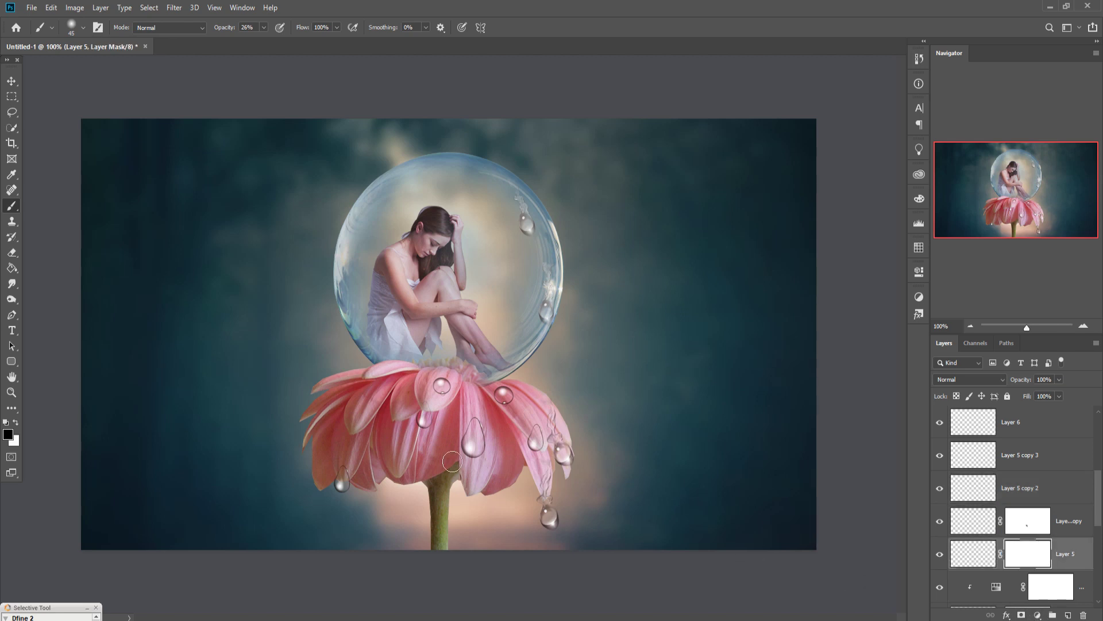
left_click(486, 426)
mouse_move(498, 441)
left_mouse_down()
mouse_move(493, 430)
mouse_move(477, 434)
mouse_move(468, 456)
mouse_move(494, 447)
mouse_move(486, 428)
left_mouse_up()
- Mask Layer 5 copy 2, fade the edges of its drop on the right petals, and select Layer 5 copy 3
left_click(1030, 499)
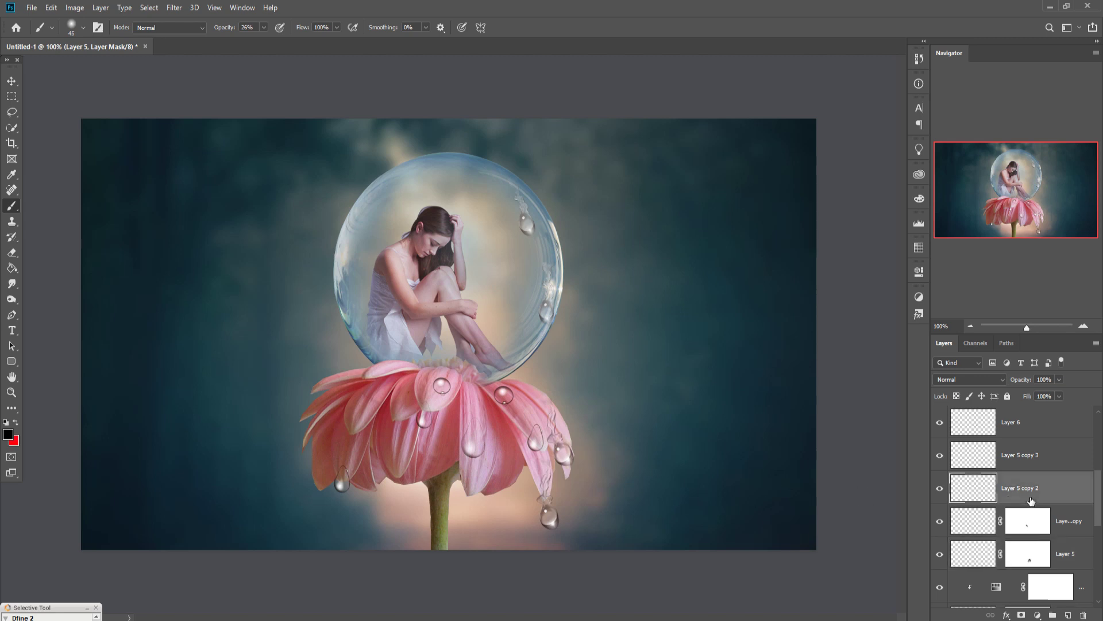
left_click(1022, 614)
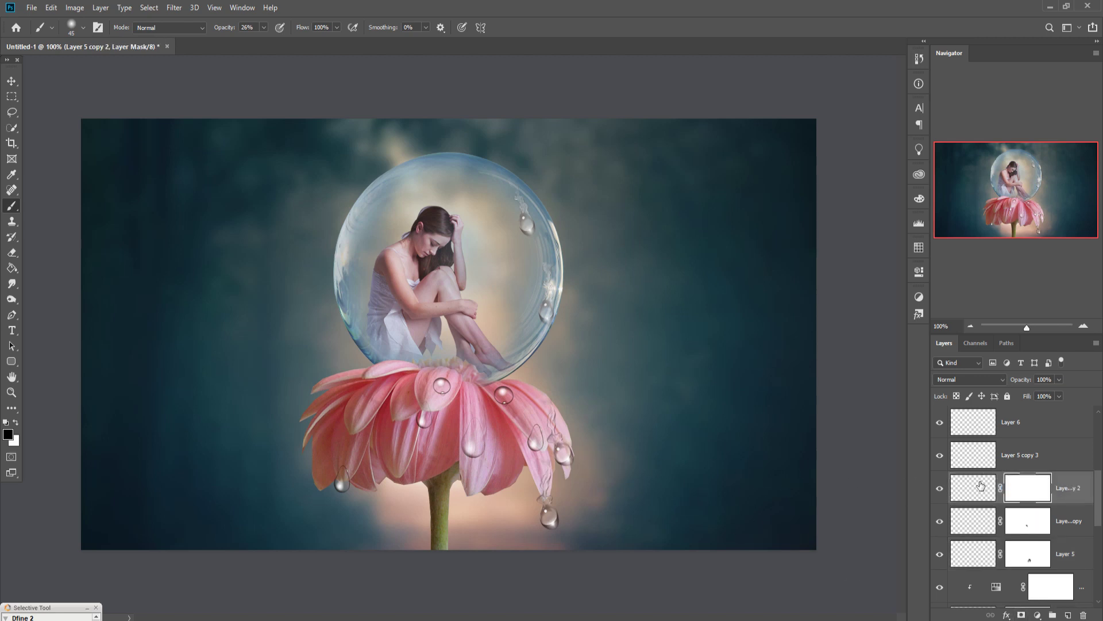
mouse_move(545, 468)
left_mouse_down()
mouse_move(555, 437)
mouse_move(555, 449)
left_mouse_up()
left_click(1020, 455)
left_click(1037, 614)
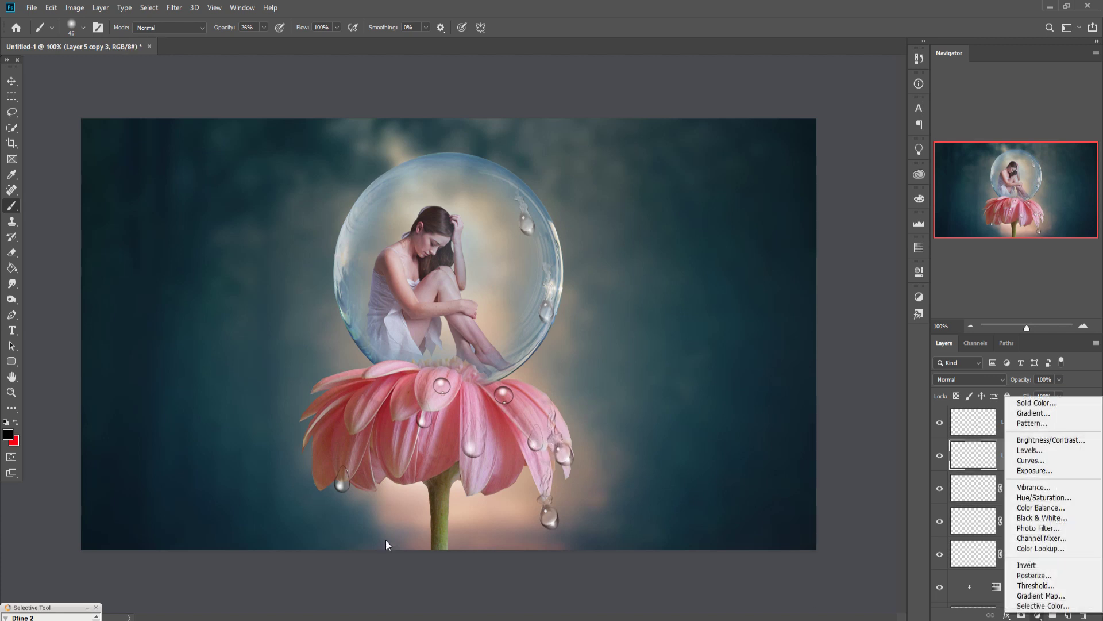
left_click(908, 459)
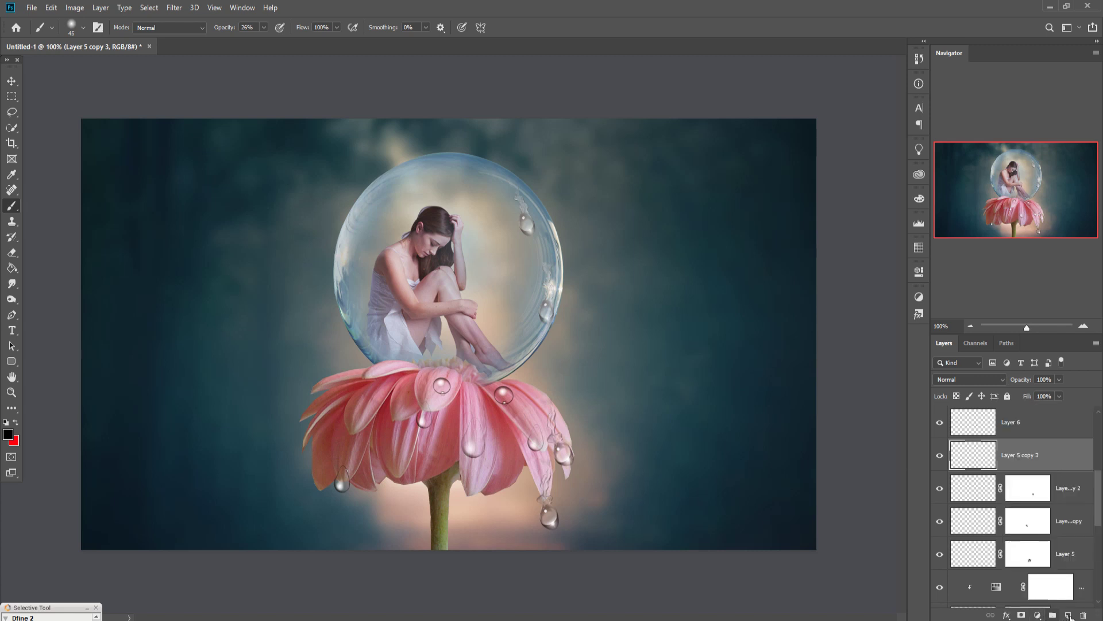
left_click(1068, 616)
left_click(1027, 504)
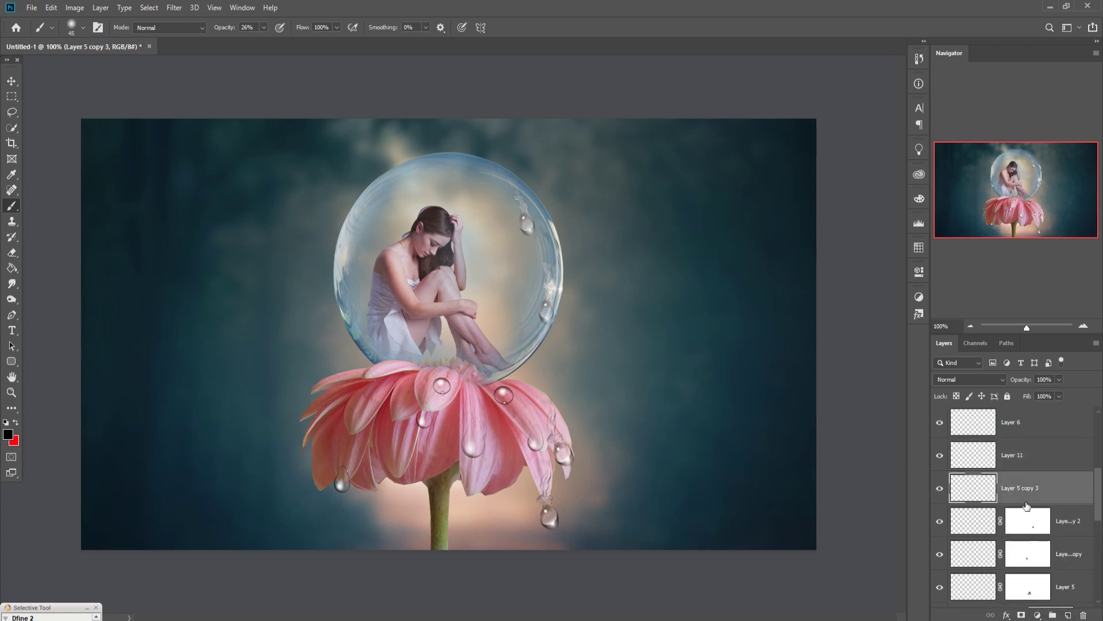
key("ctrl+z")
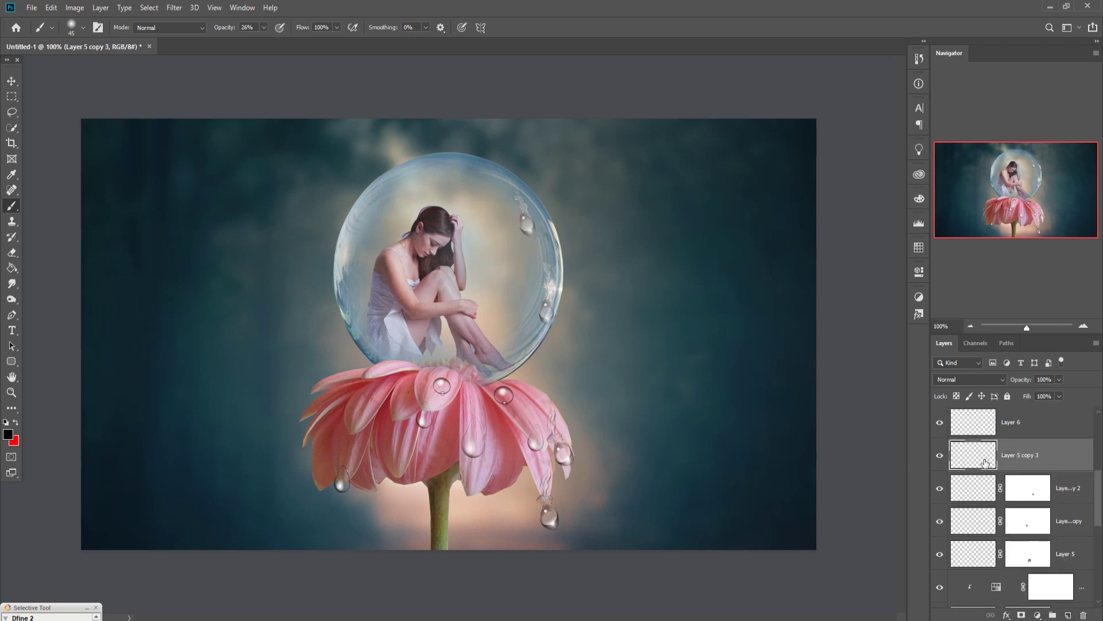
- Add a layer mask to Layer 5 copy 3 and fade the drop at the daisy's lower-left petal with the Brush
left_click(1022, 615)
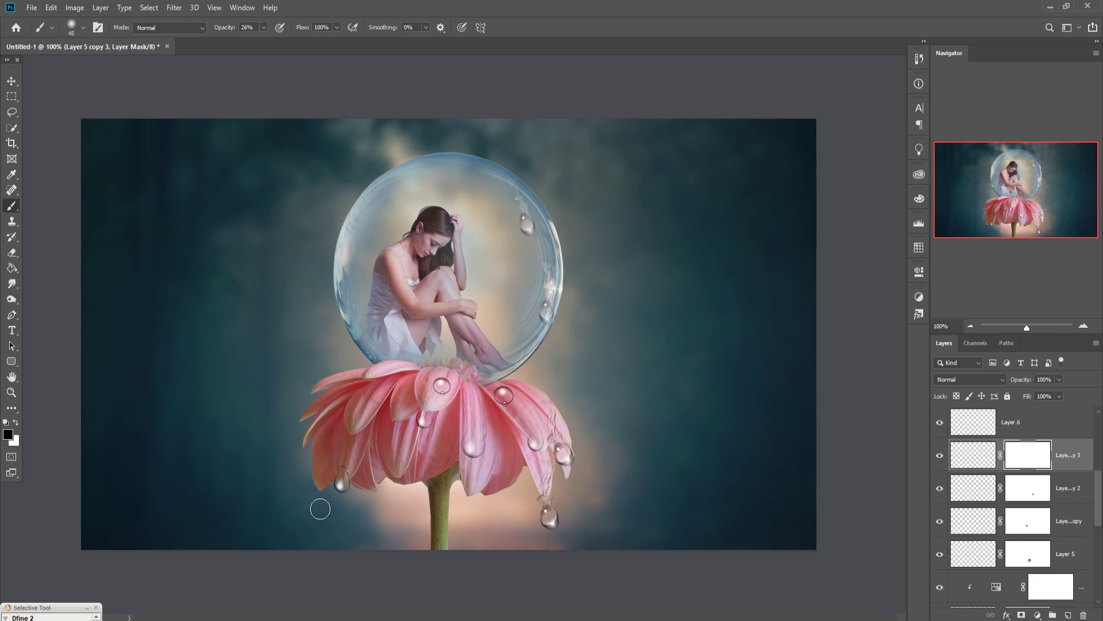
left_click_drag(354, 482, 361, 482)
left_click(16, 82)
- Stamp all visible layers into a new layer above the Color Balance adjustment and duplicate that merged layer
scroll(1080, 493, "up", 3)
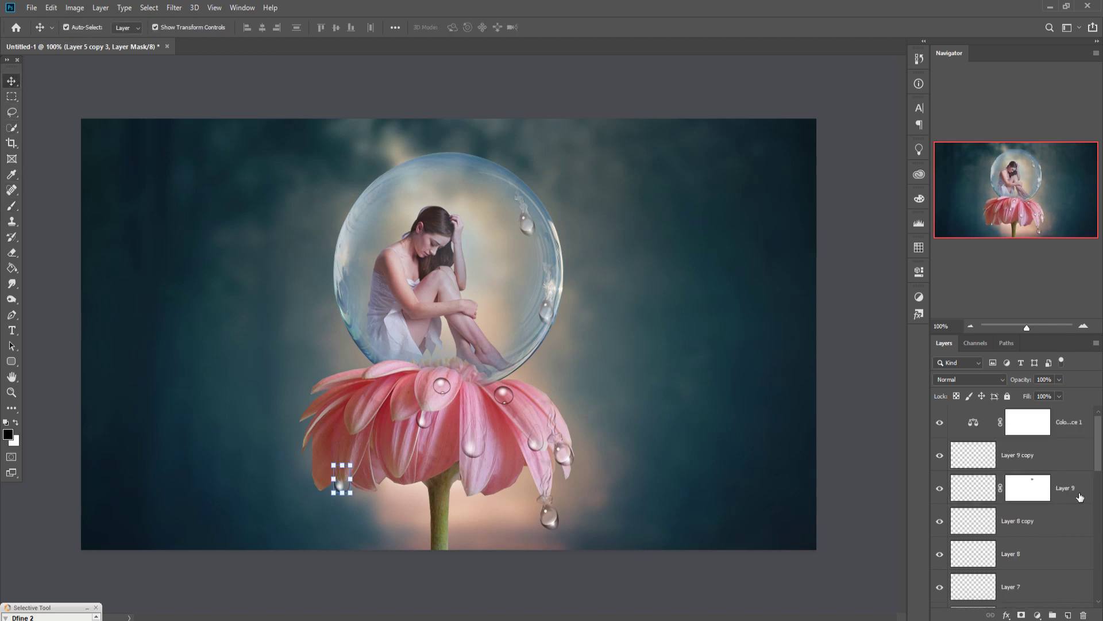
left_click(1068, 424)
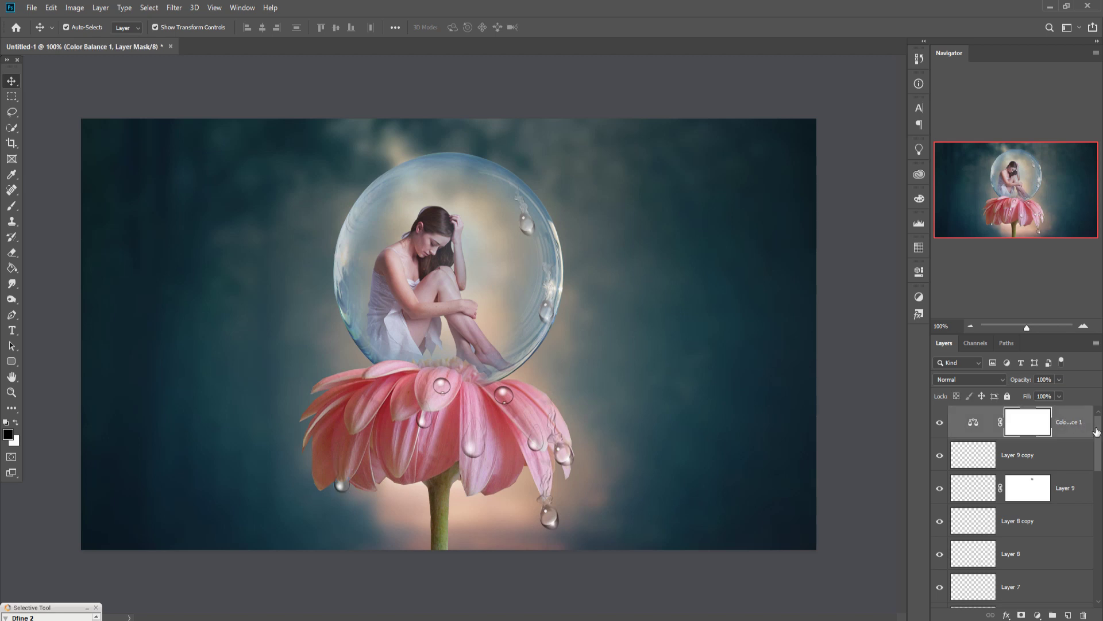
key("ctrl+shift+alt+e")
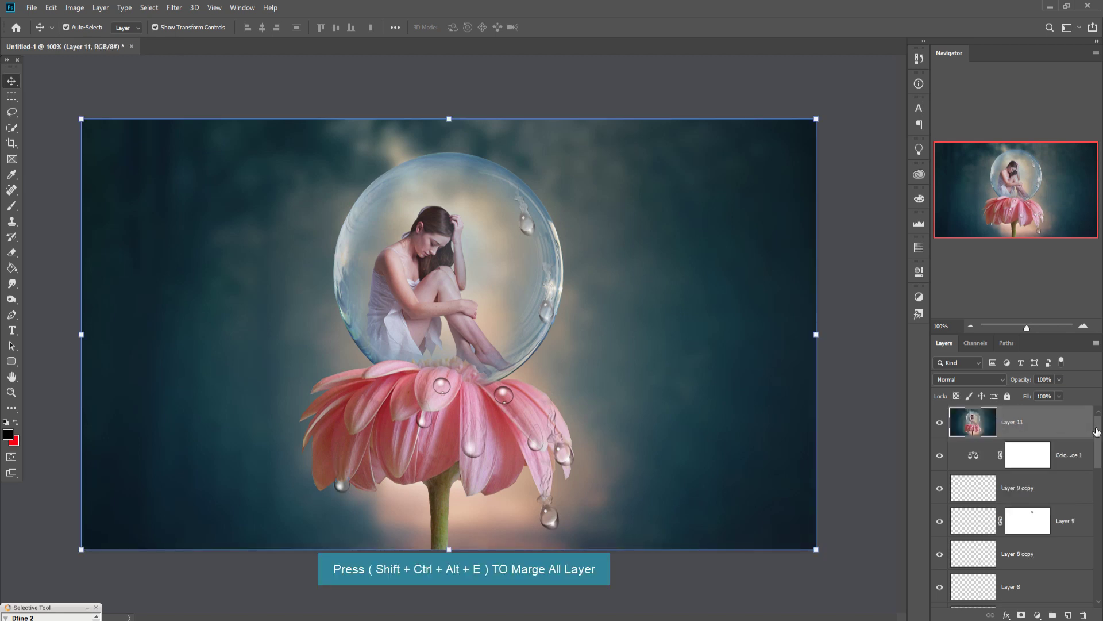
right_click(1047, 428)
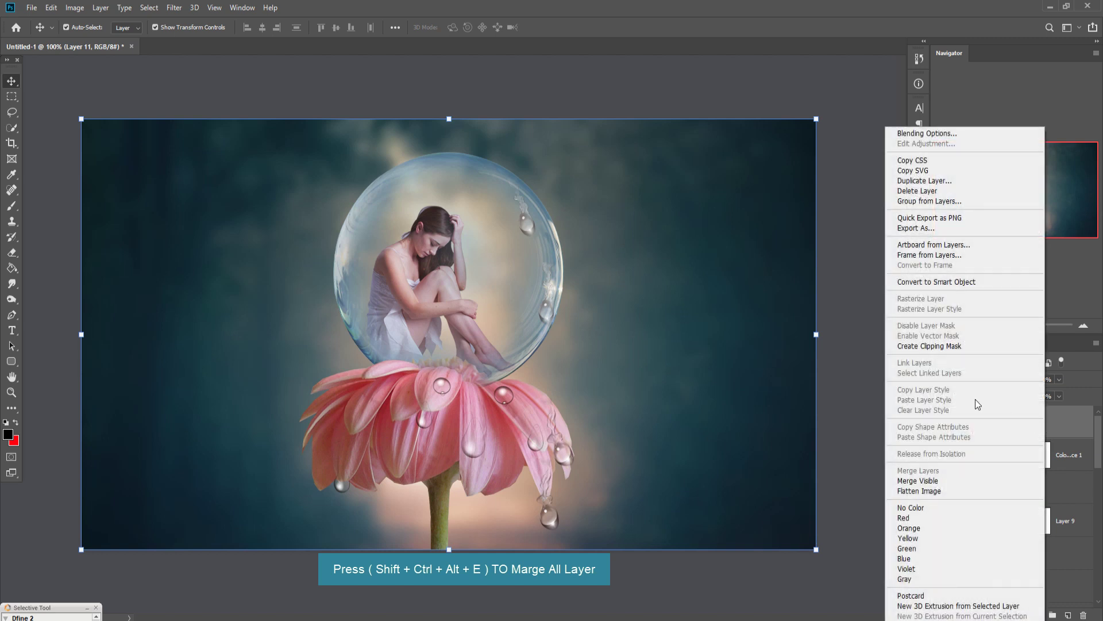
left_click(920, 181)
left_click(646, 177)
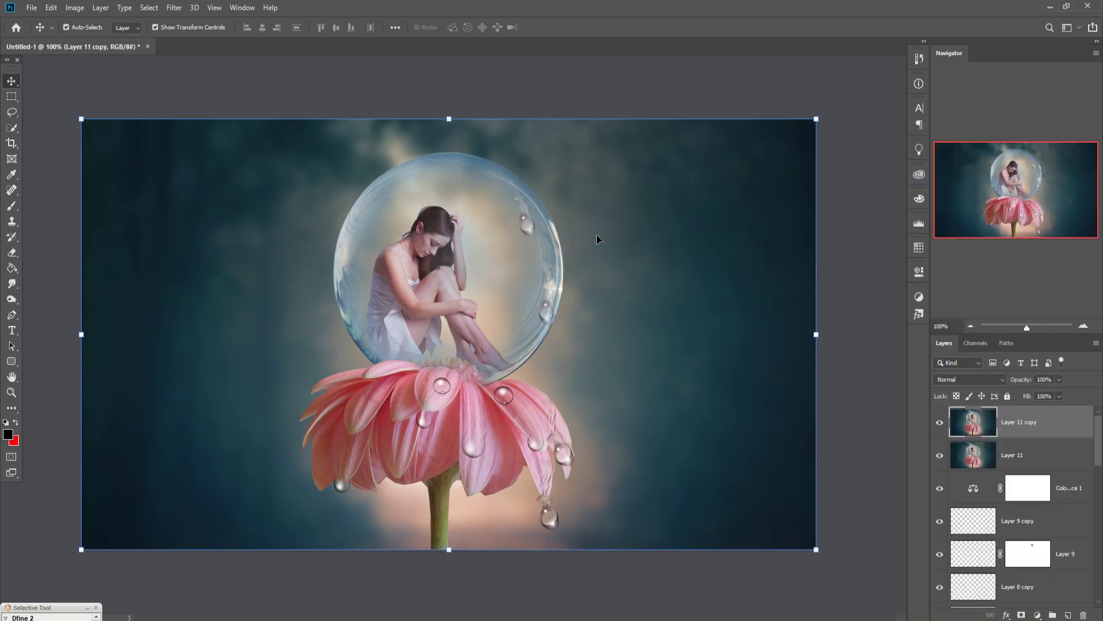
- Start the Camera Raw Filter on the duplicated merged layer and set the post-crop vignetting amount to -20
left_click(174, 8)
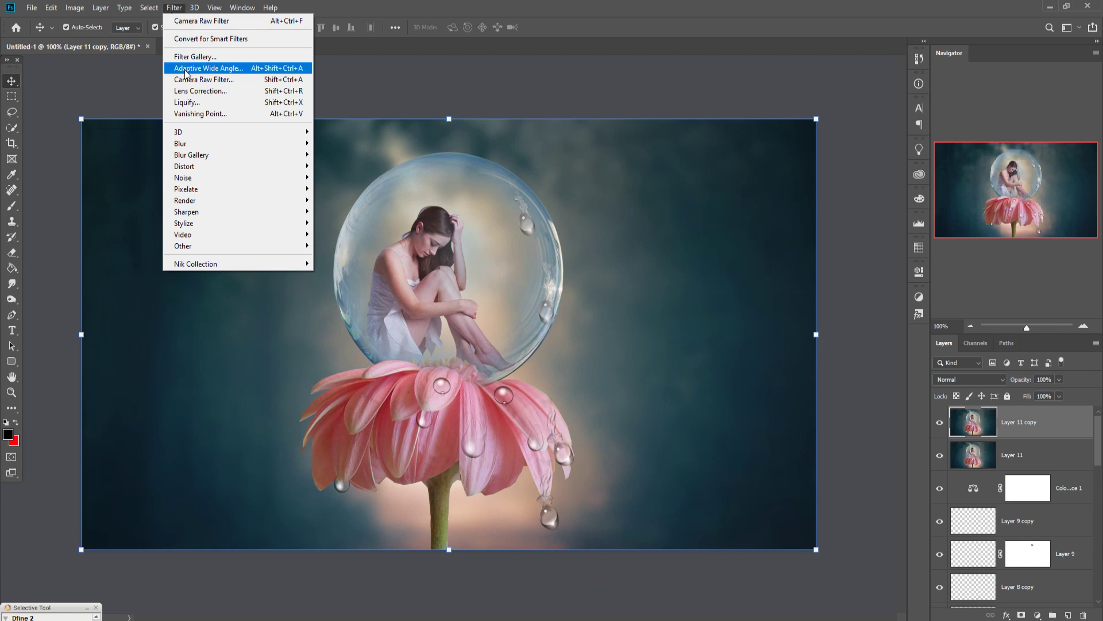
left_click(195, 80)
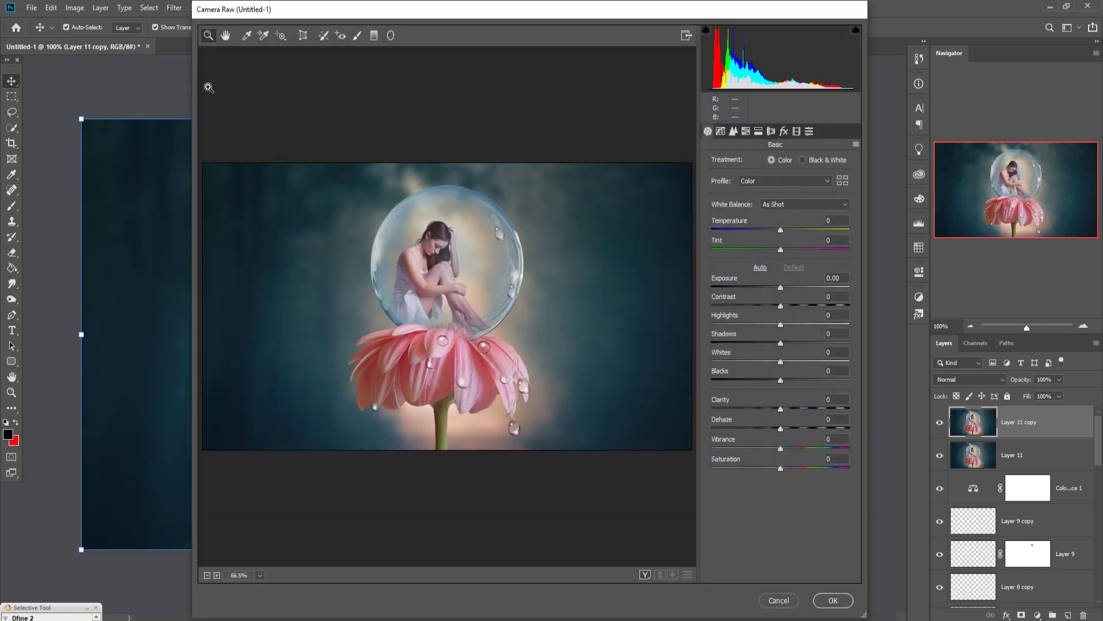
left_click(784, 131)
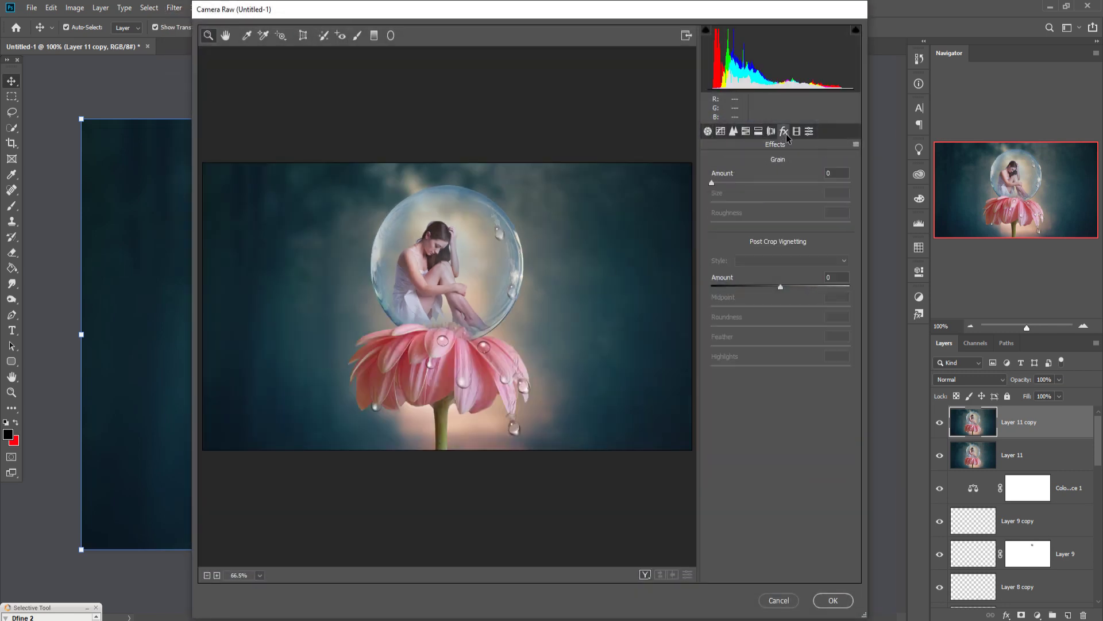
left_click_drag(782, 286, 767, 290)
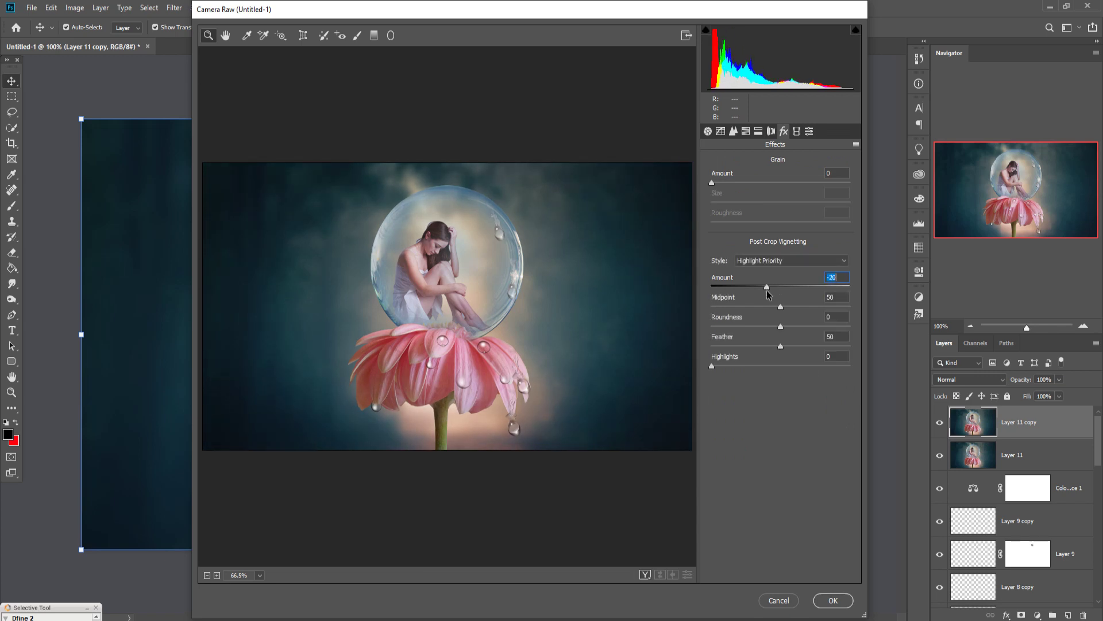
- Split-tone the highlights with a warm yellowish tint by raising their hue and saturation
left_click(758, 131)
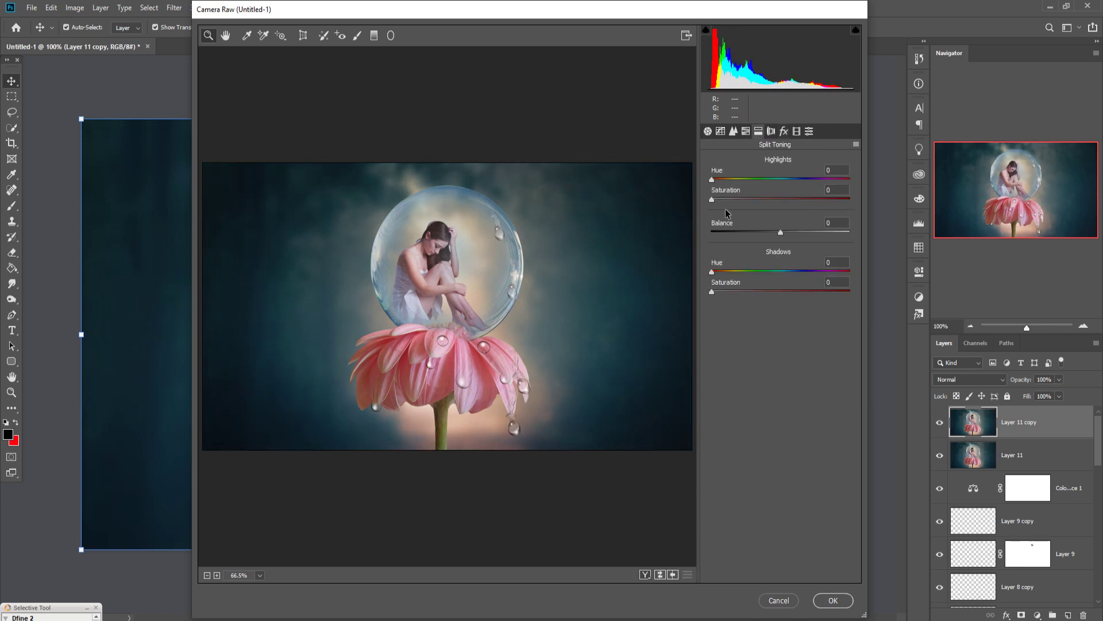
left_click_drag(712, 180, 732, 200)
left_click_drag(726, 180, 735, 180)
- Increase the Camera Raw sharpening amount and apply the filter to the merged copy
left_click(733, 131)
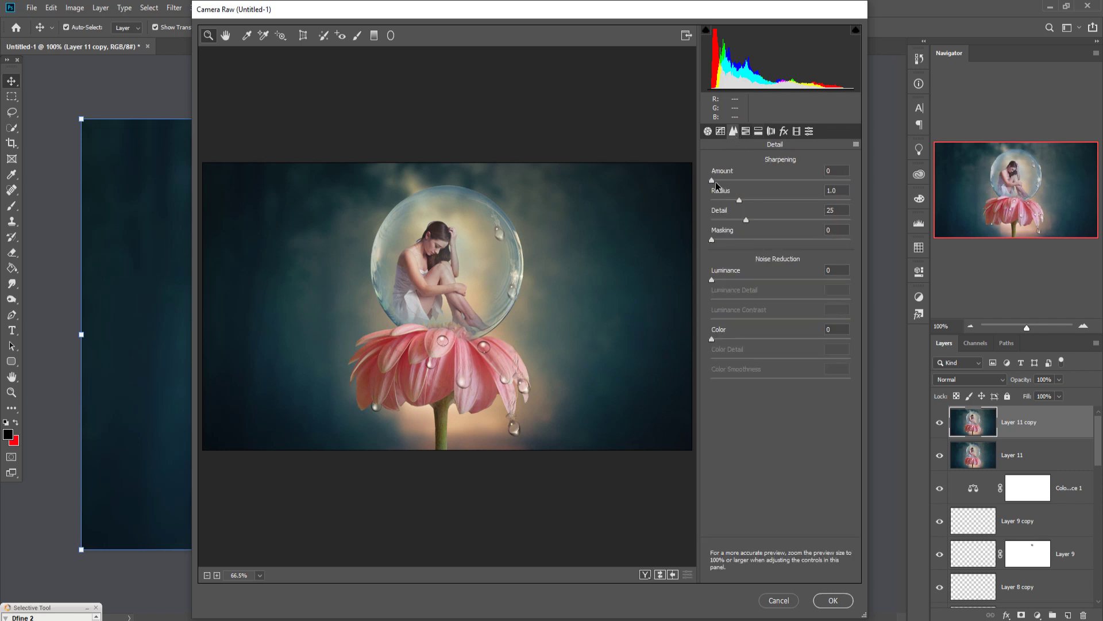
left_click_drag(723, 185, 773, 180)
left_click(833, 600)
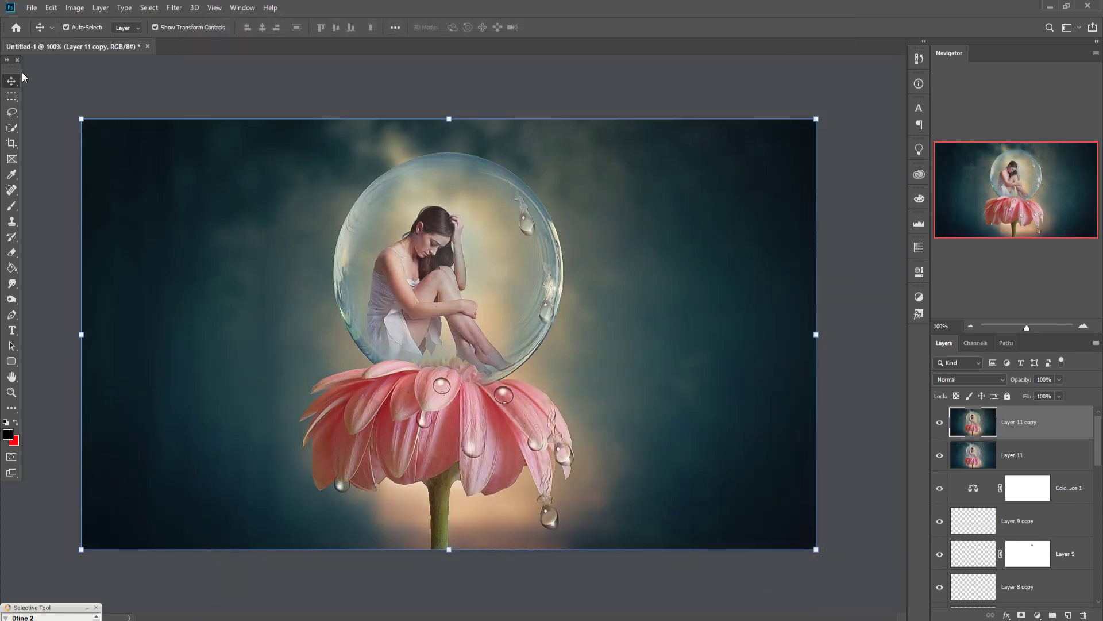
- Apply Color Efex Pro 4 Cross Processing to the merged copy using method L02, strength 31% and shadows 22%
left_click(174, 8)
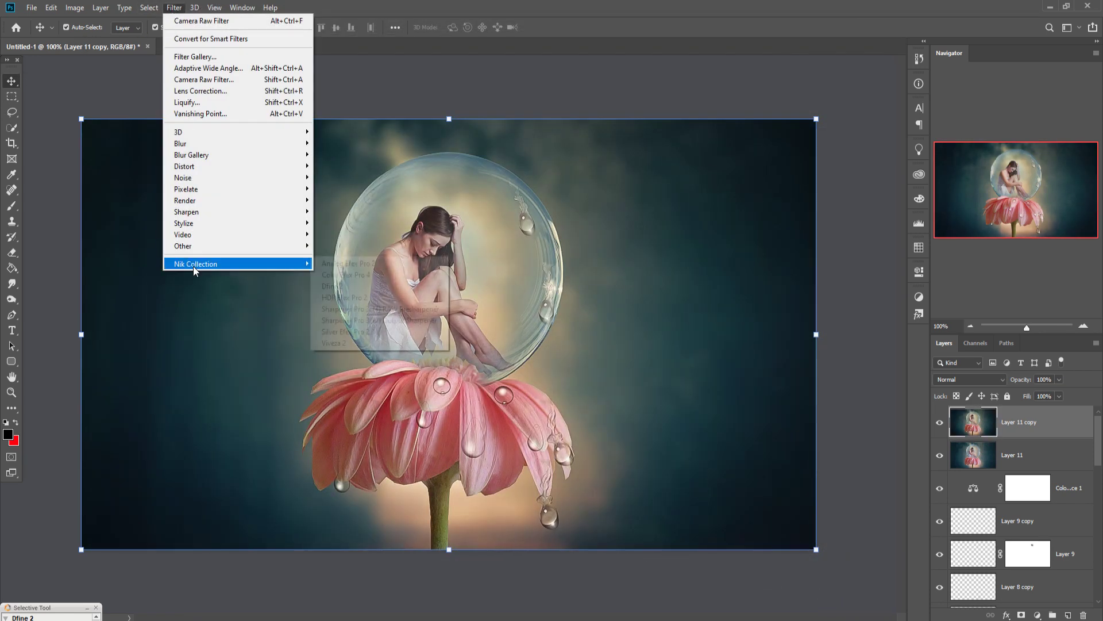
mouse_move(196, 266)
left_click(405, 295)
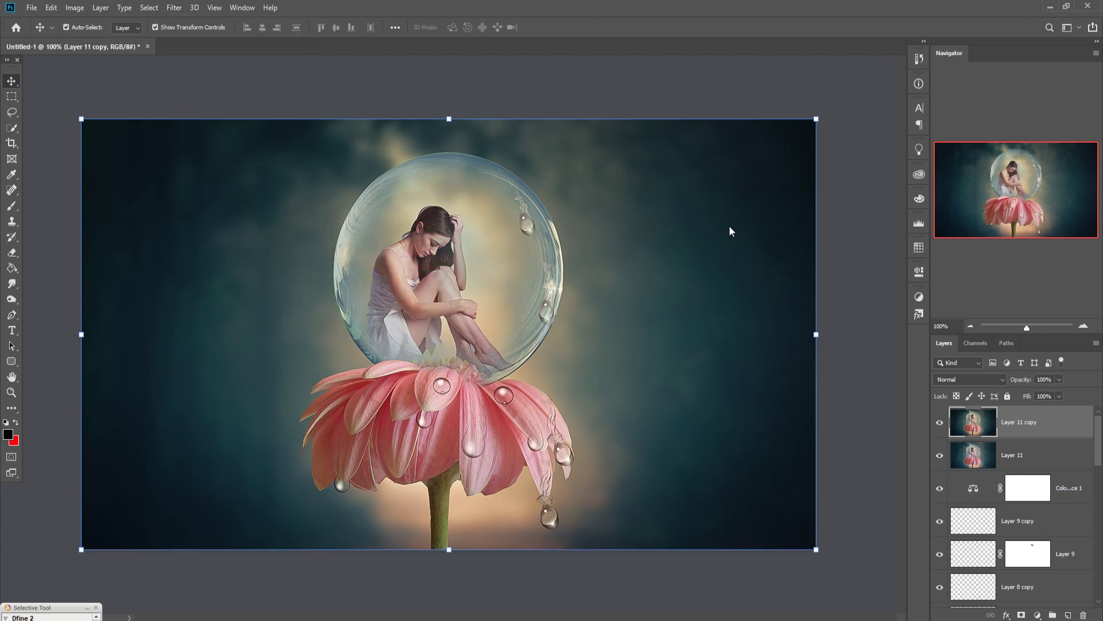
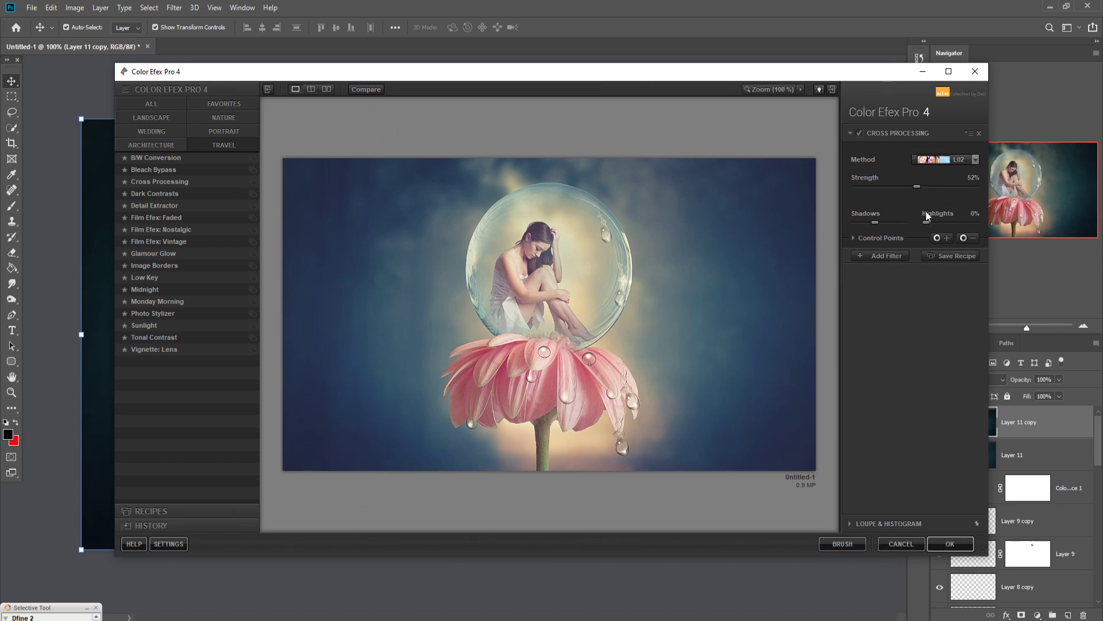
left_click_drag(918, 187, 891, 187)
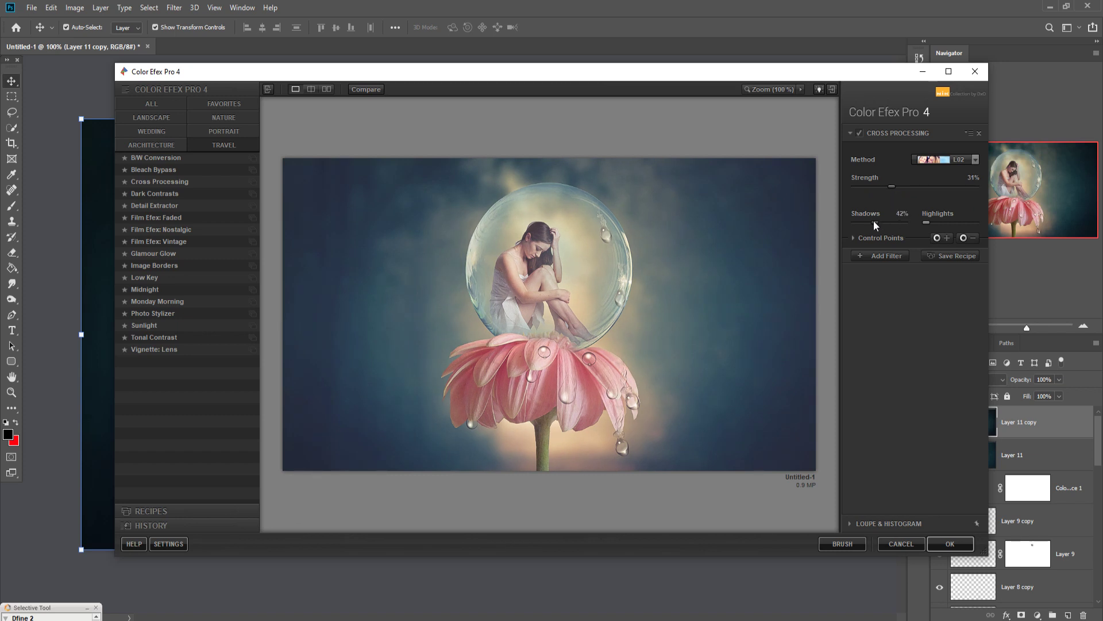
left_click_drag(875, 222, 864, 221)
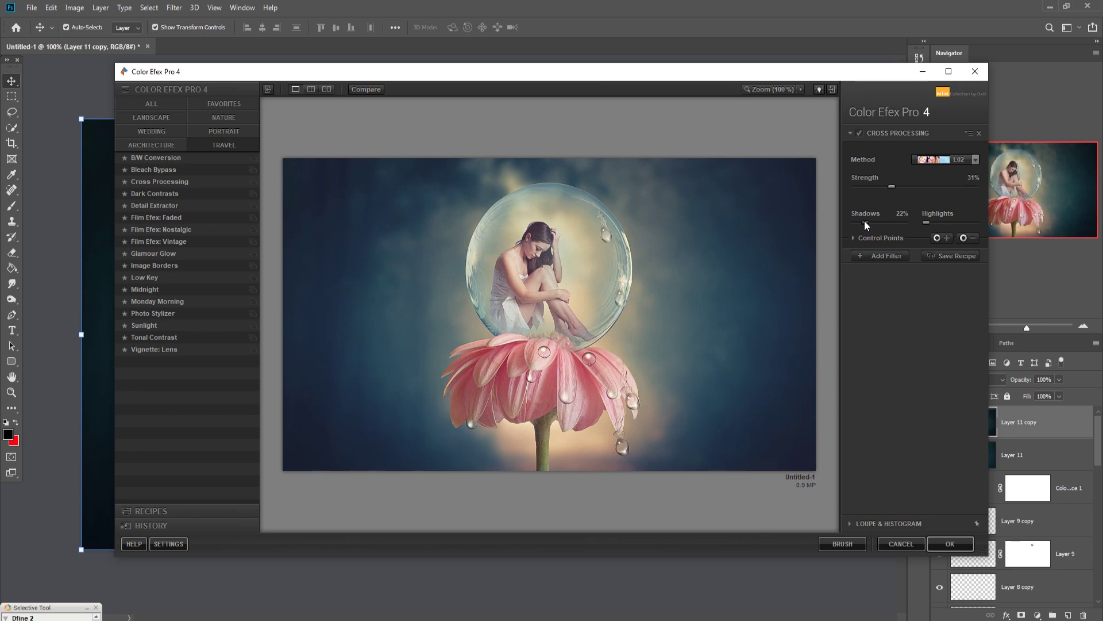
left_click(950, 544)
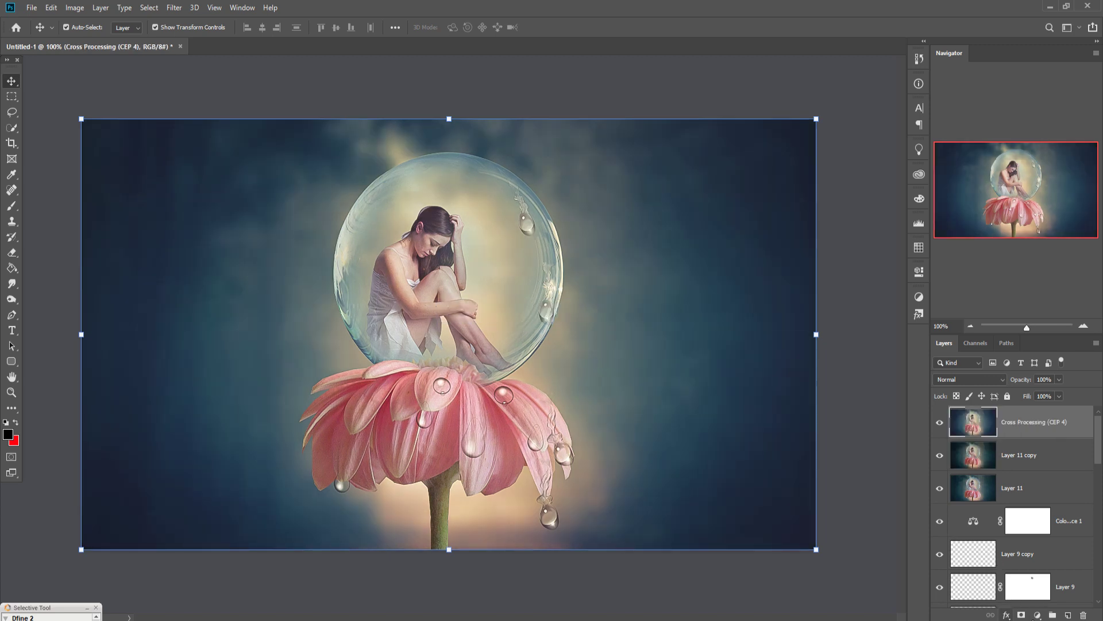
- Add a Photo Filter adjustment above the Cross Processing layer using Warming Filter (85) at 25% density
left_click(1038, 615)
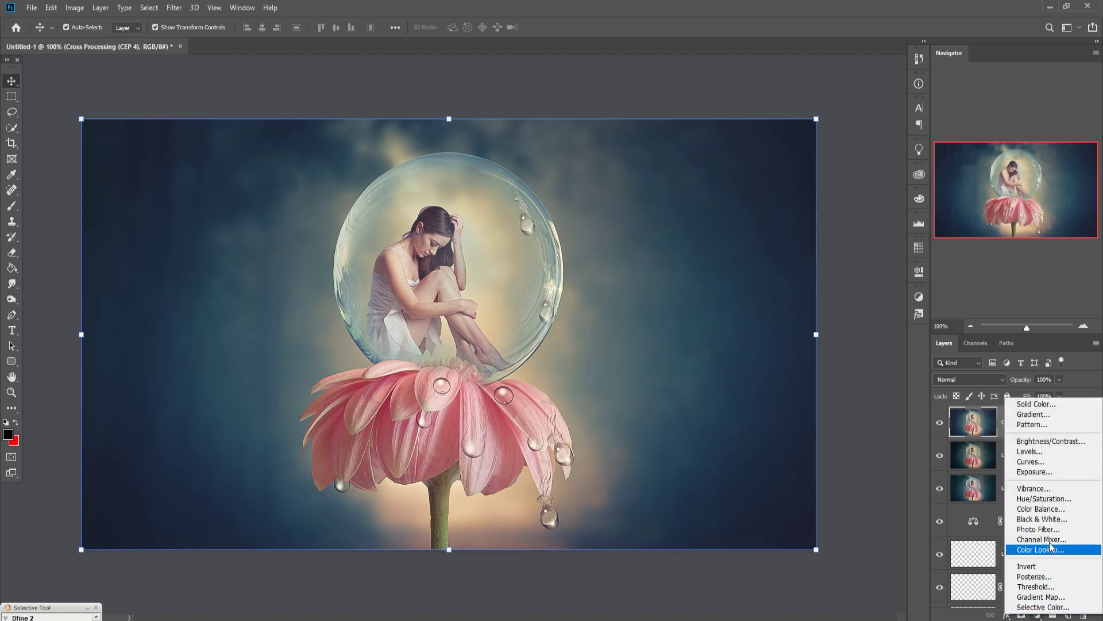
left_click(1038, 529)
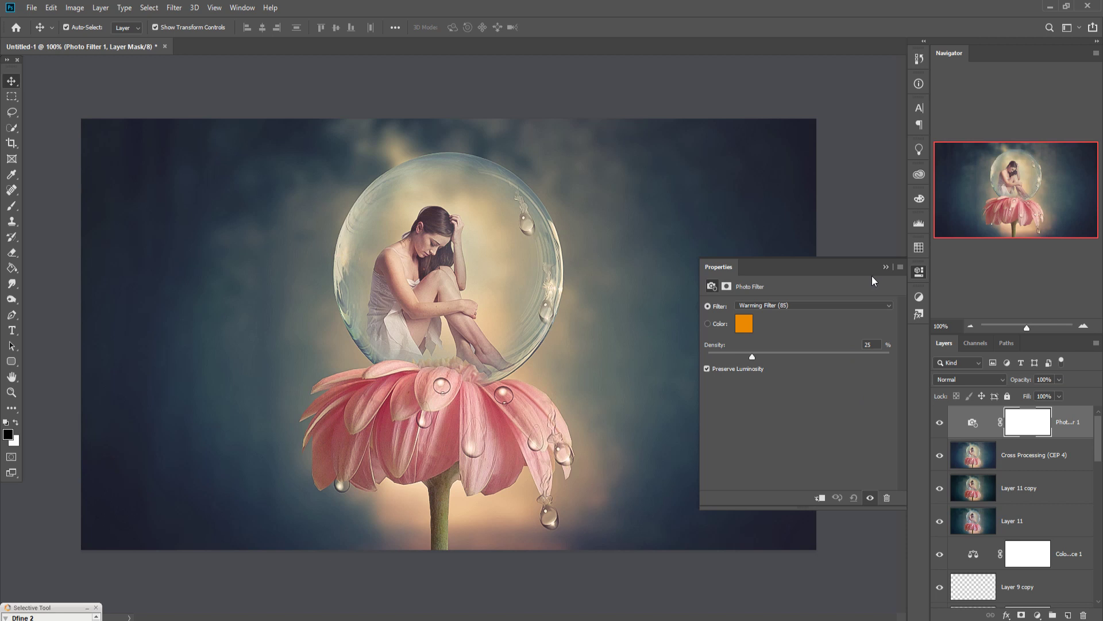
left_click(886, 267)
- Stamp all visible layers into a merged copy and add a Gradient Fill above it using the Neutral Density Light 2 preset
left_click(1082, 424)
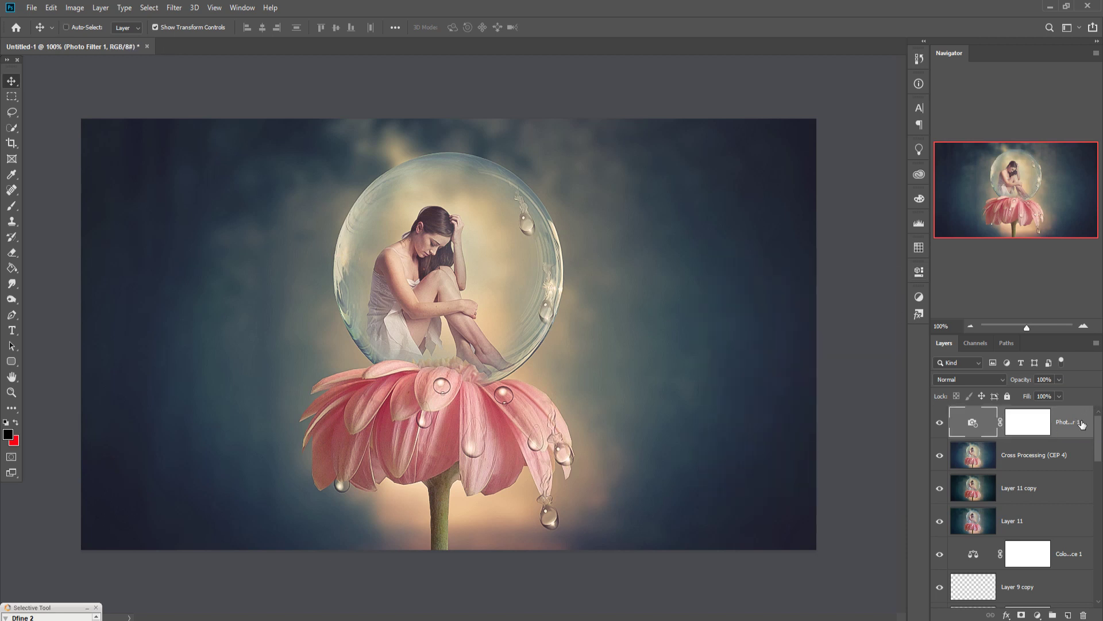
key("ctrl+alt+shift+e")
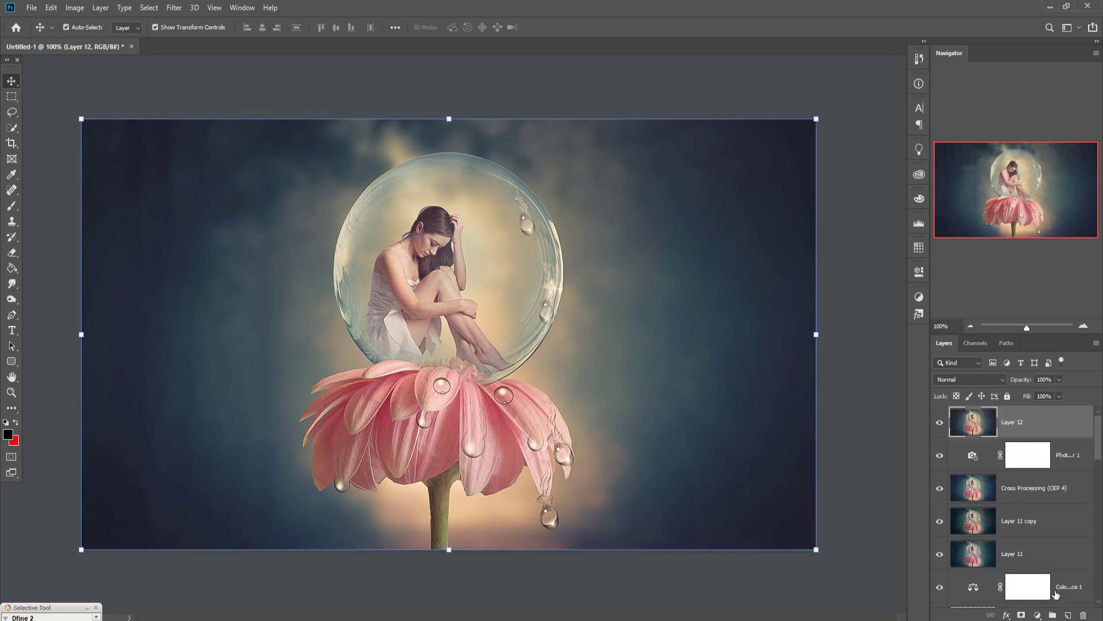
left_click(1038, 616)
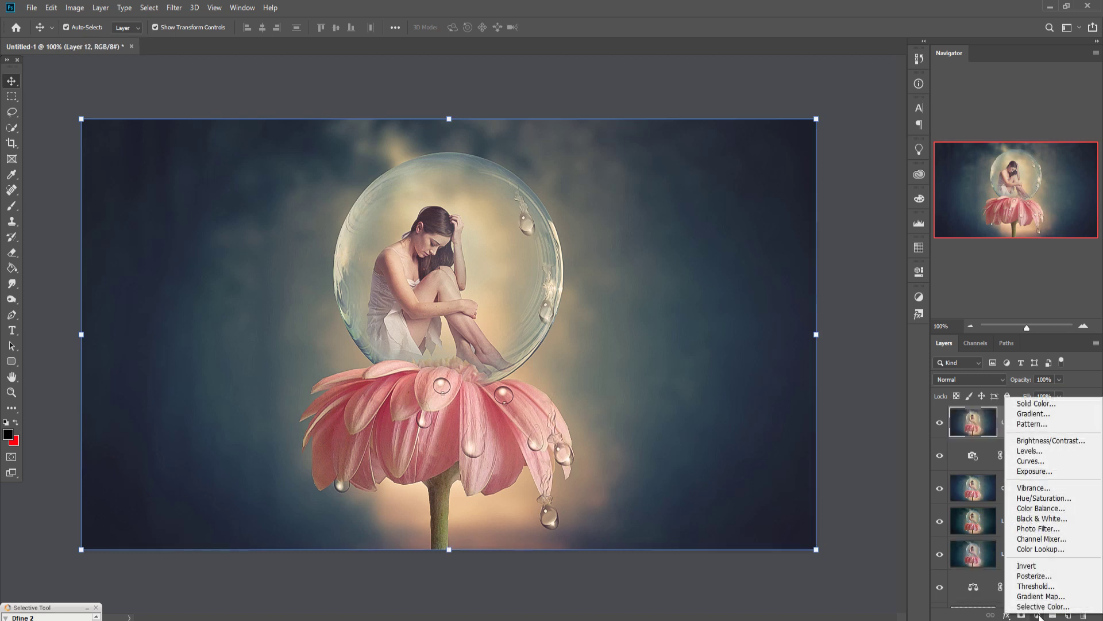
left_click(1043, 413)
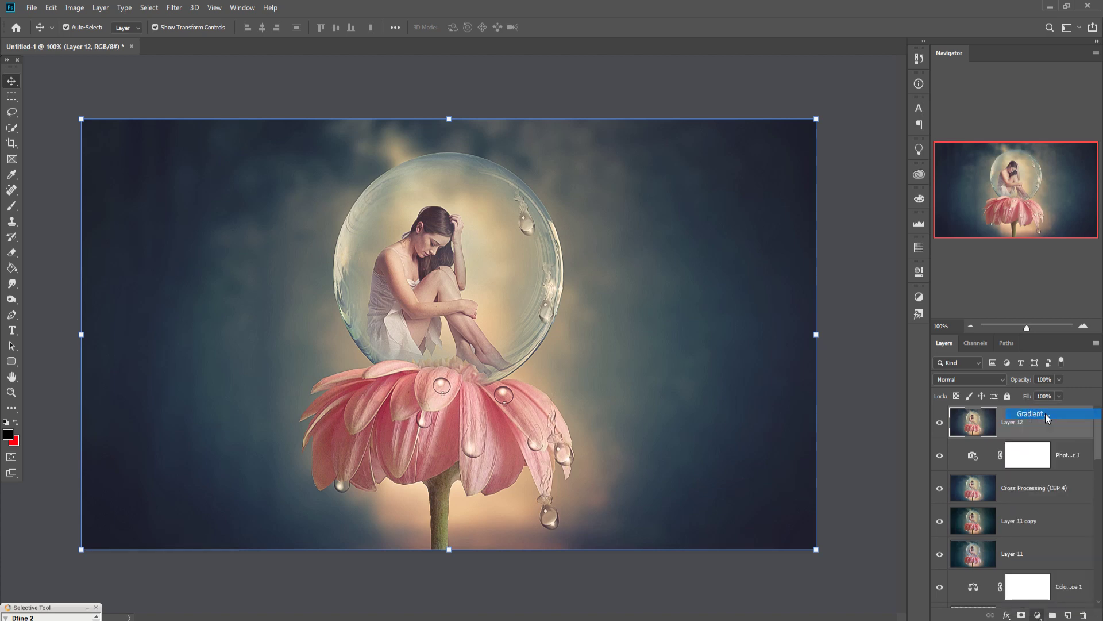
left_click(892, 171)
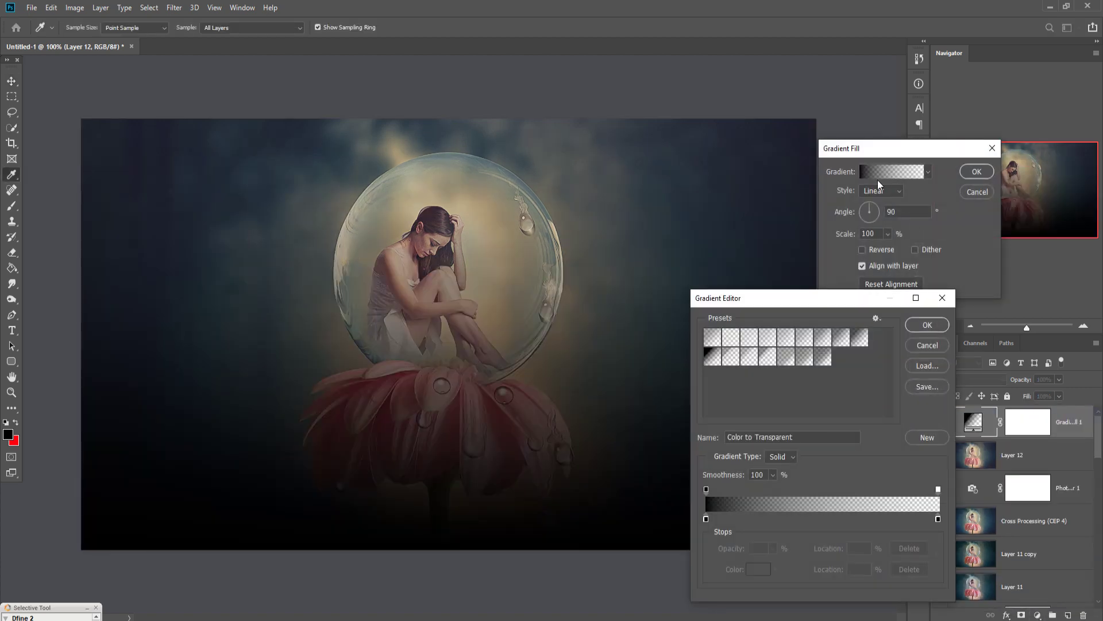
left_click(750, 356)
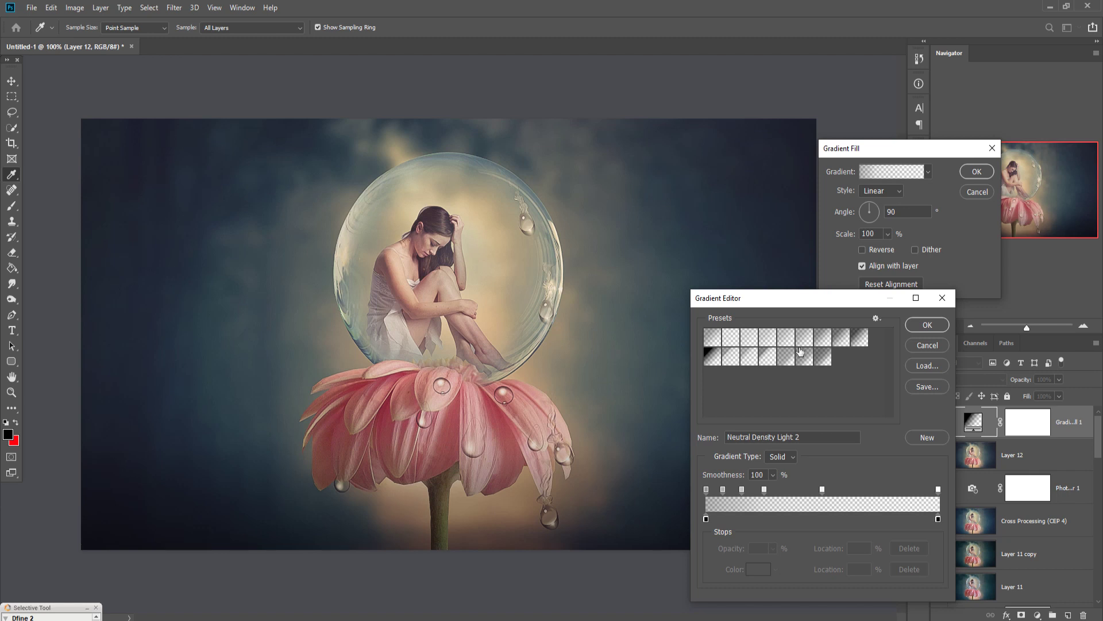
left_click(927, 325)
left_click(976, 171)
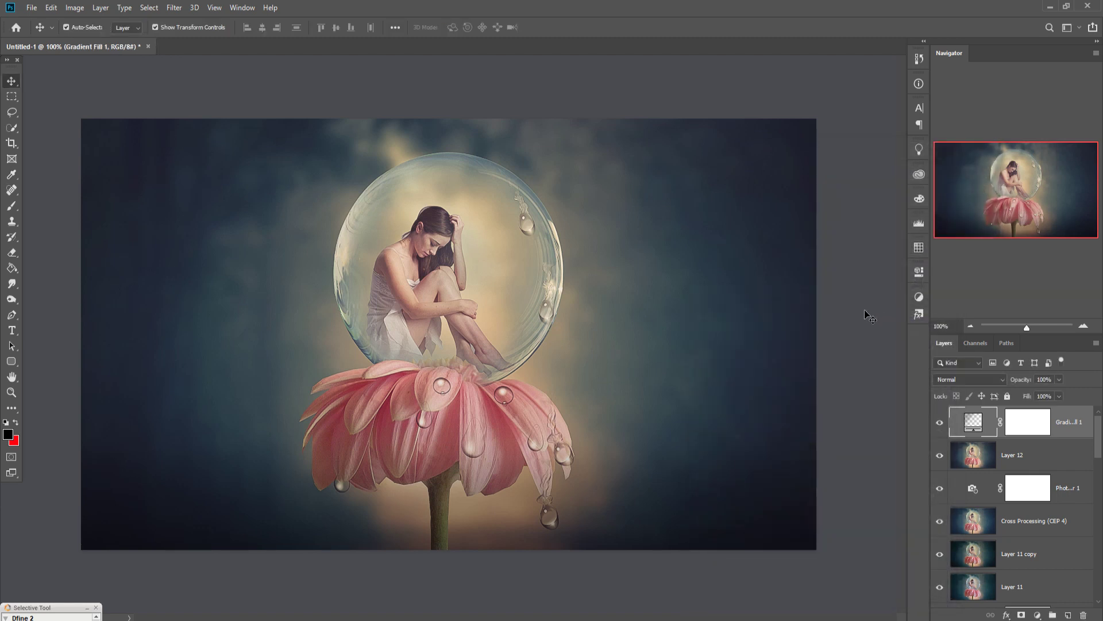
- Set the Gradient Fill layer's blend mode to Soft Light and stamp all visible layers into another merged copy on top
left_click(860, 339)
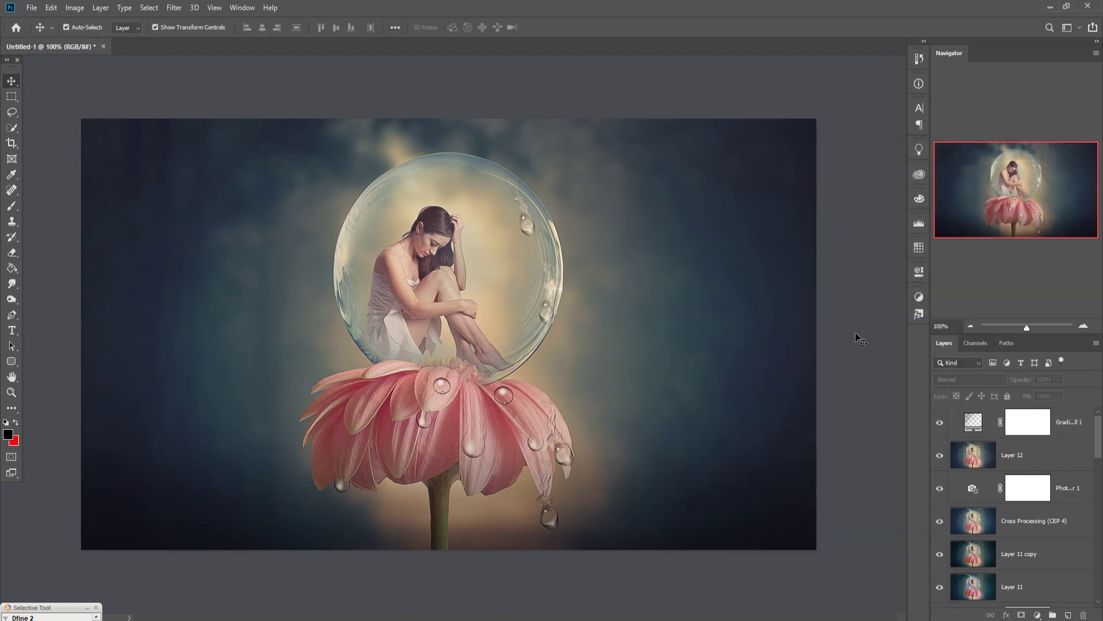
left_click(1083, 425)
left_click(978, 377)
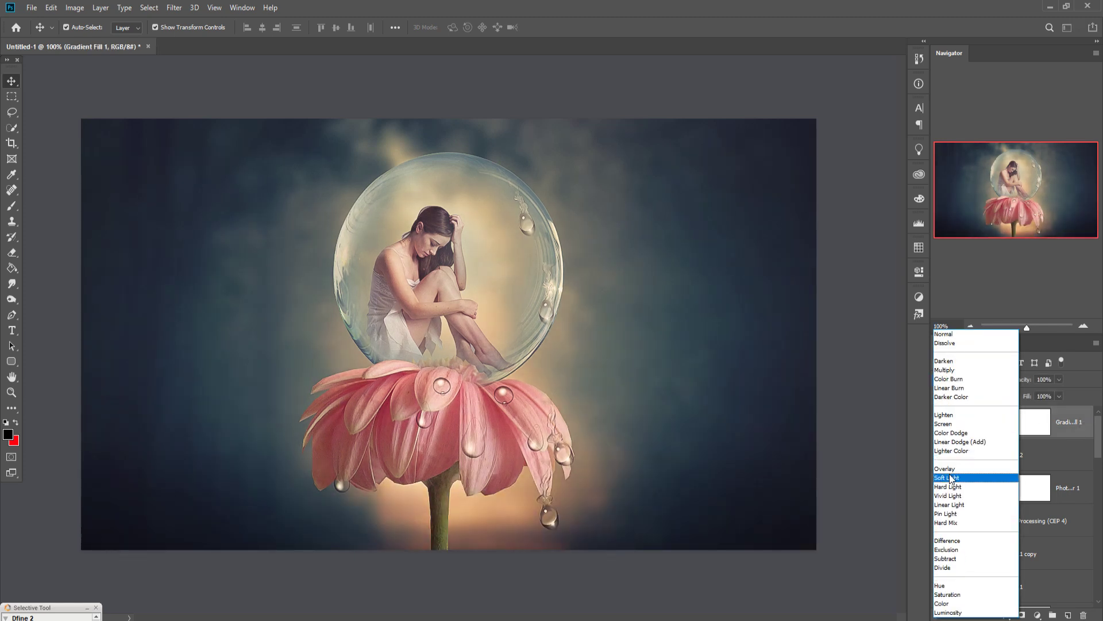
left_click(950, 477)
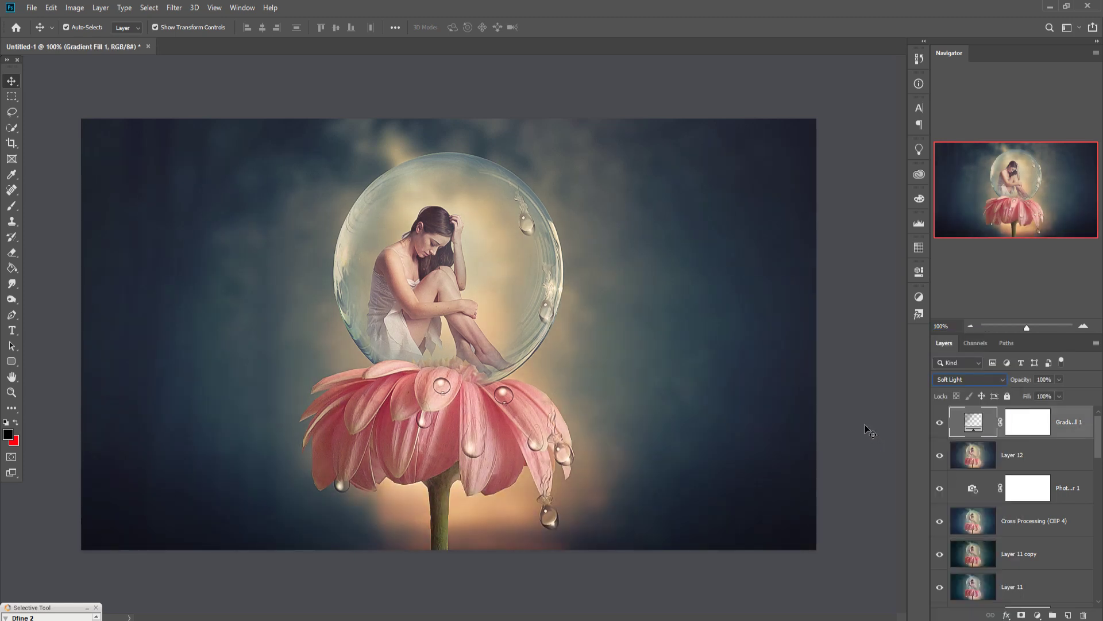
left_click(1082, 430)
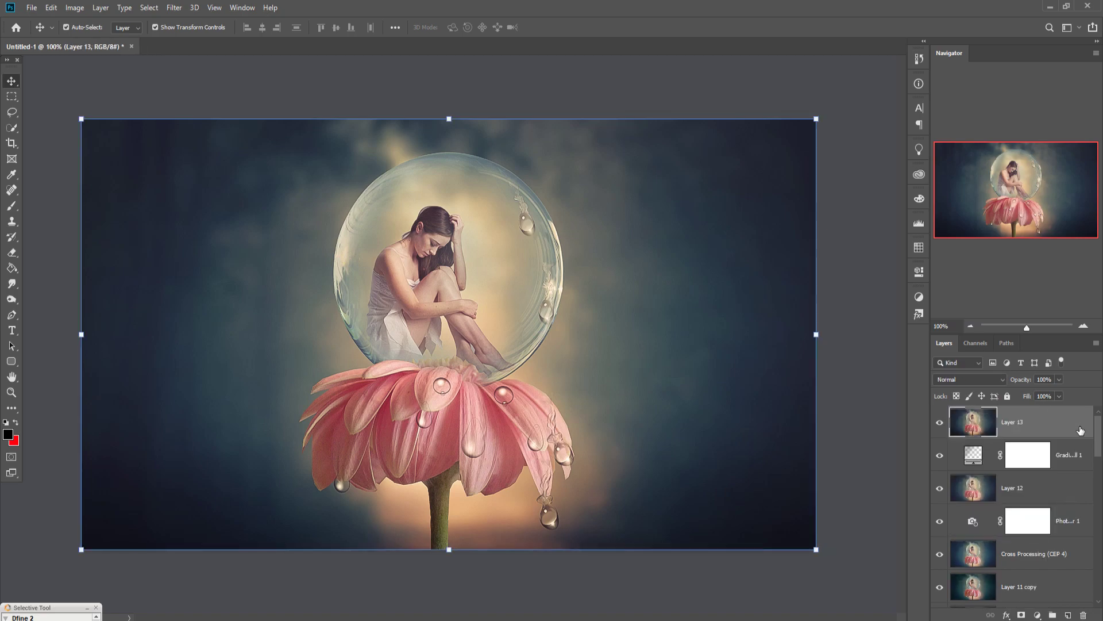